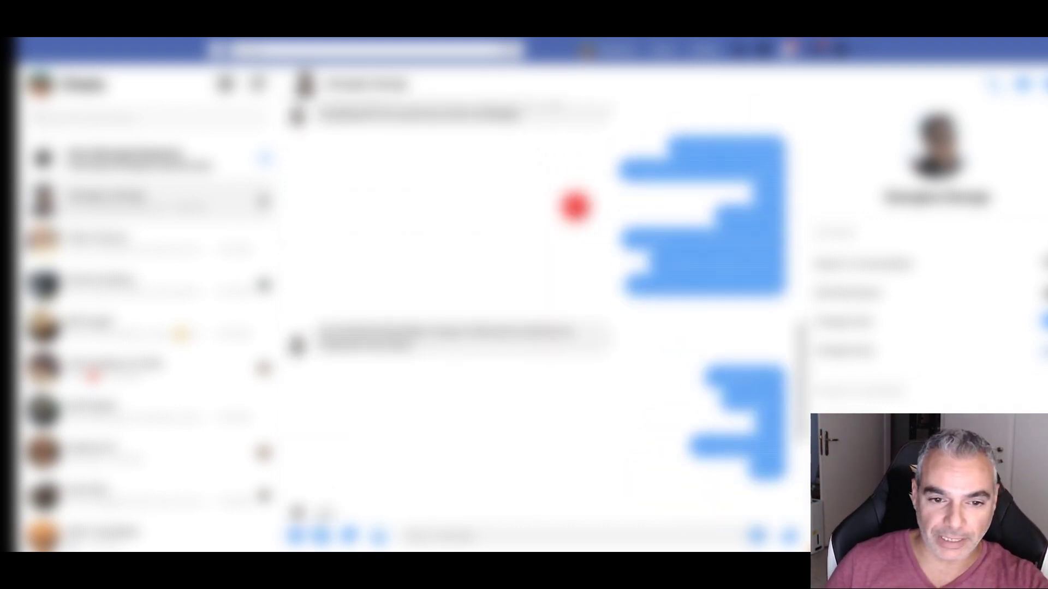
Scroll through the CPA Bootcamp review's video, course outline, guarantee and student testimonials.
scroll(572, 221, down, 2)
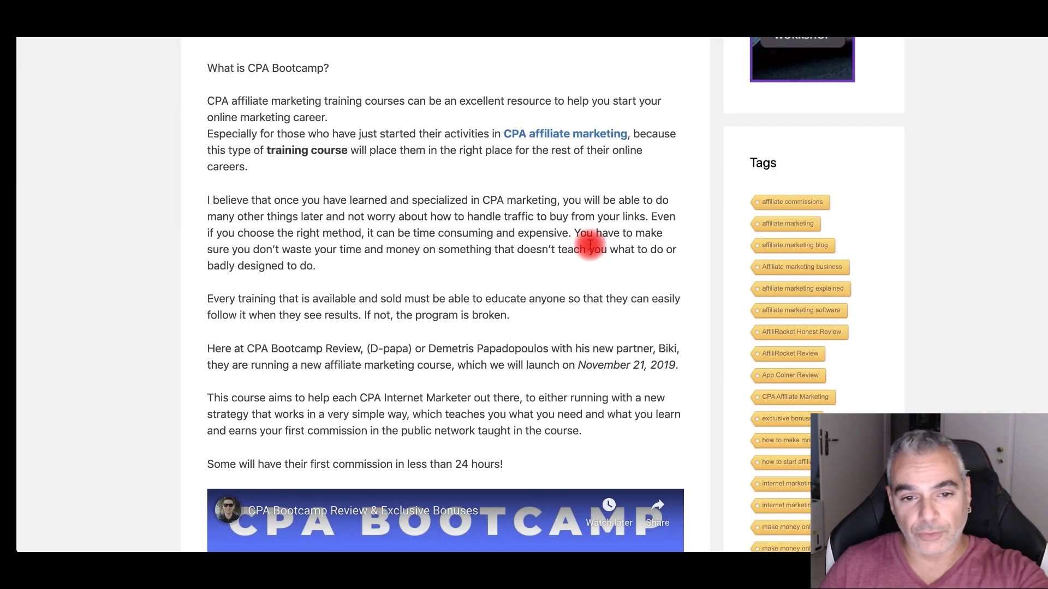
scroll(590, 244, down, 3)
scroll(590, 244, up, 4)
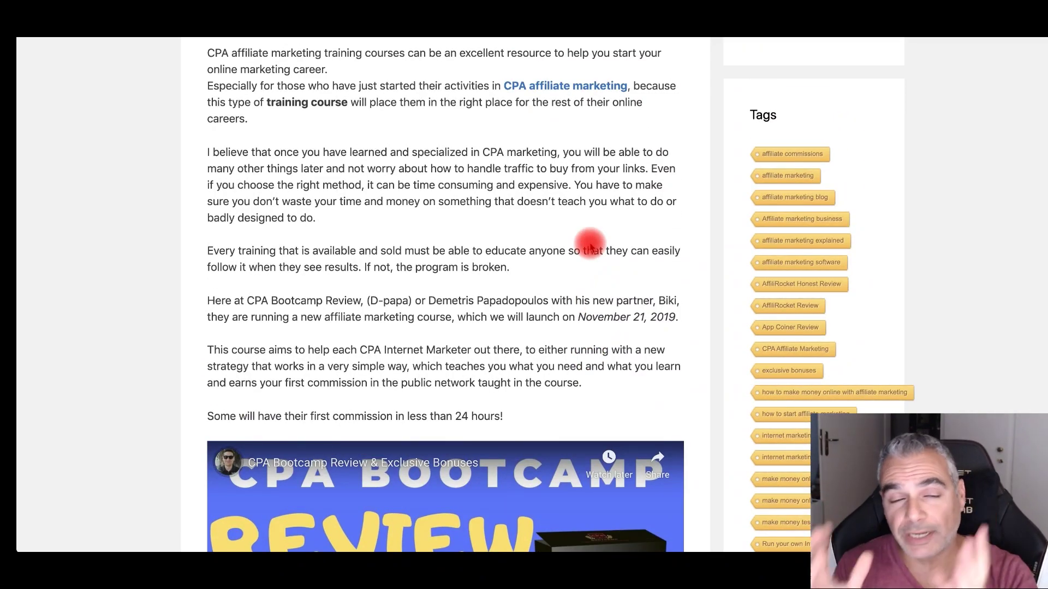
scroll(590, 244, up, 3)
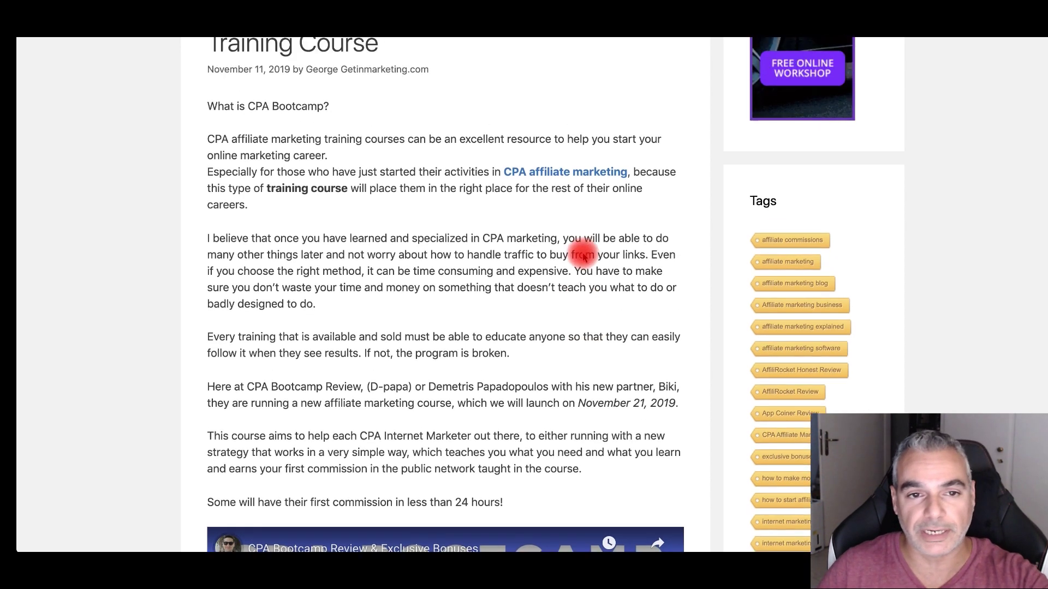
scroll(582, 251, down, 7)
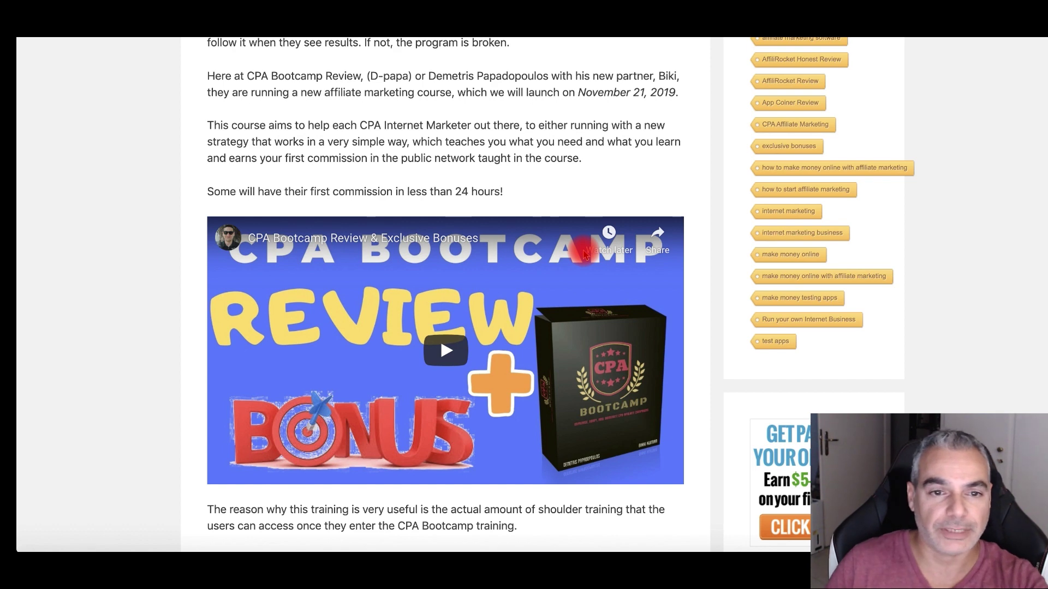
scroll(568, 230, up, 1)
scroll(412, 214, down, 4)
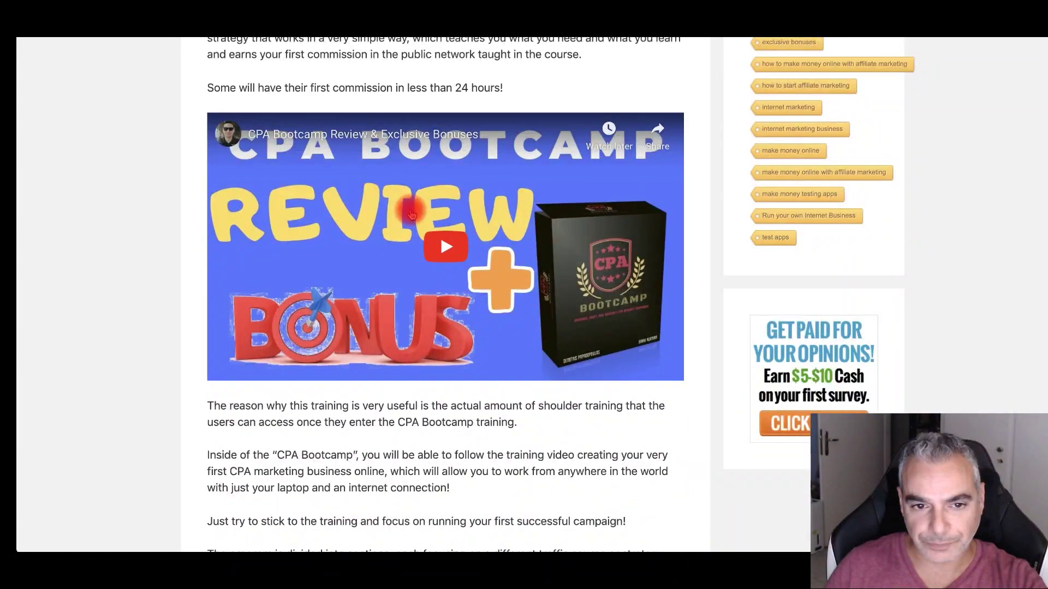
scroll(440, 231, down, 2)
scroll(447, 179, down, 4)
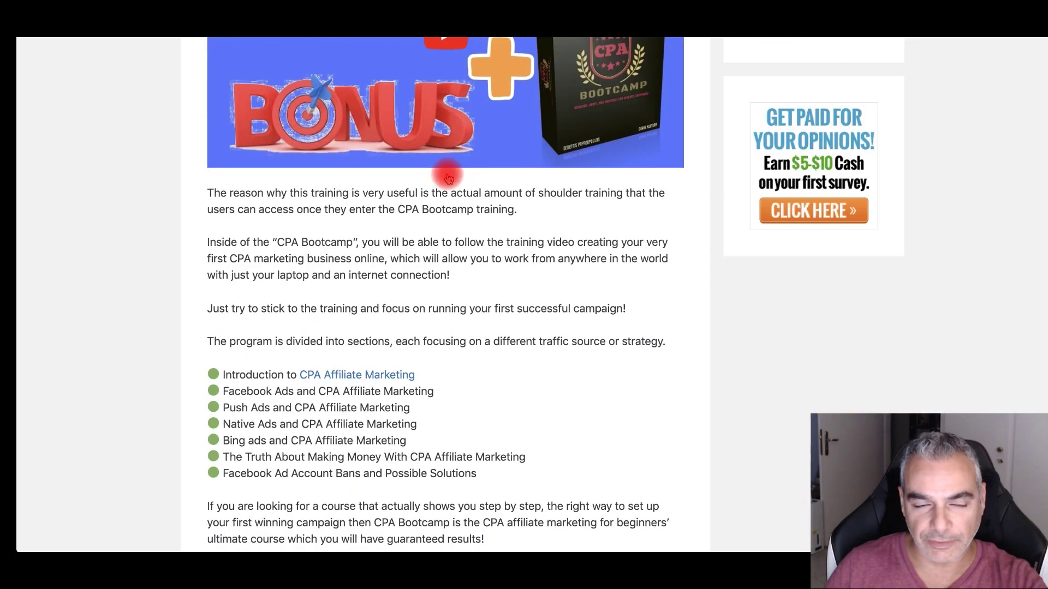
scroll(447, 178, down, 4)
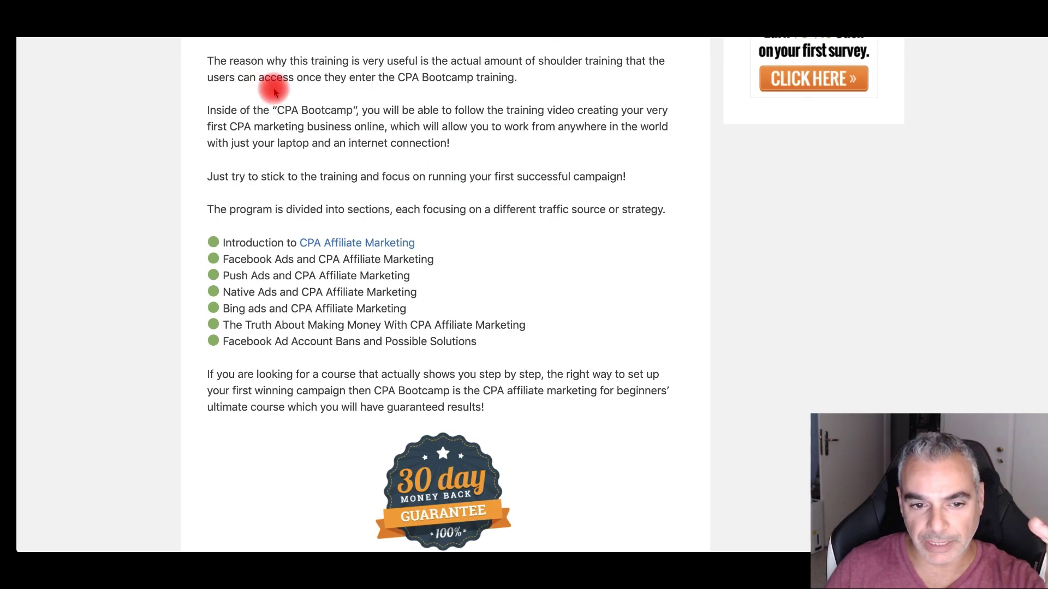
scroll(441, 255, down, 20)
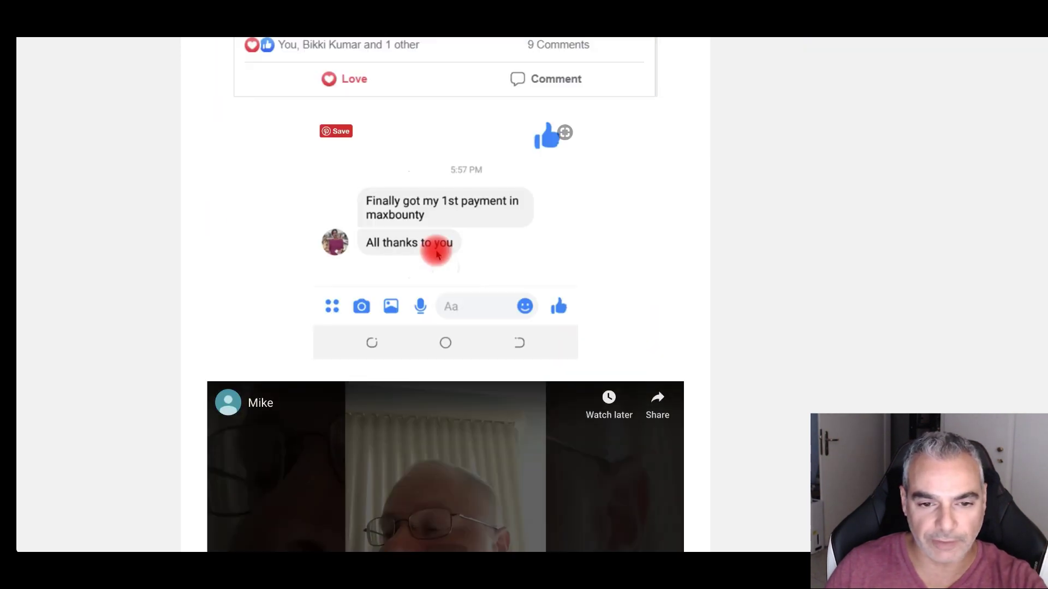
scroll(436, 252, down, 18)
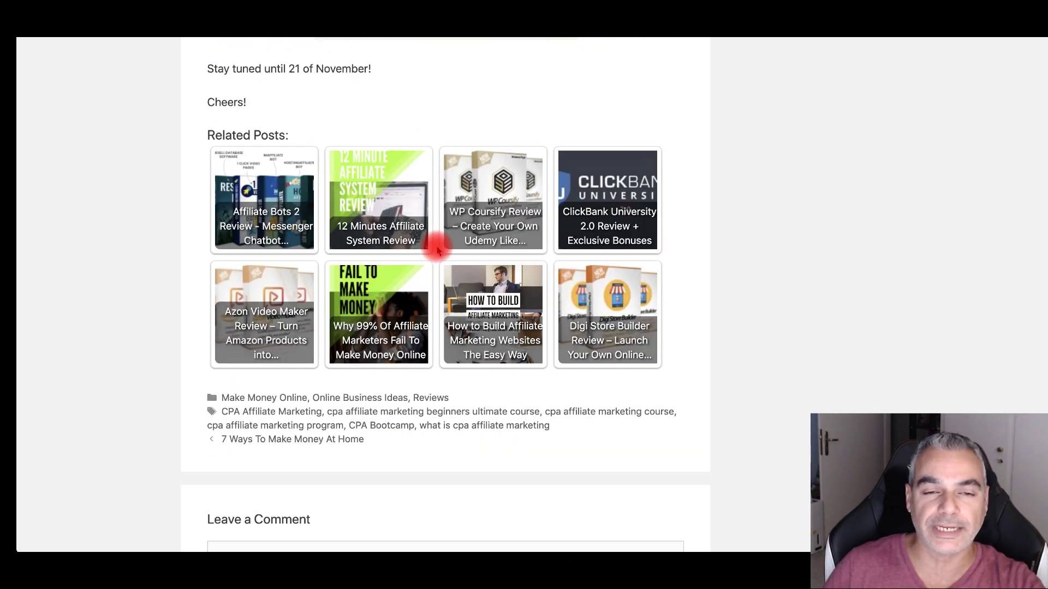
scroll(437, 248, up, 20)
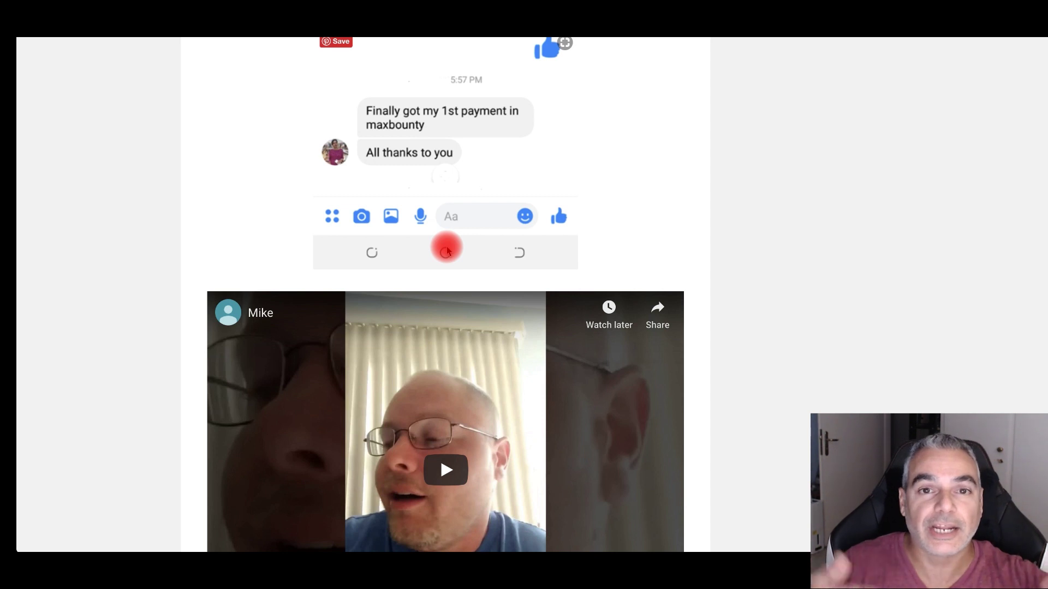
scroll(447, 251, down, 1)
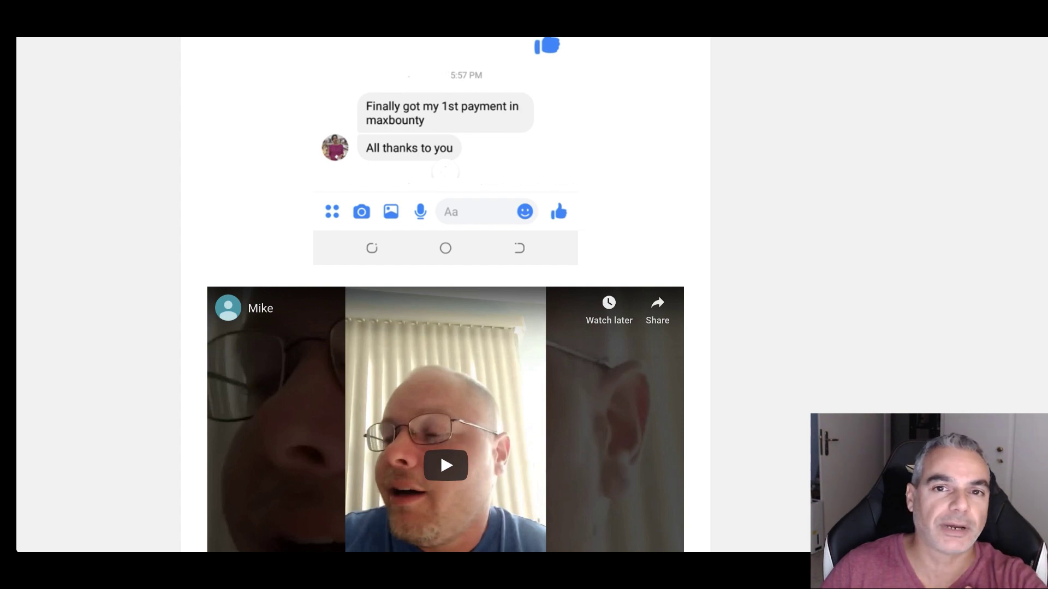
scroll(468, 145, up, 20)
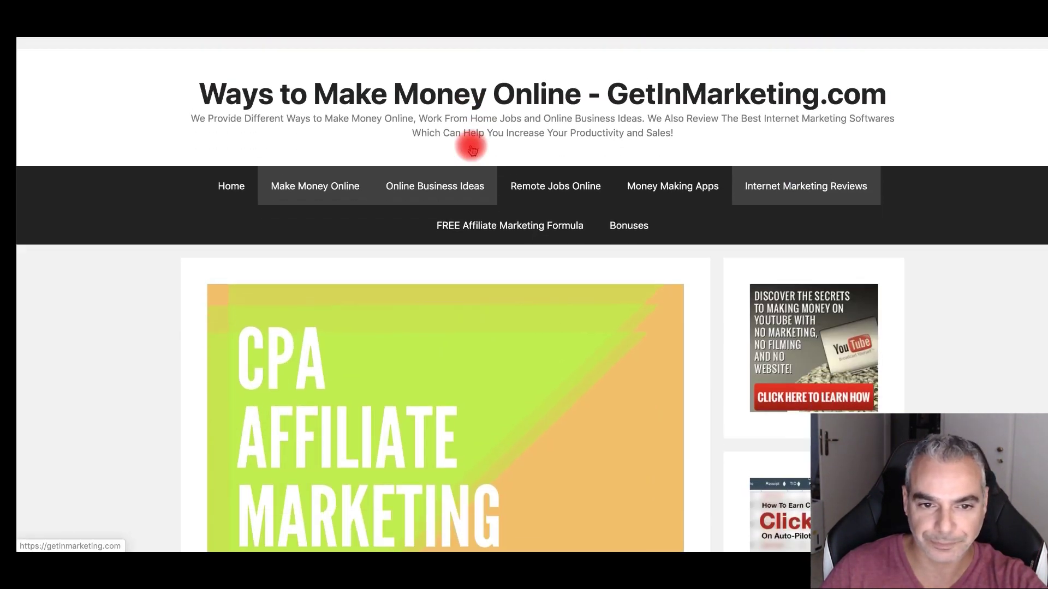
scroll(468, 145, down, 5)
scroll(502, 141, down, 20)
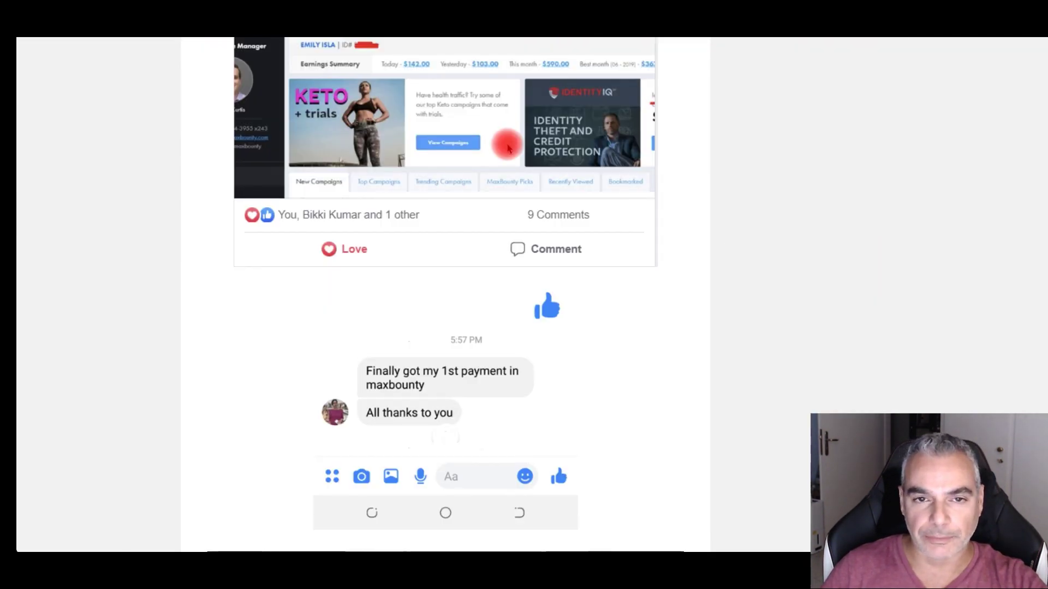
scroll(508, 147, up, 4)
scroll(508, 148, up, 8)
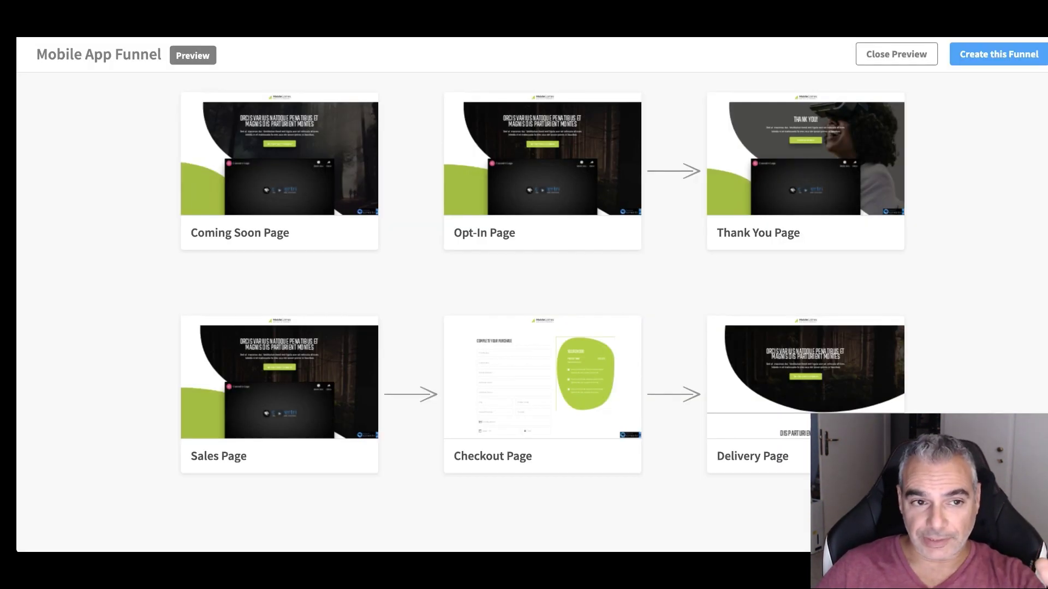
Open a full preview of the Mobile App Funnel's Opt-In Page.
mouse_move(574, 177)
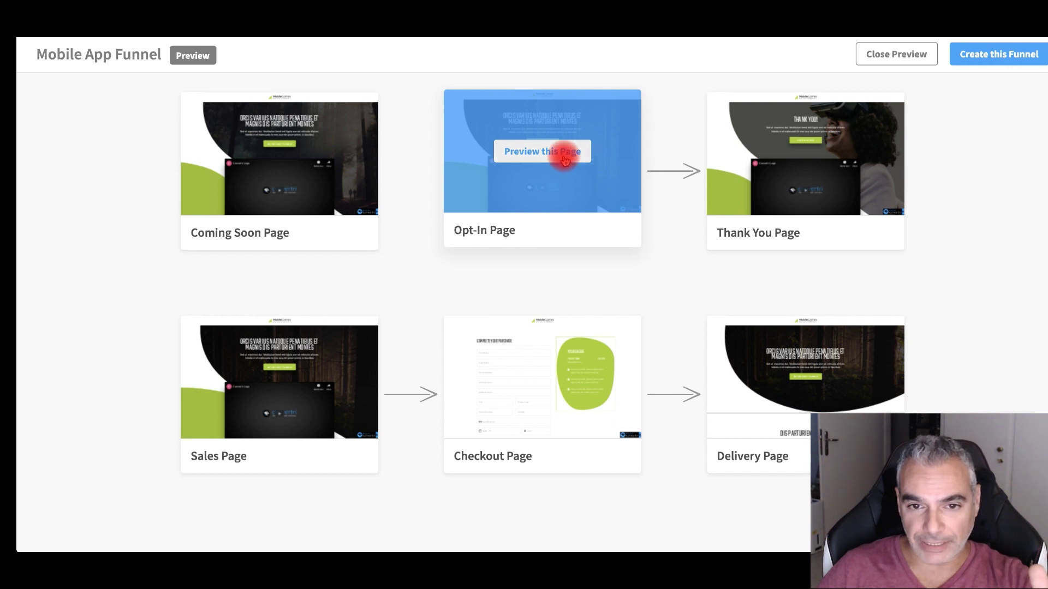
click(565, 158)
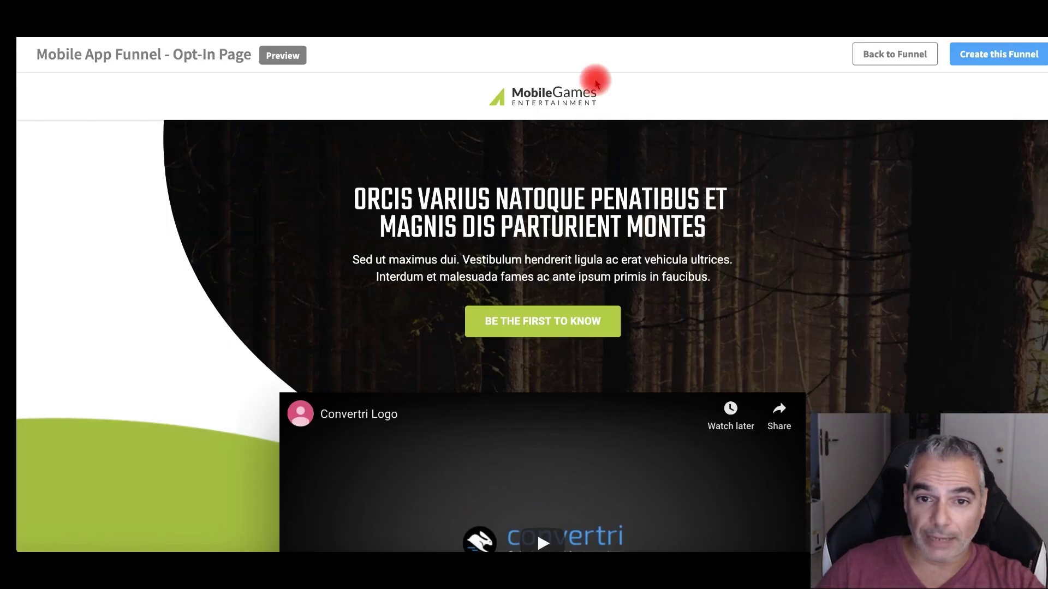
Create the Traxion funnel on the convertri.com subdomain and open its Opt-In Page in the editor.
click(999, 53)
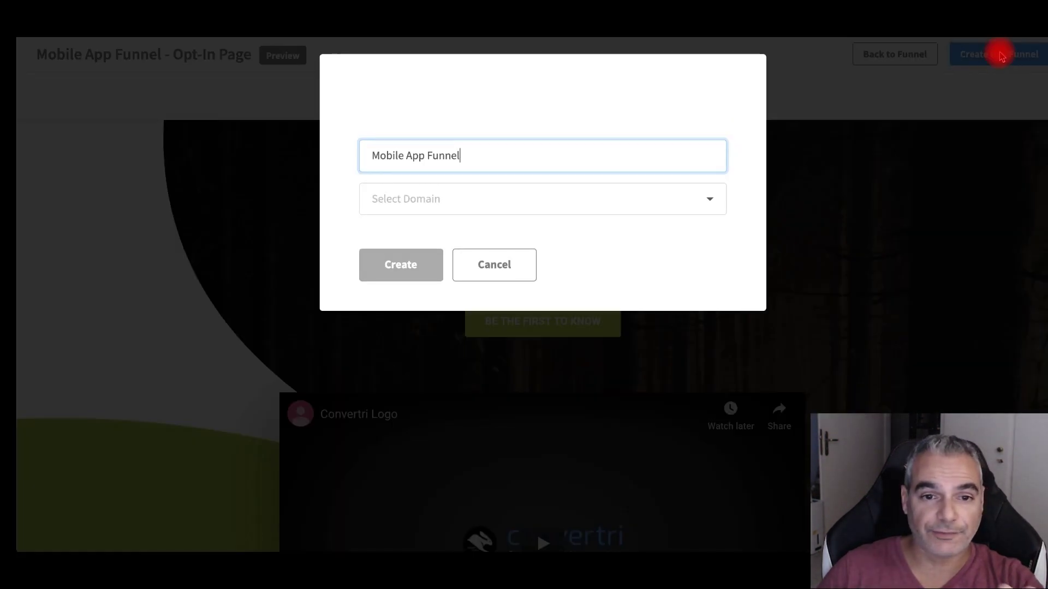
triple_click(445, 154)
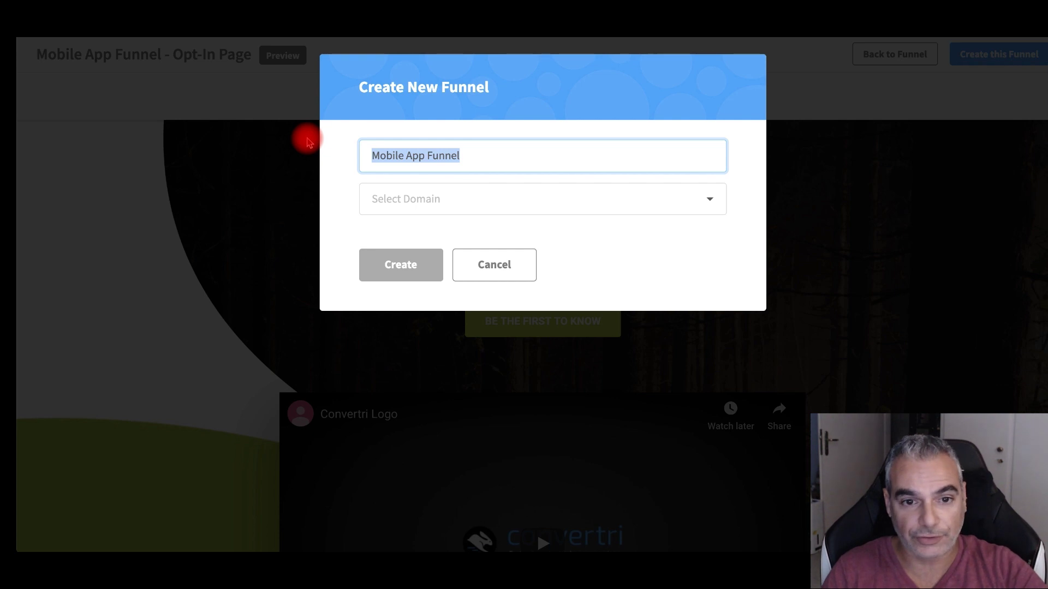
text(Traxion)
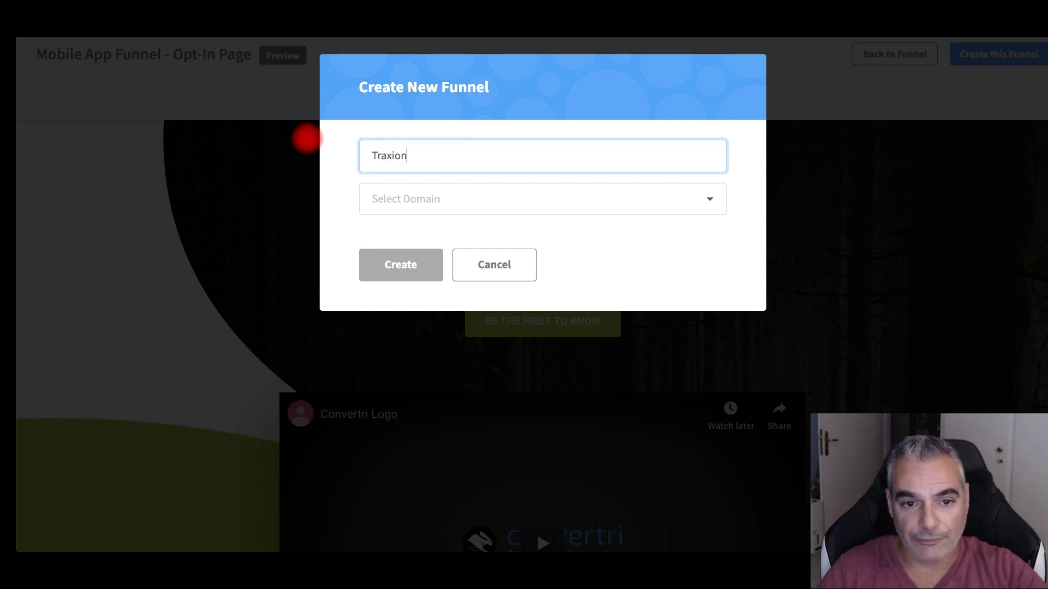
click(482, 206)
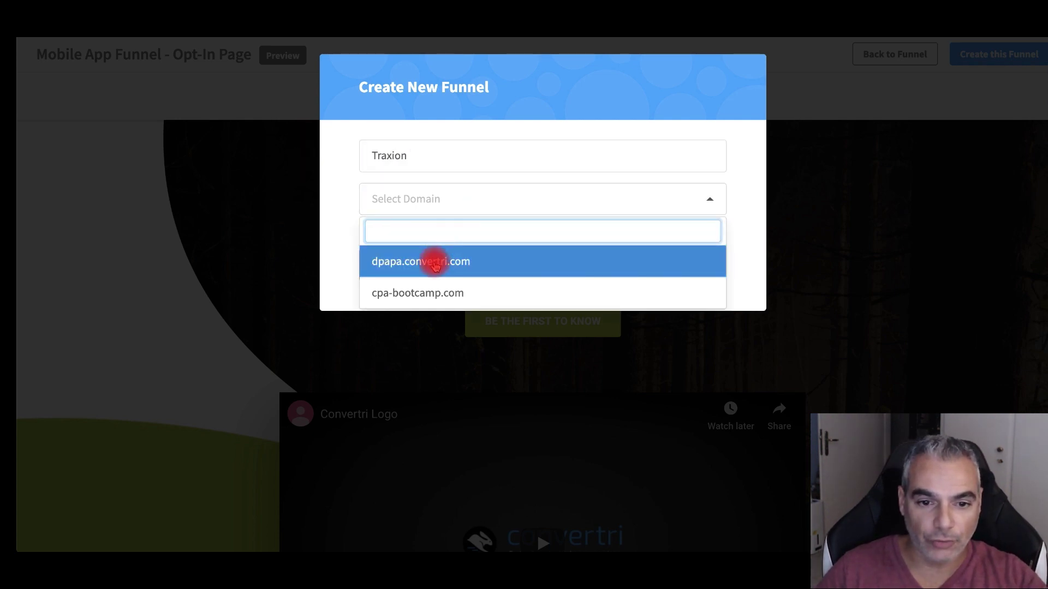
click(435, 265)
click(402, 269)
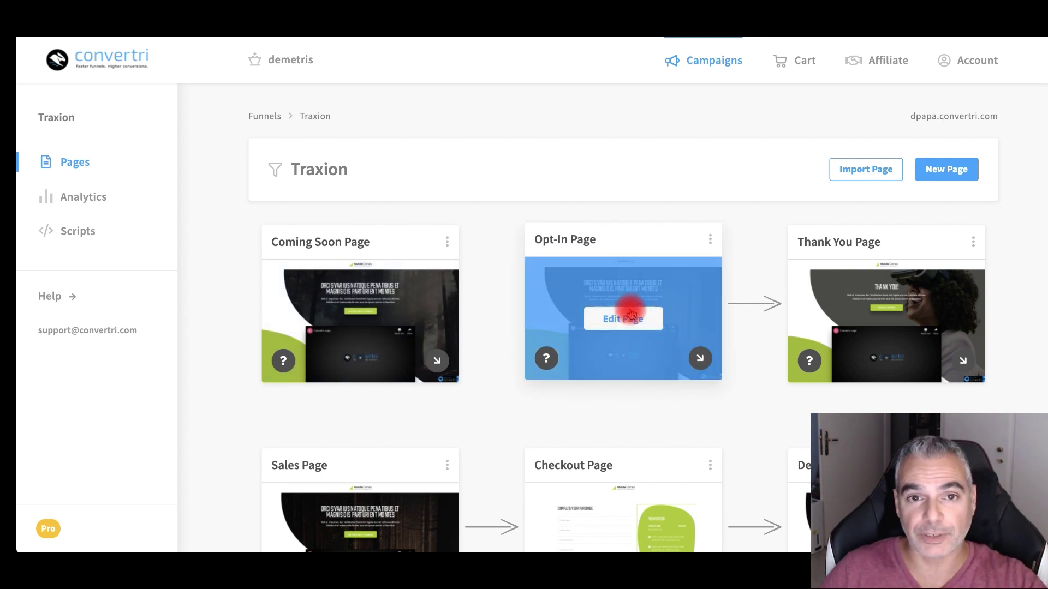
click(641, 327)
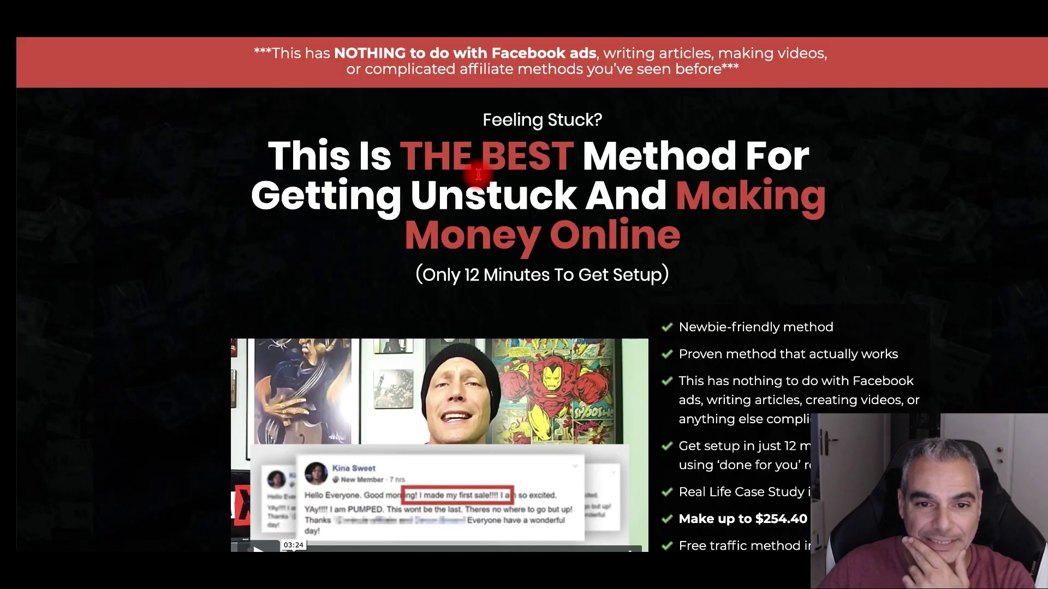
Select the sales page headline about getting unstuck and making money online to copy it.
mouse_move(246, 162)
mouse_down()
mouse_move(715, 273)
mouse_move(736, 255)
mouse_move(730, 241)
mouse_move(697, 244)
mouse_move(222, 159)
mouse_move(246, 170)
mouse_up()
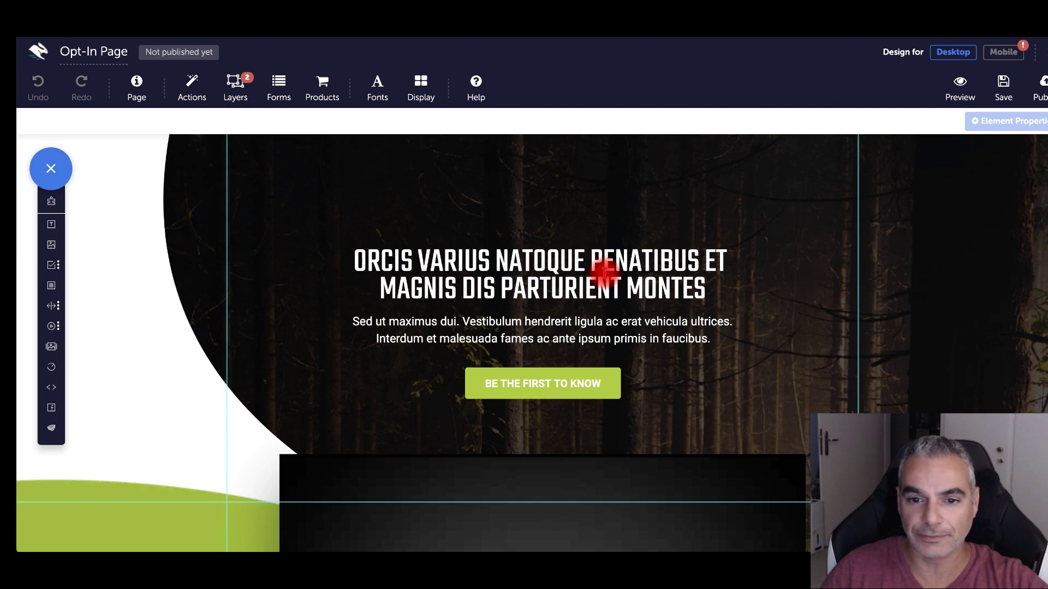
Paste the copied sales-page headline over the placeholder headline.
click(606, 275)
drag(367, 260, 739, 304)
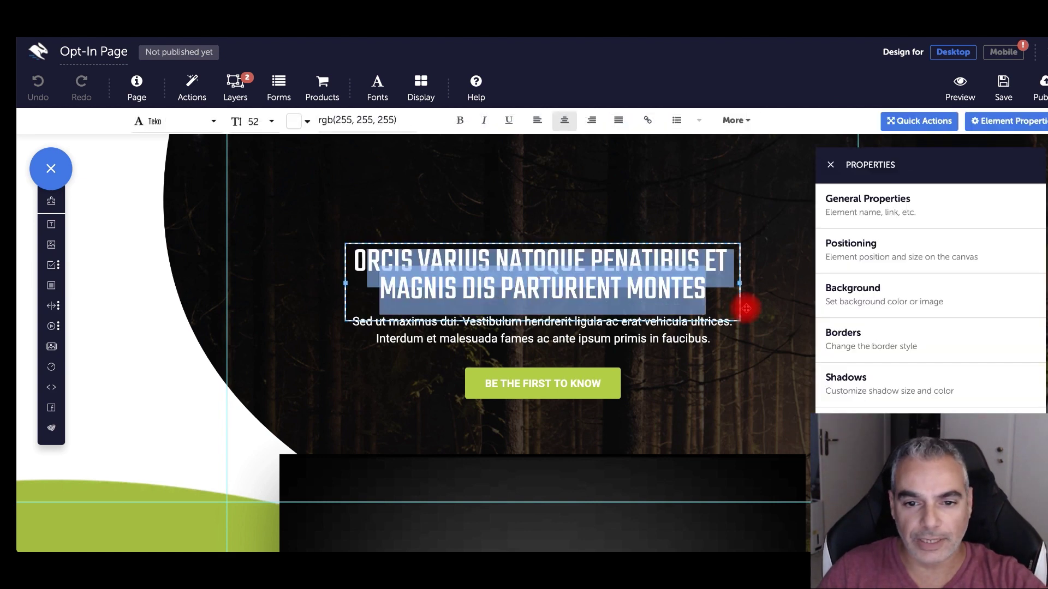
text(0This Is THE BEST Method For Getting Unstuck And Making Money Online)
click(421, 264)
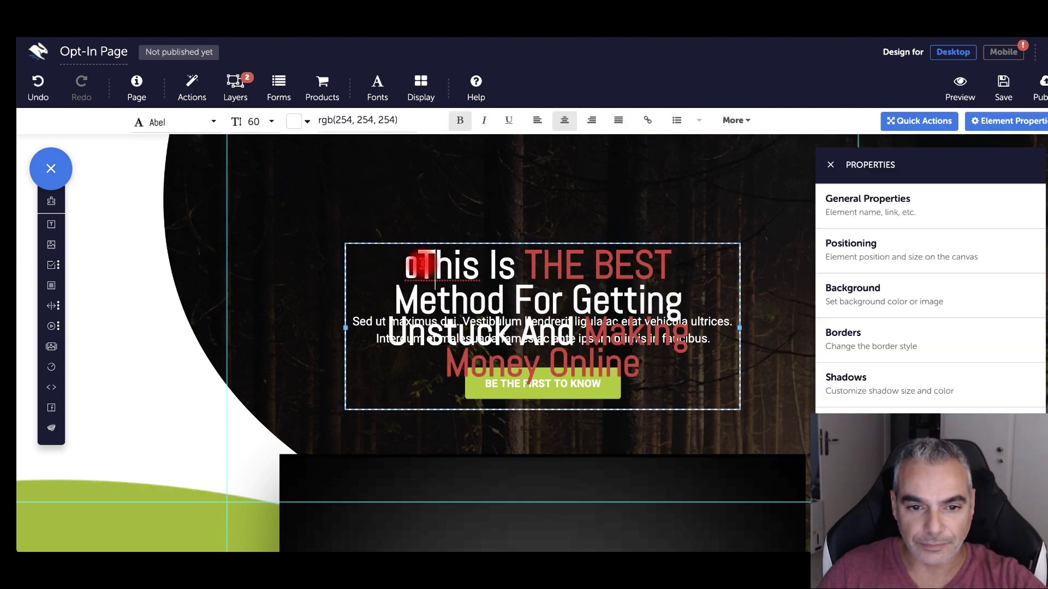
key(BackSpace)
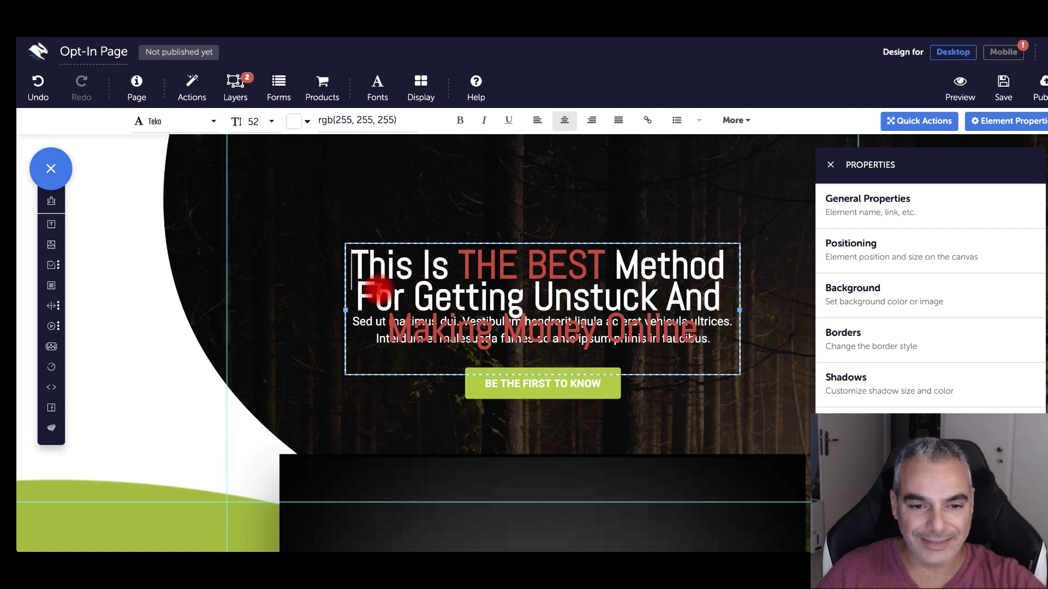
Retype the headline as 'This Is The Best Method For Getting Unstuck and Making Money Online'.
drag(360, 263, 762, 384)
key(BackSpace)
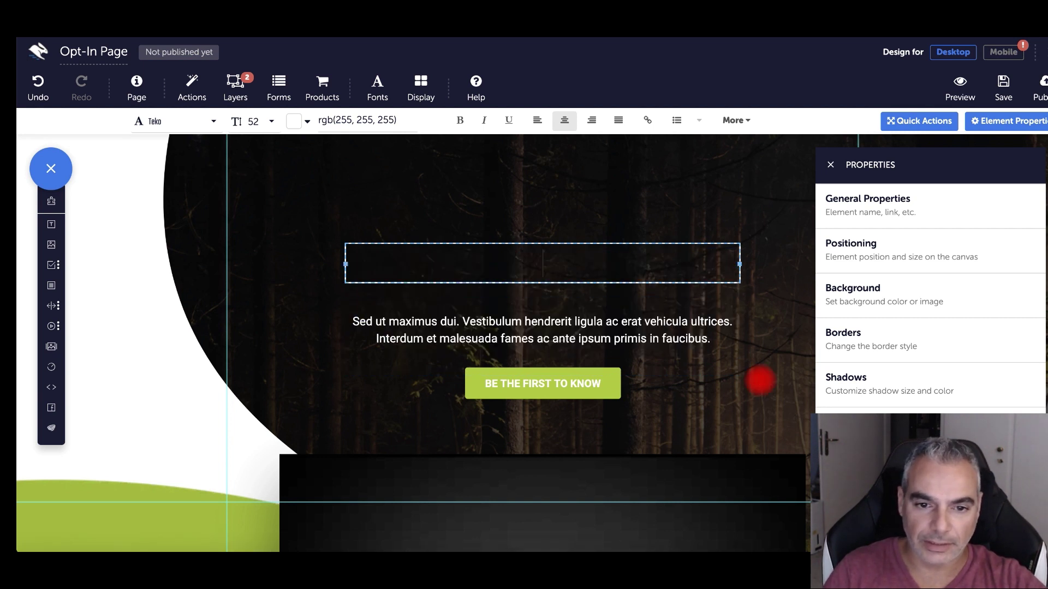
text(The)
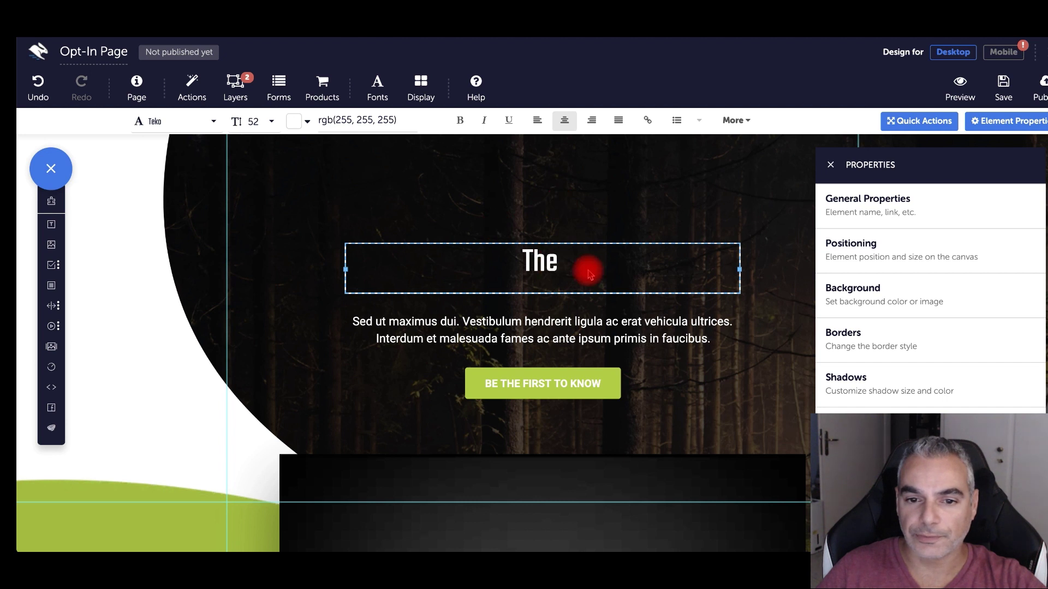
key(BackSpace)
key(BackSpace)
text(is)
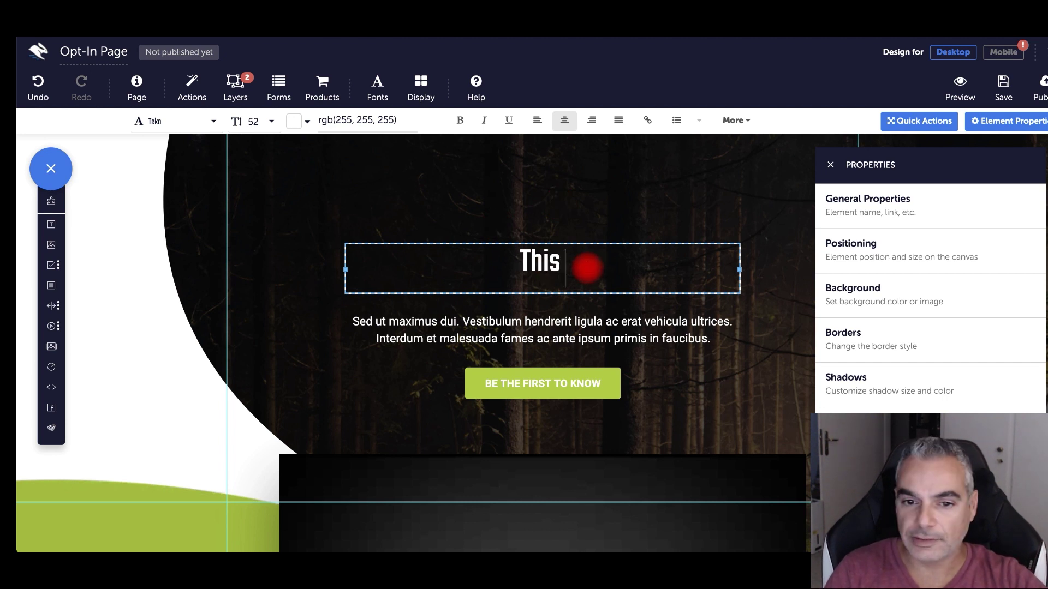
text(Is The Best Met)
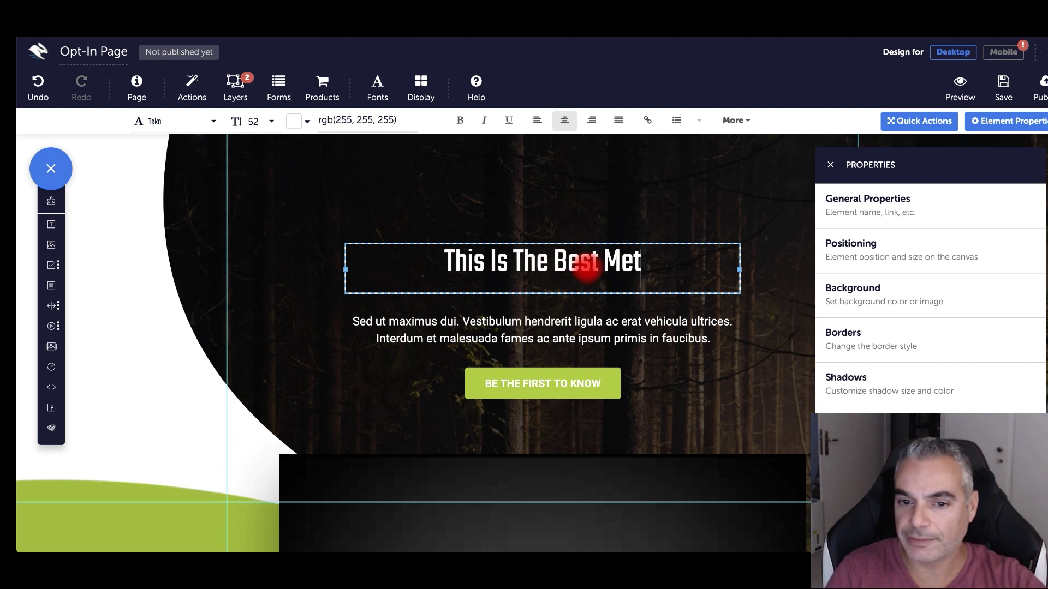
text(hod For)
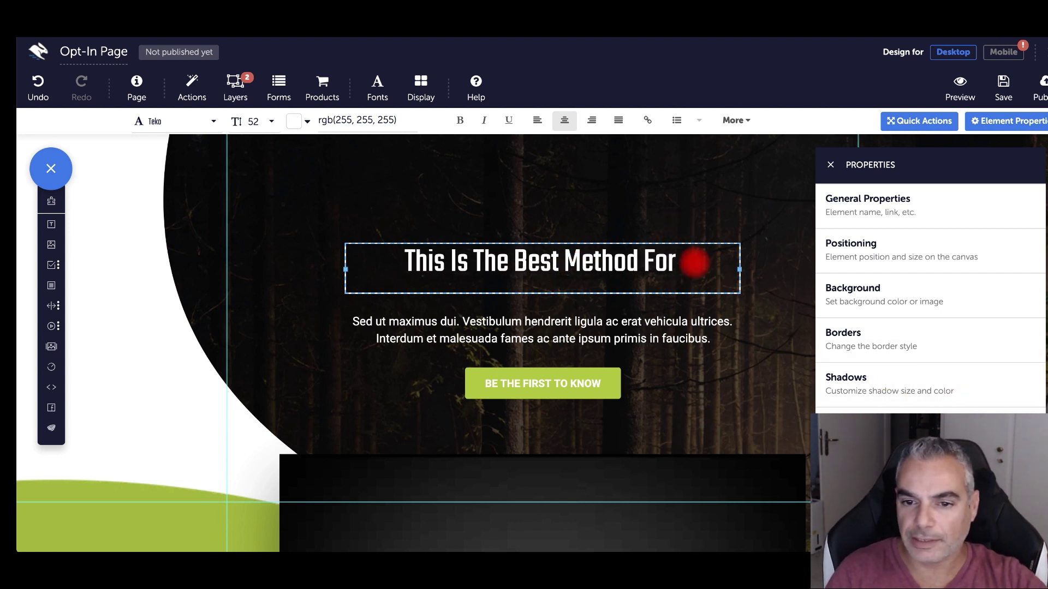
text(Getting Unstuck)
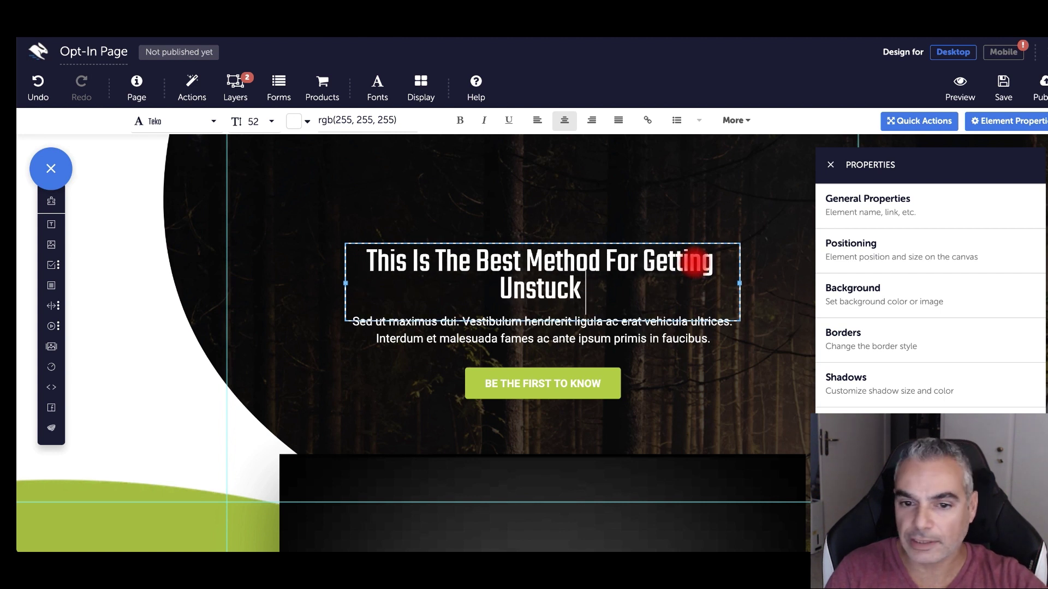
text( and Making Money O)
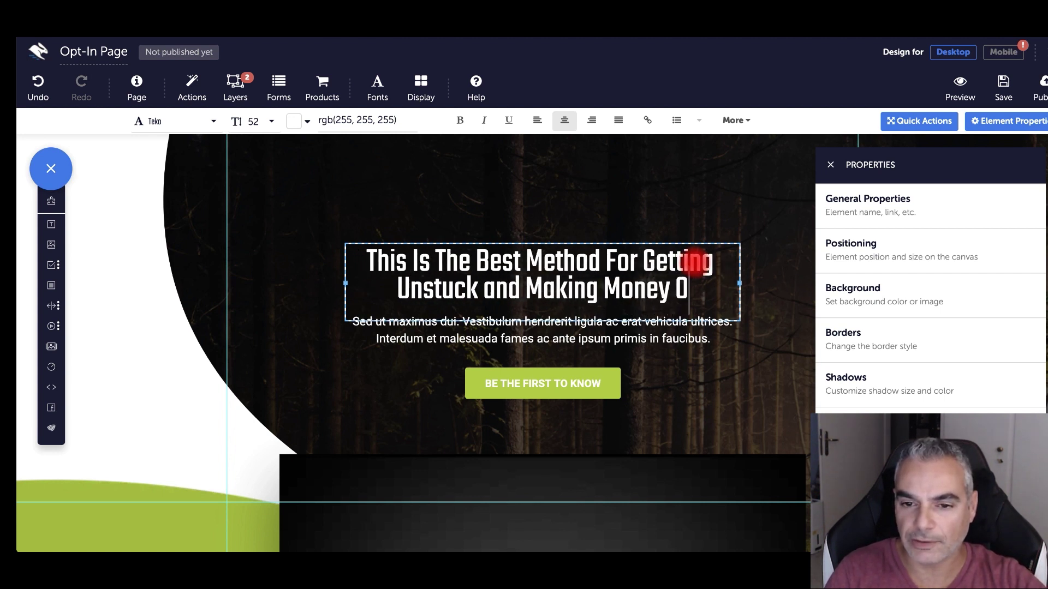
text(nline)
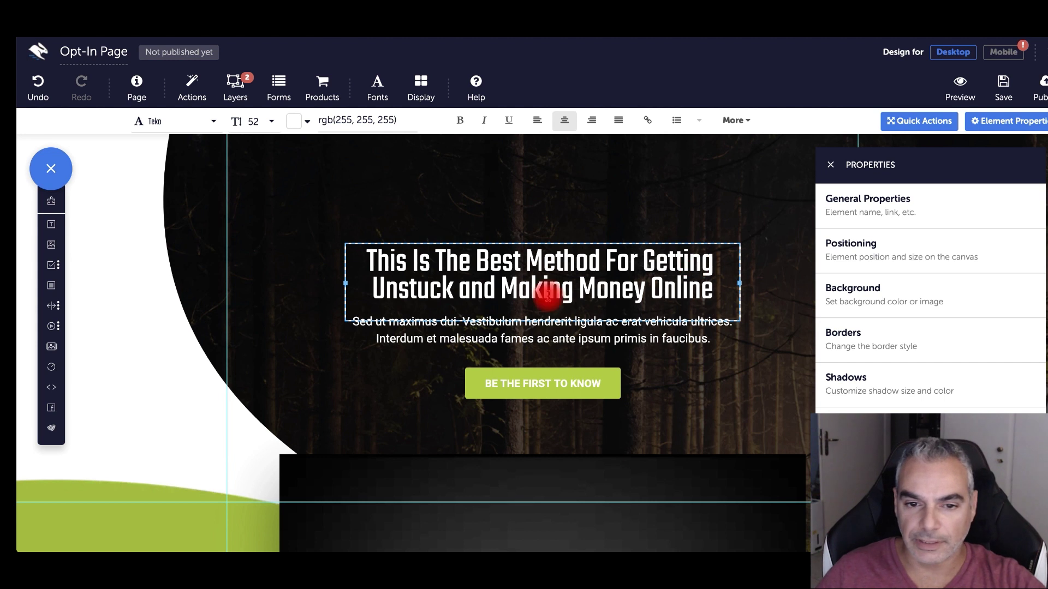
Color 'Making Money Online' in the headline pure red.
drag(496, 290, 701, 288)
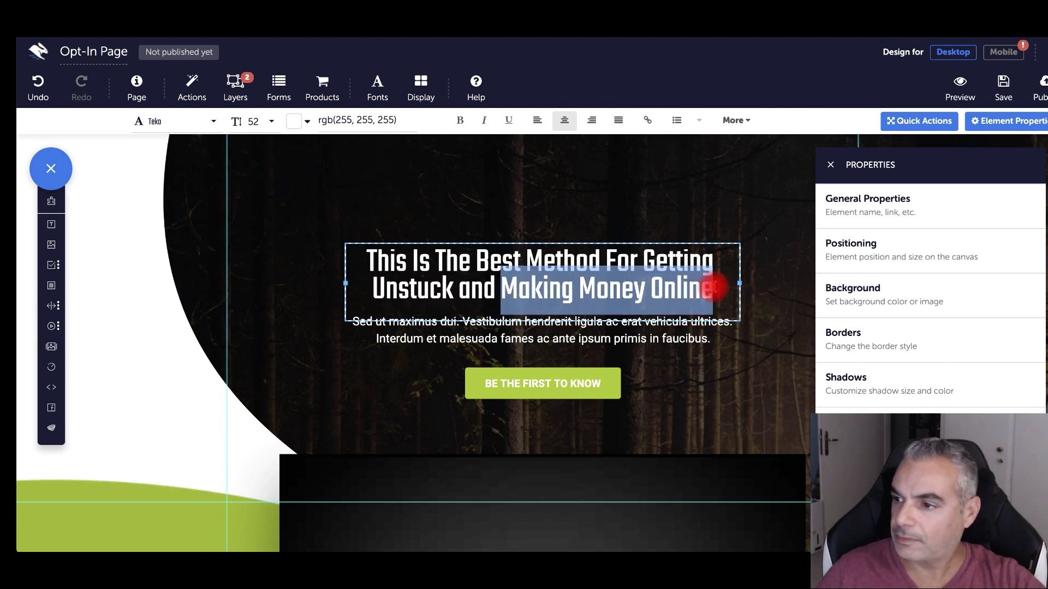
click(294, 122)
drag(848, 162, 1039, 117)
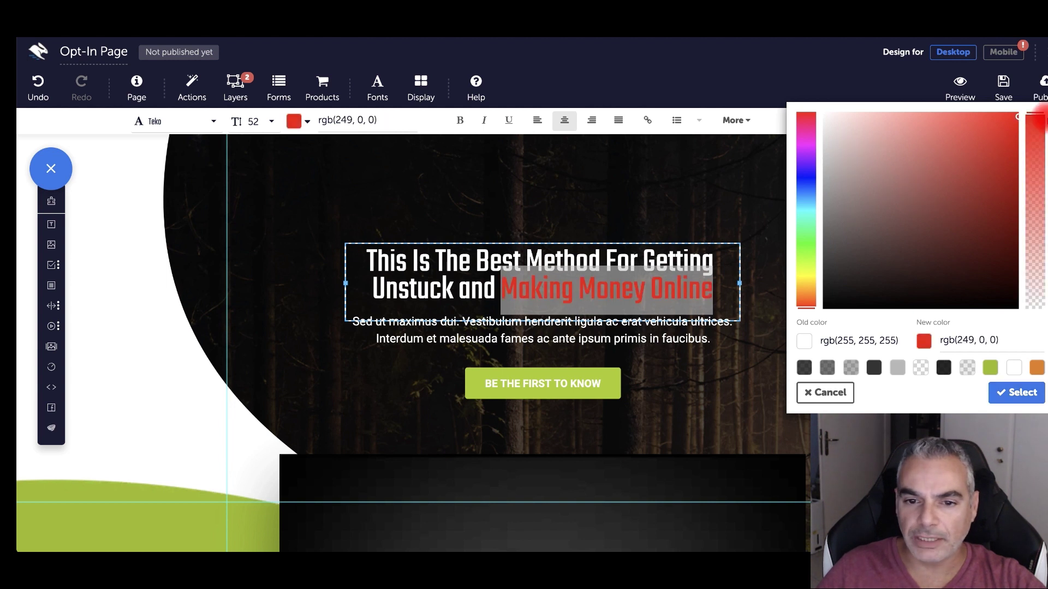
click(245, 181)
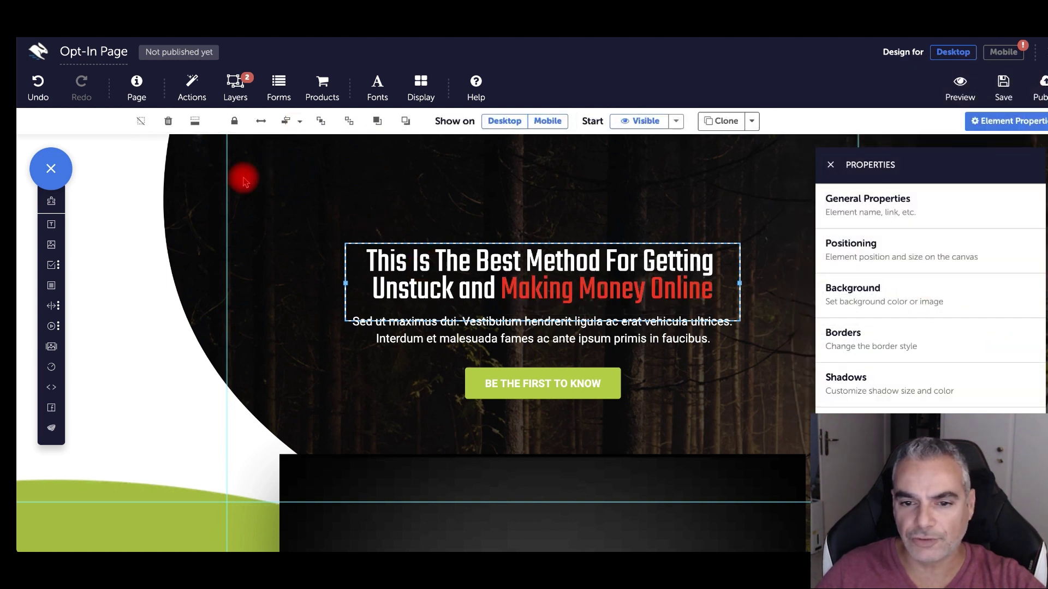
Color 'The Best' in the headline pure red.
click(478, 262)
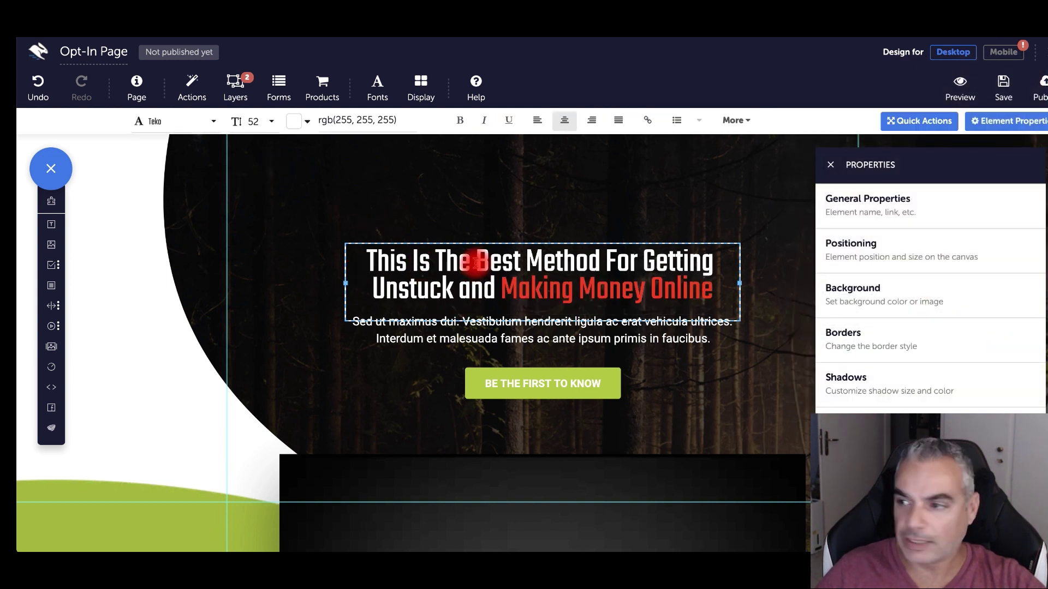
drag(477, 262, 559, 268)
click(464, 263)
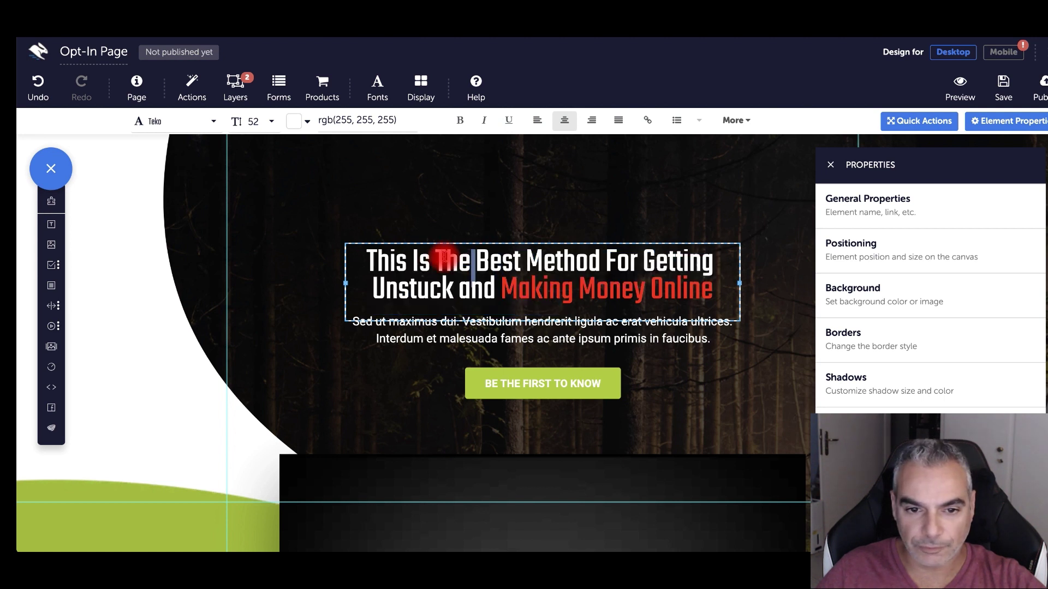
drag(456, 259, 530, 261)
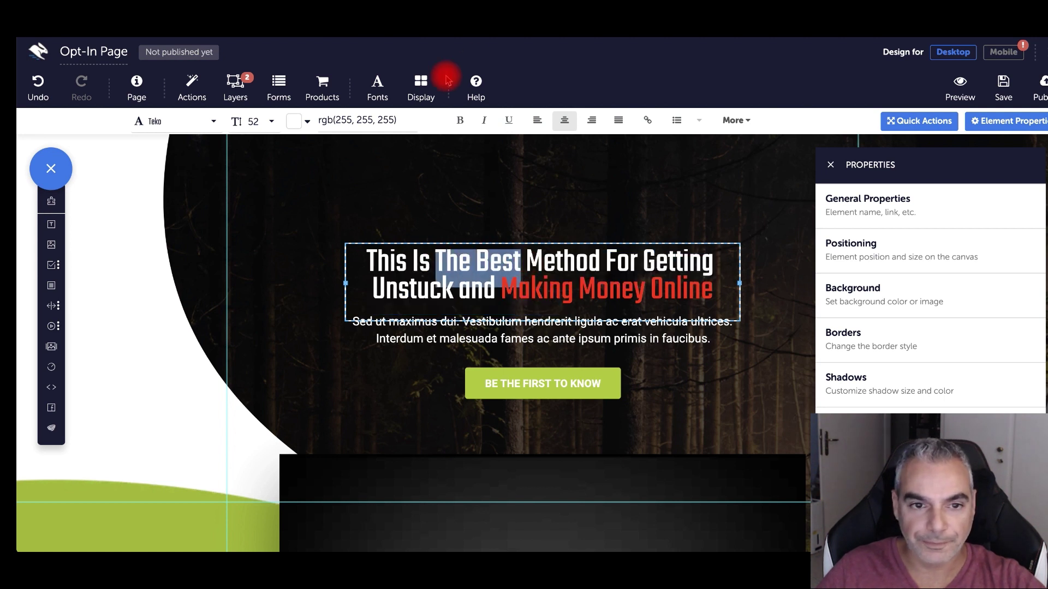
click(294, 121)
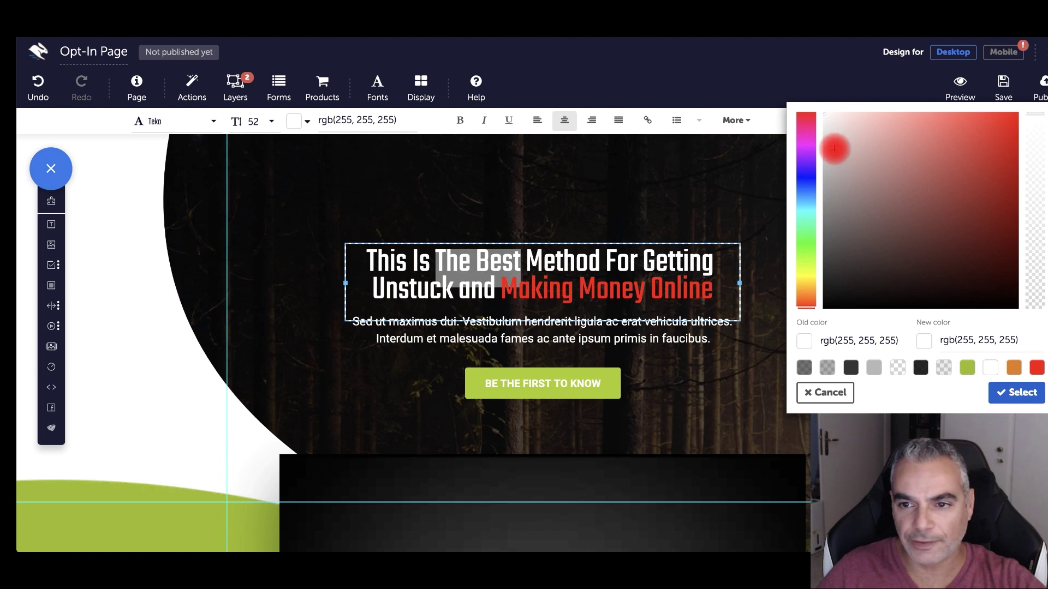
drag(834, 148, 1037, 112)
click(341, 270)
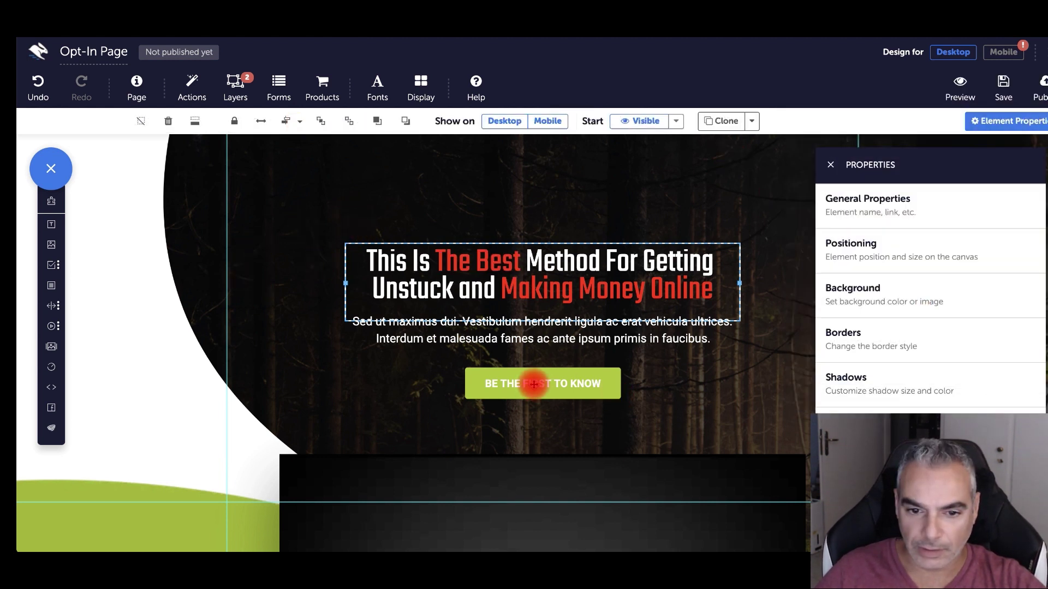
Delete the Lorem ipsum placeholder paragraph under the headline.
click(373, 323)
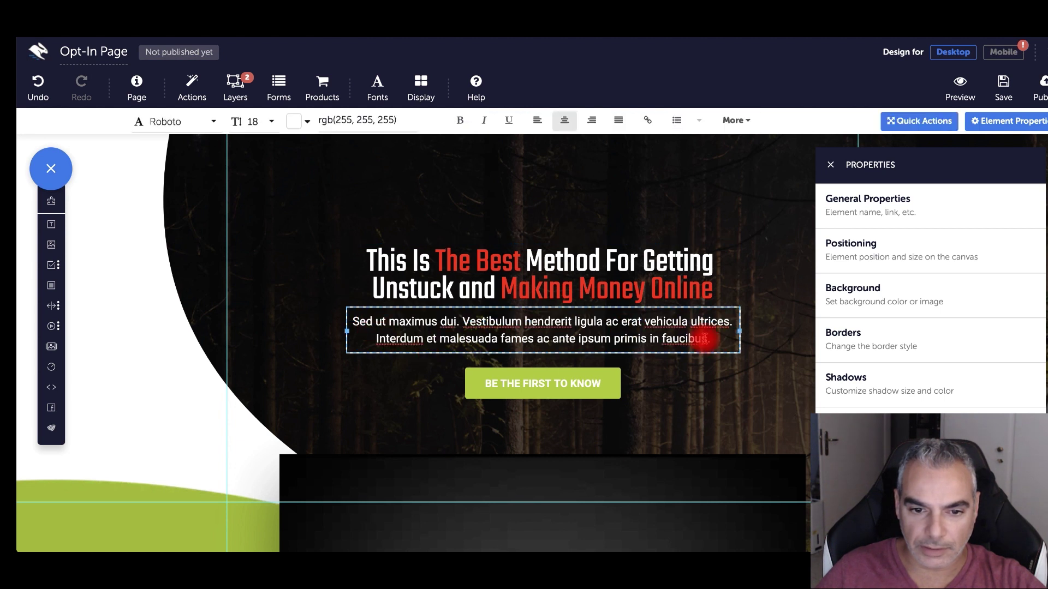
drag(705, 339, 317, 304)
key(BackSpace)
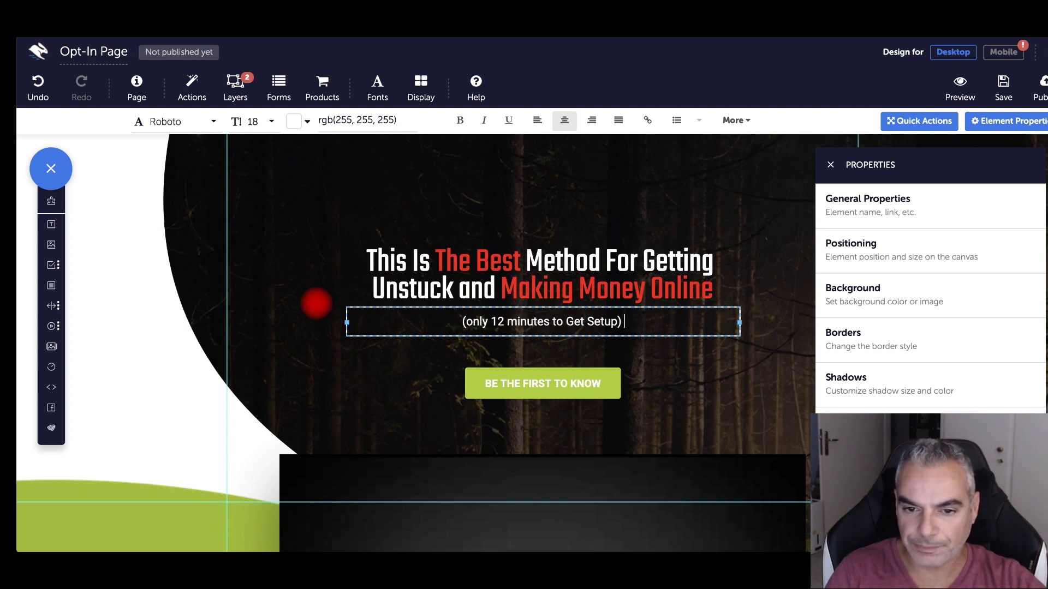
Delete the YouTube video block below the call-to-action button.
scroll(393, 374, down, 3)
scroll(412, 369, up, 2)
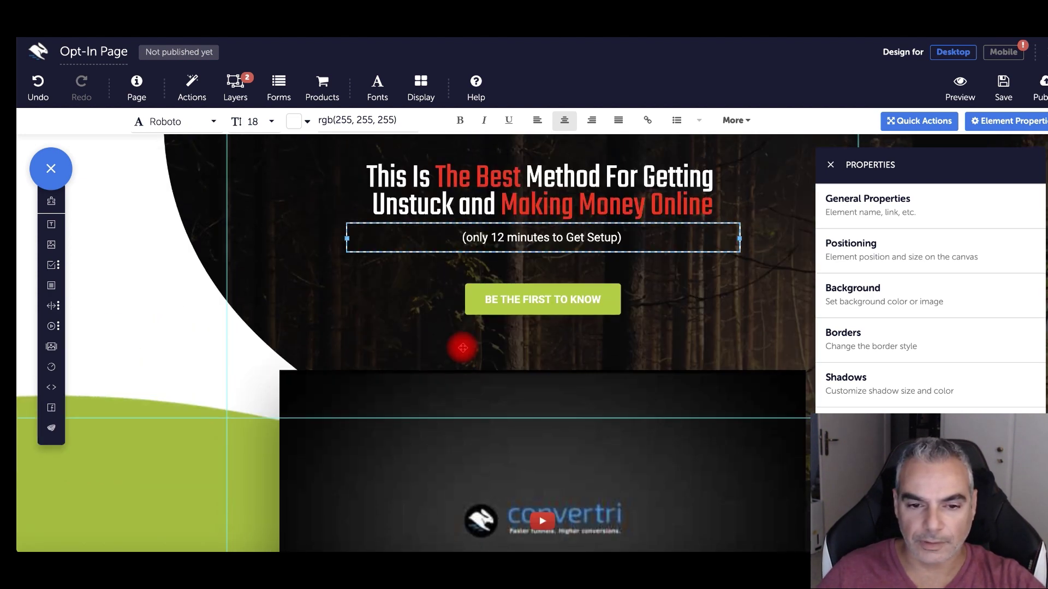
scroll(463, 346, down, 1)
click(324, 376)
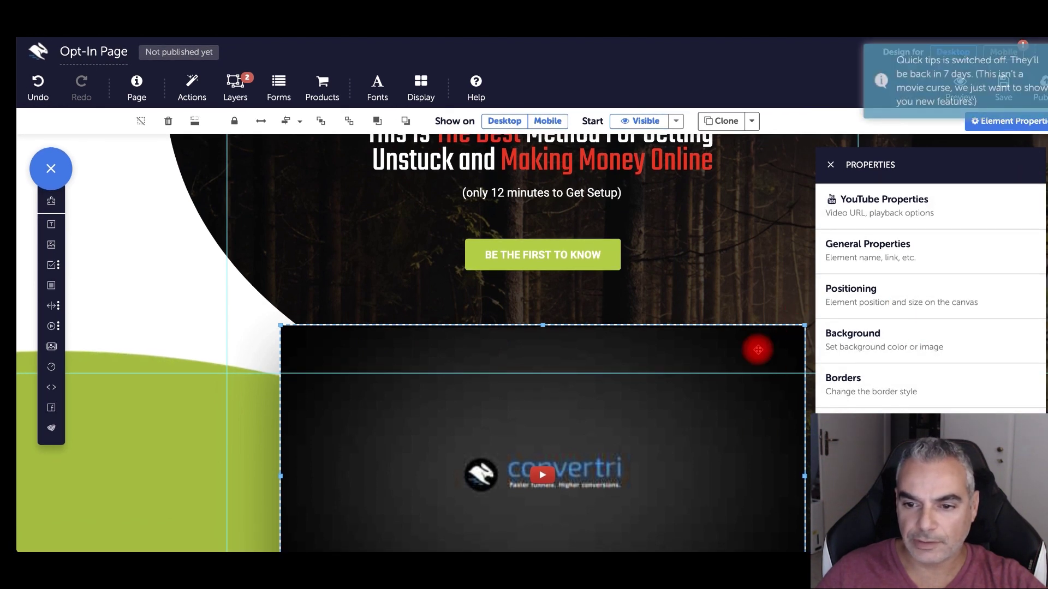
drag(757, 349, 758, 350)
key(Delete)
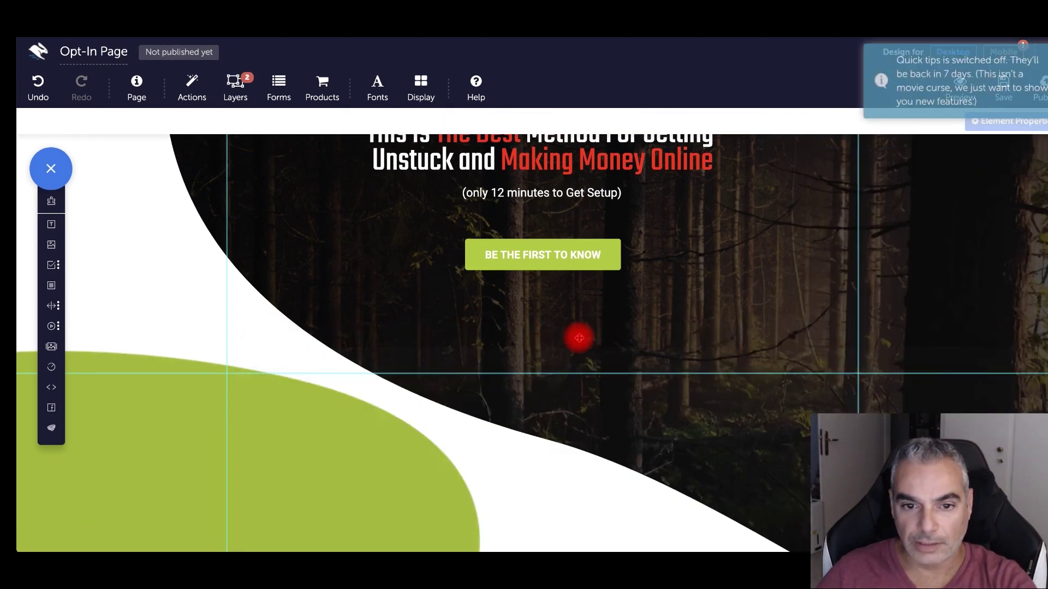
scroll(567, 334, up, 2)
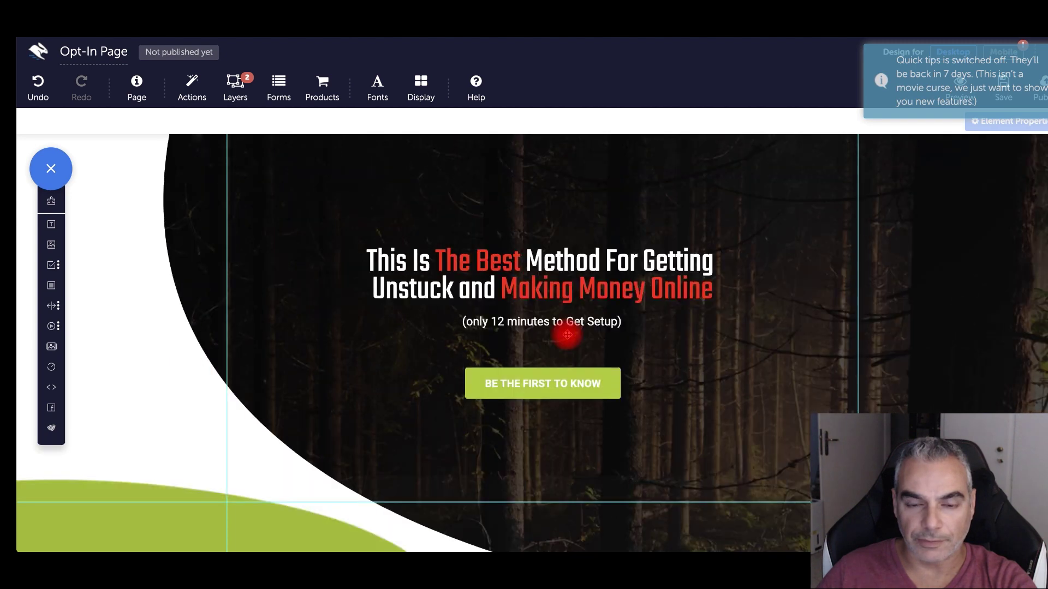
click(928, 226)
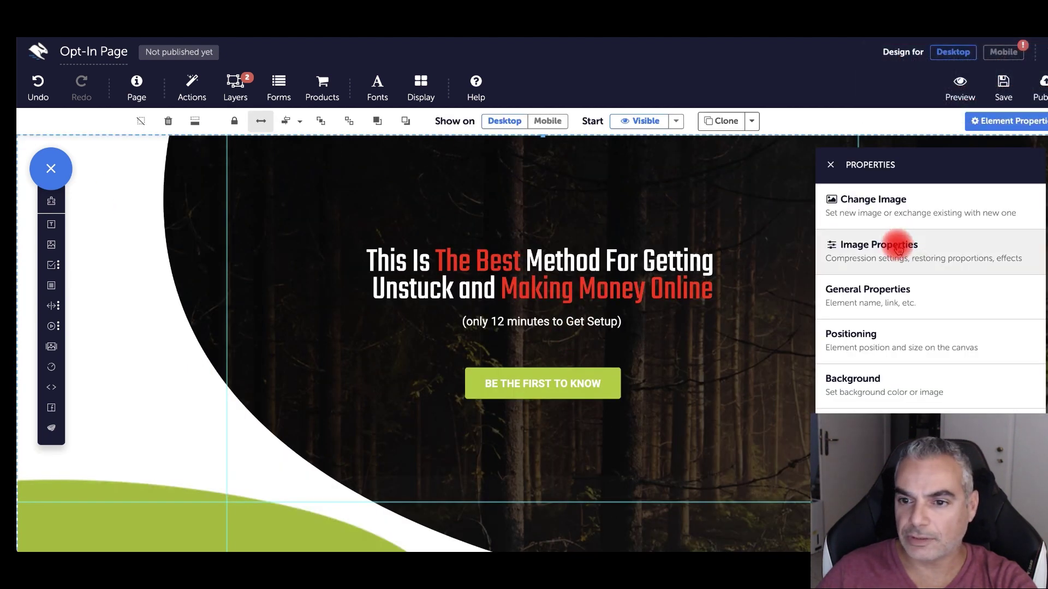
Browse the media gallery's Pixabay images, closing it without choosing a replacement.
click(905, 205)
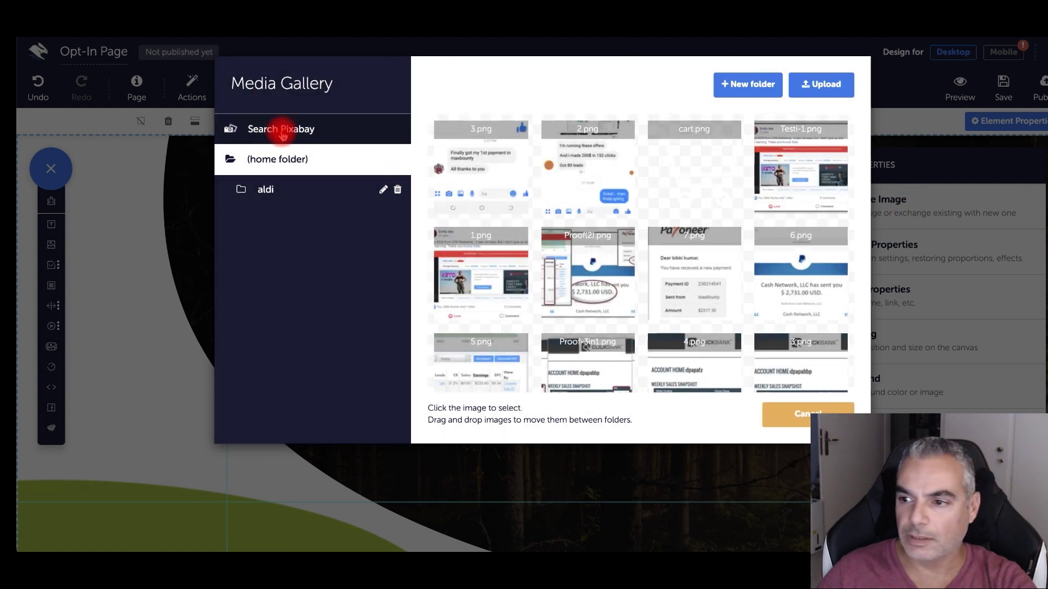
click(282, 134)
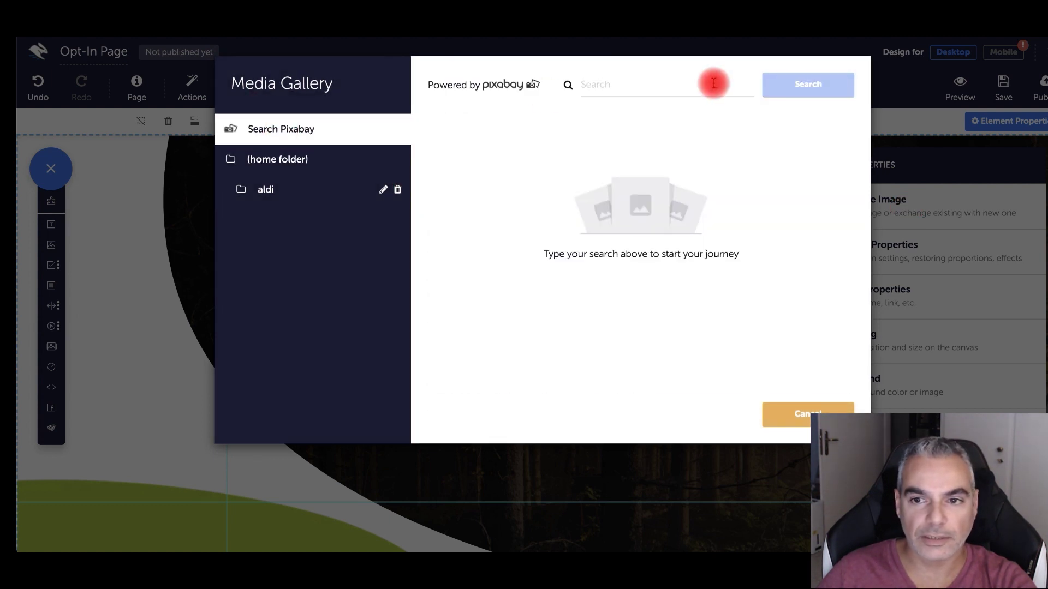
click(799, 410)
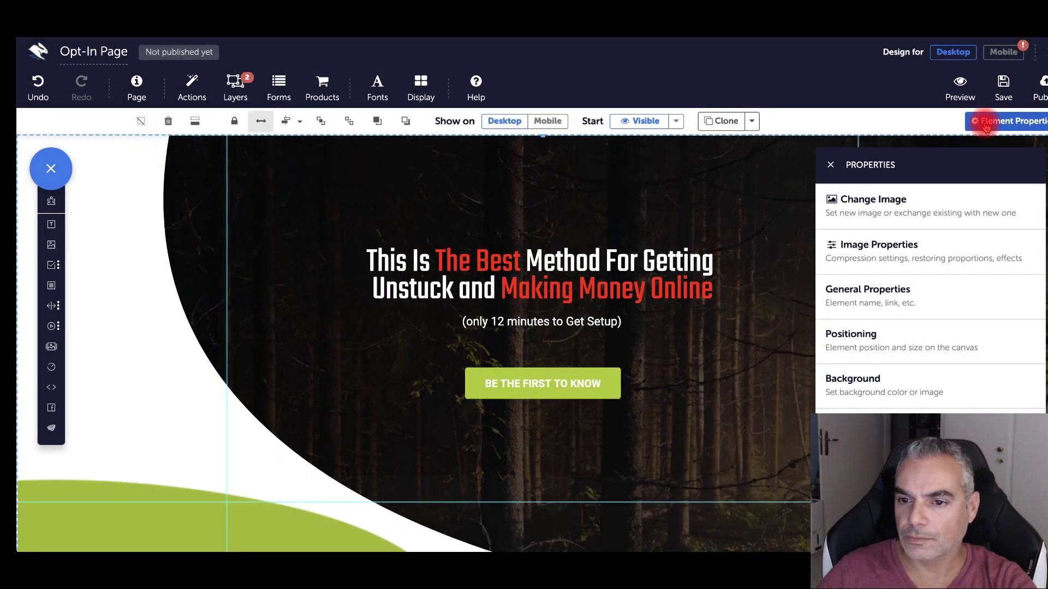
click(885, 253)
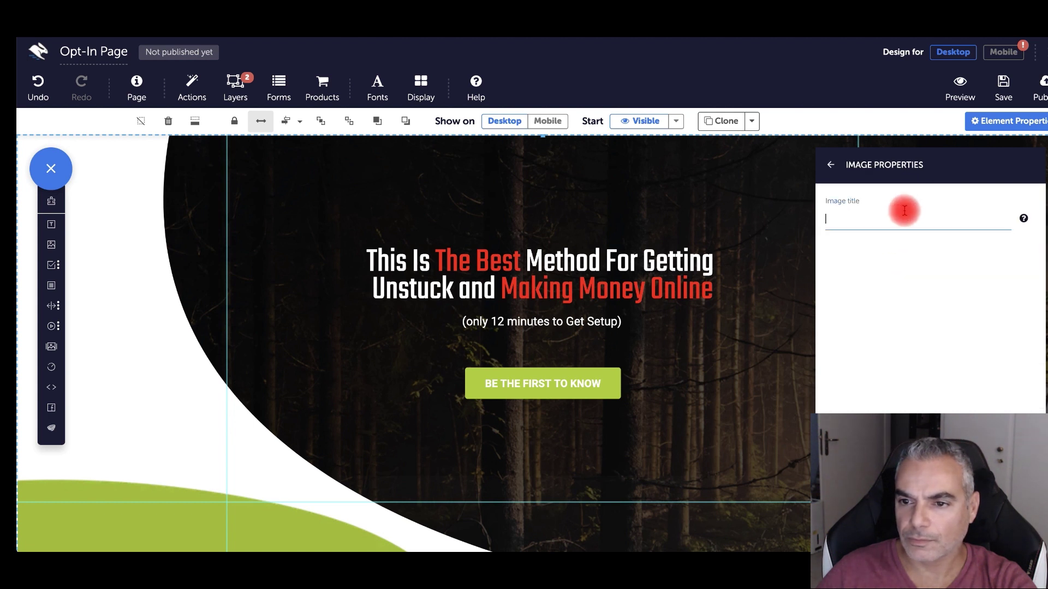
click(834, 165)
Remove the section's background image, keep repeat at None, and set its colour to black.
click(874, 385)
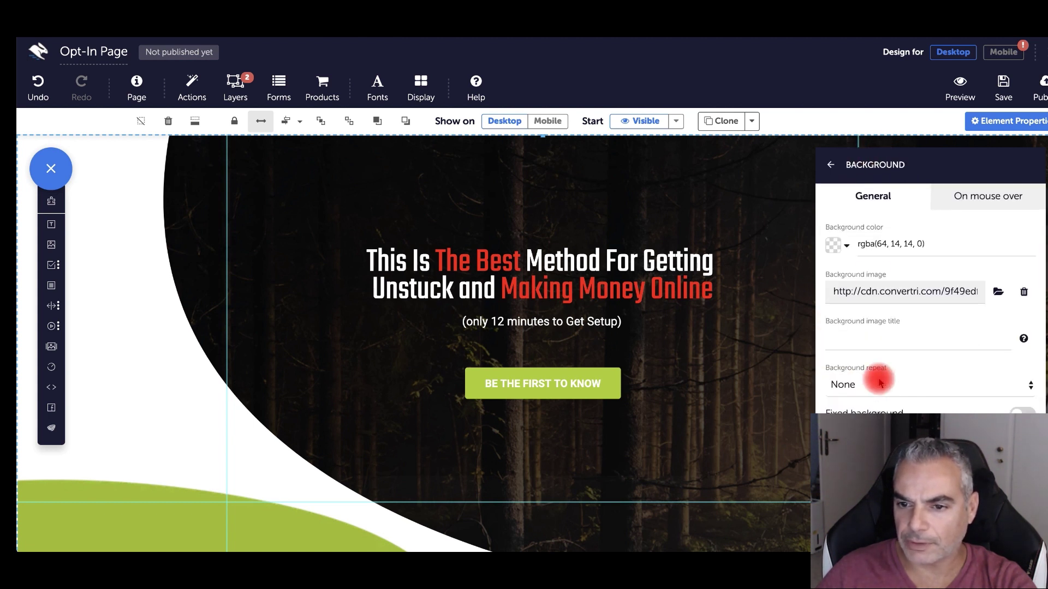
click(1024, 292)
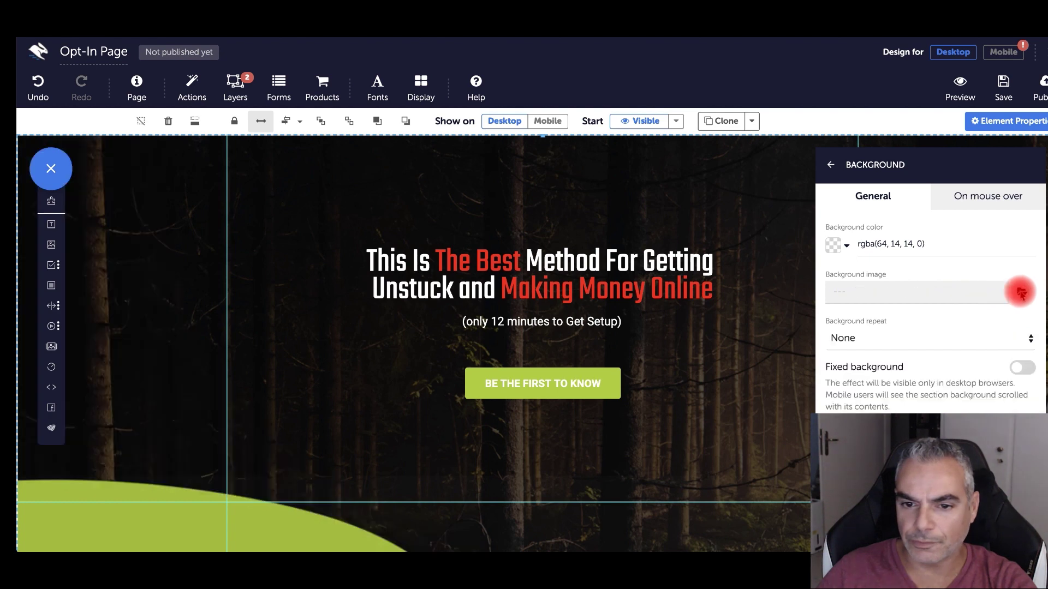
click(1022, 293)
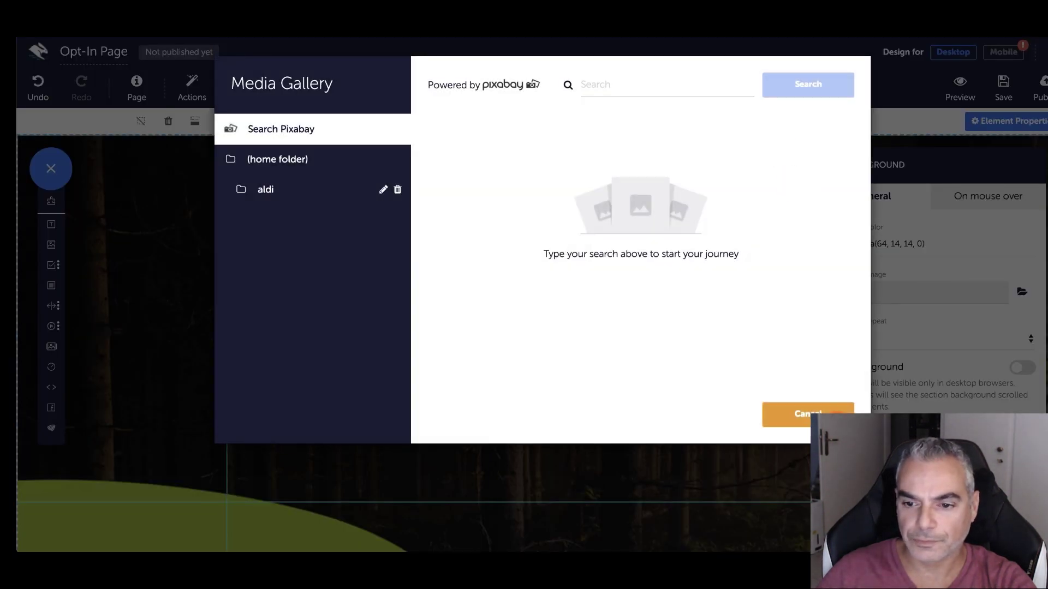
click(847, 411)
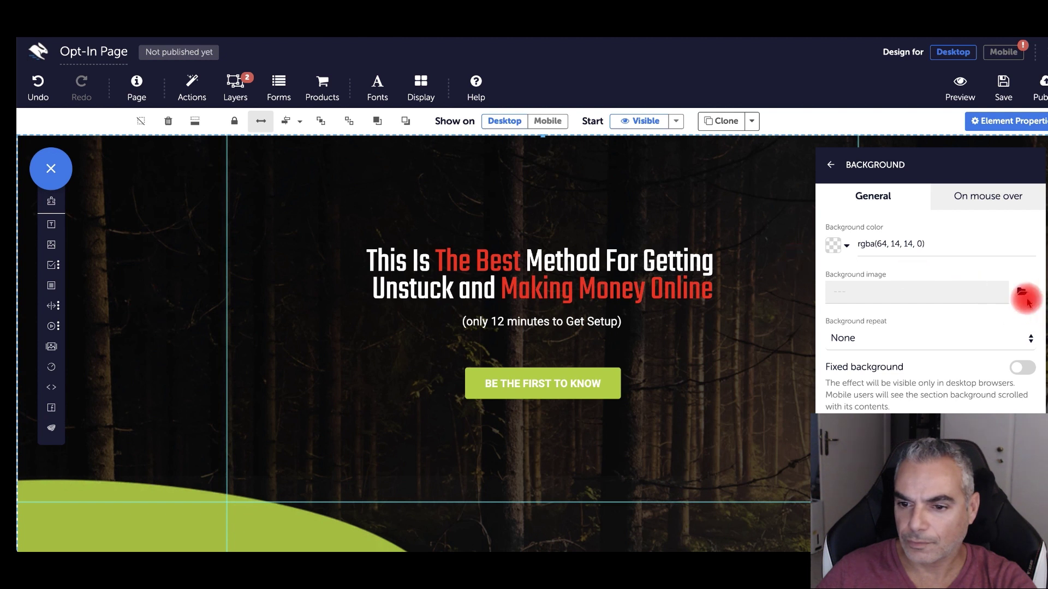
click(992, 338)
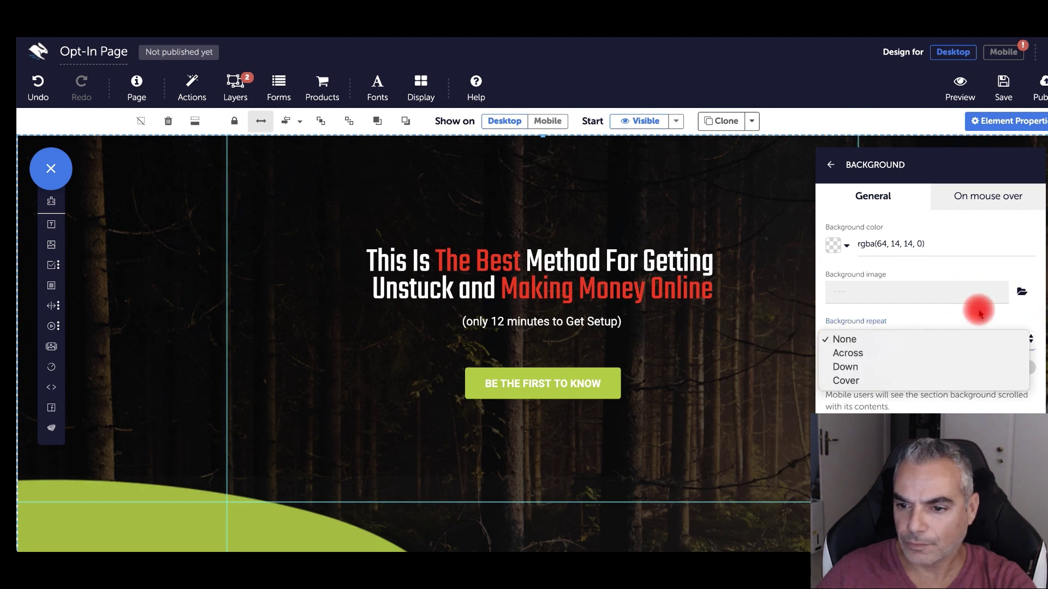
click(981, 314)
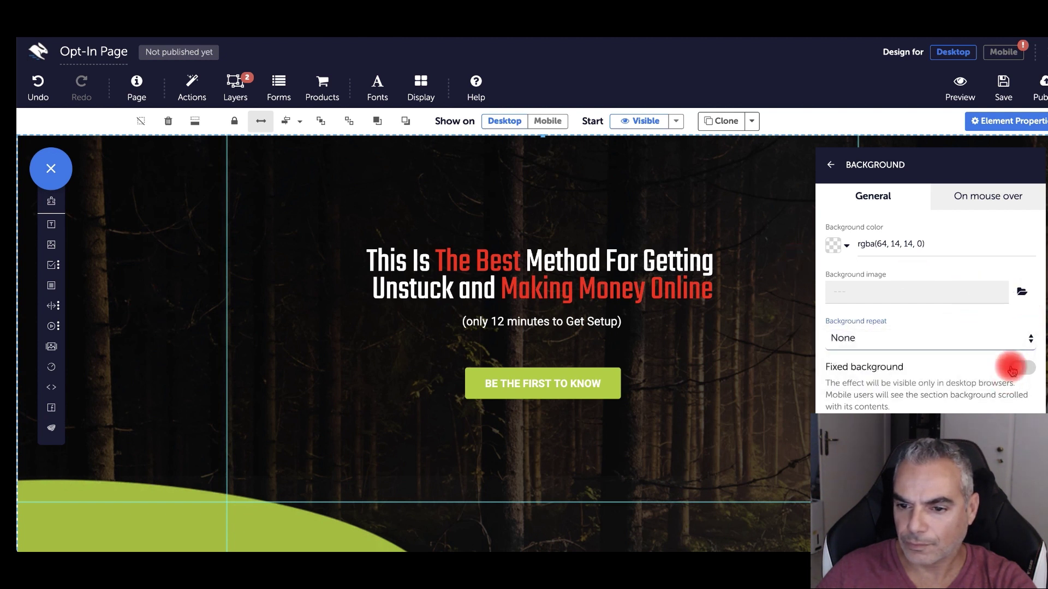
click(833, 244)
drag(859, 243, 804, 323)
click(1024, 404)
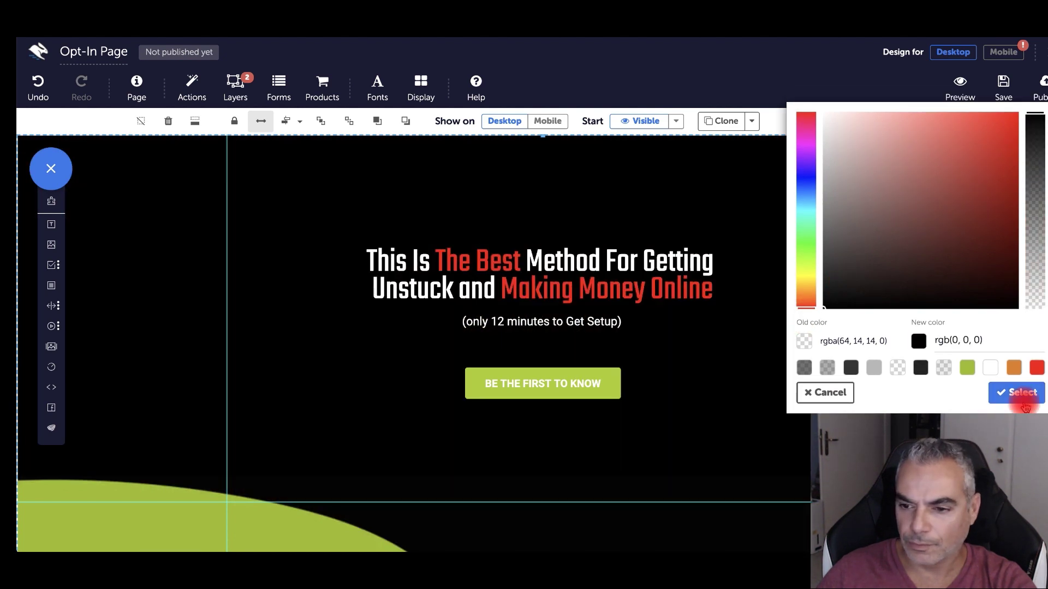
click(589, 381)
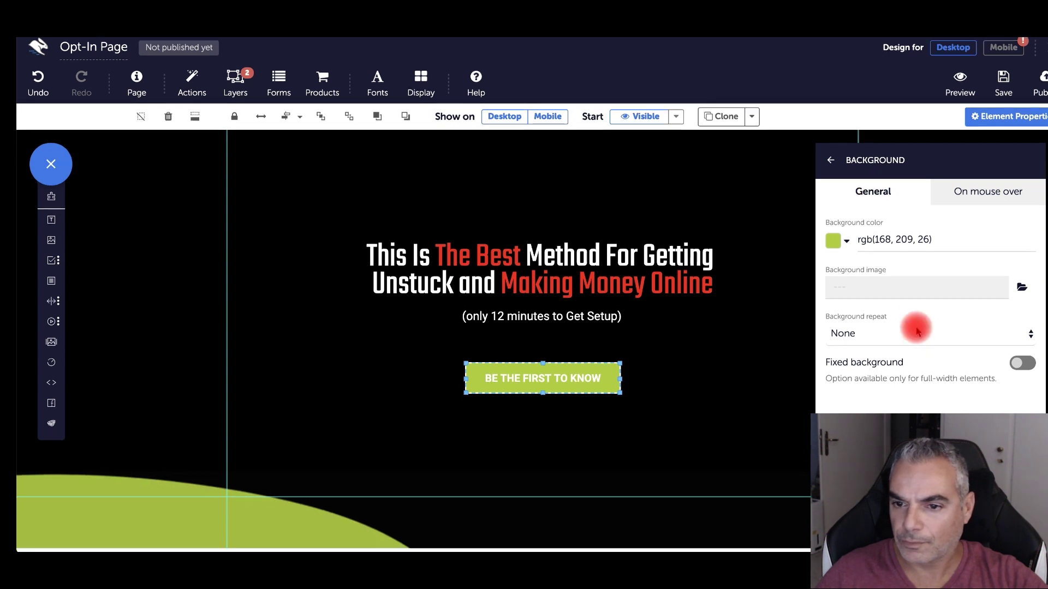
Change the opt-in button label to GET STARTED HERE.
click(831, 168)
click(859, 206)
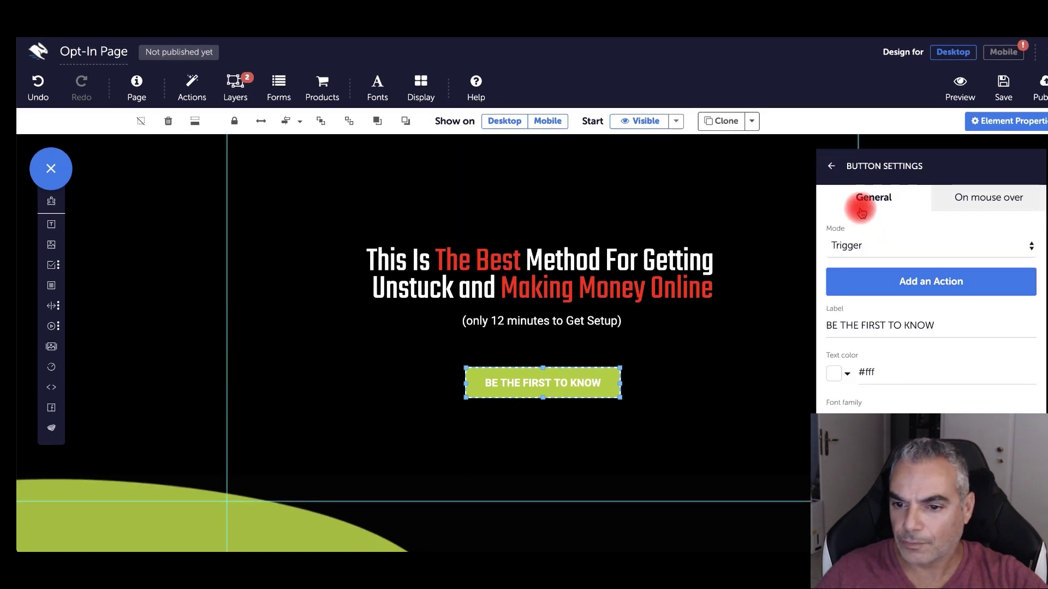
triple_click(936, 328)
text(GET STARTED HERE)
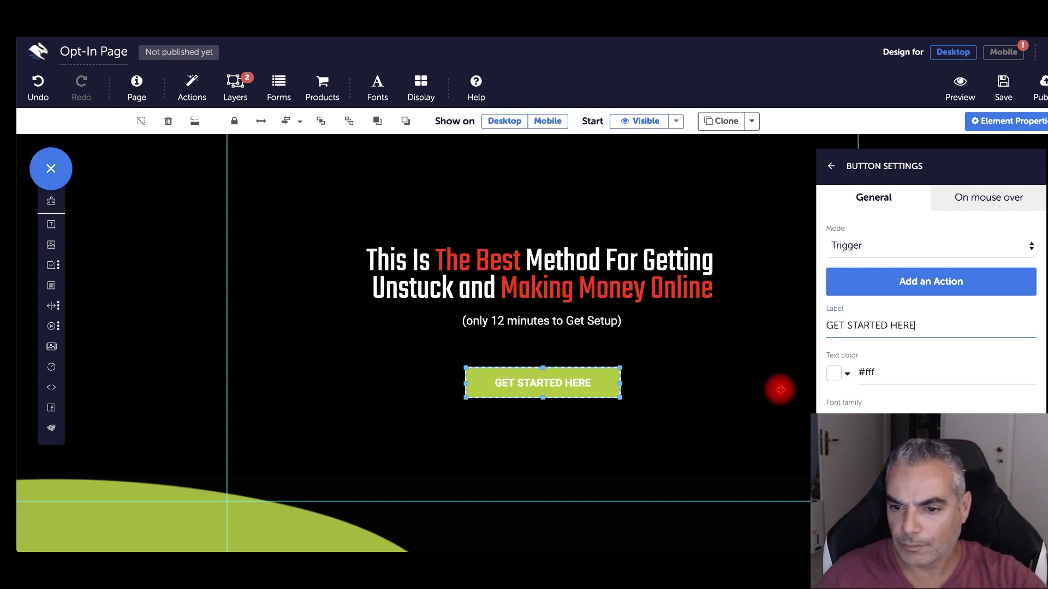
Delete the green curved shape image from the bottom of the page.
click(347, 362)
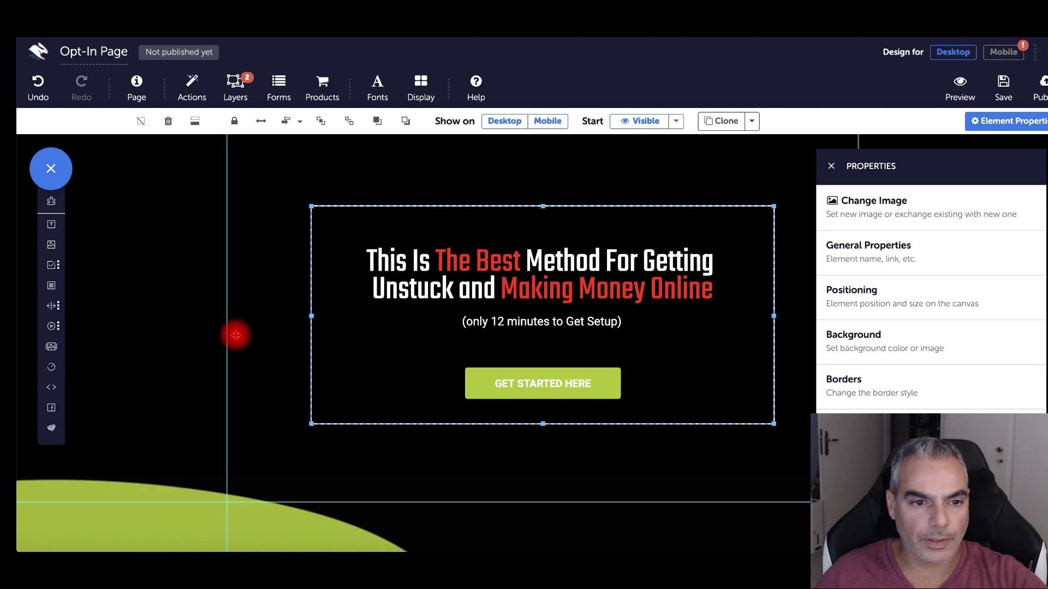
scroll(202, 328, down, 4)
scroll(201, 330, up, 3)
scroll(201, 330, down, 1)
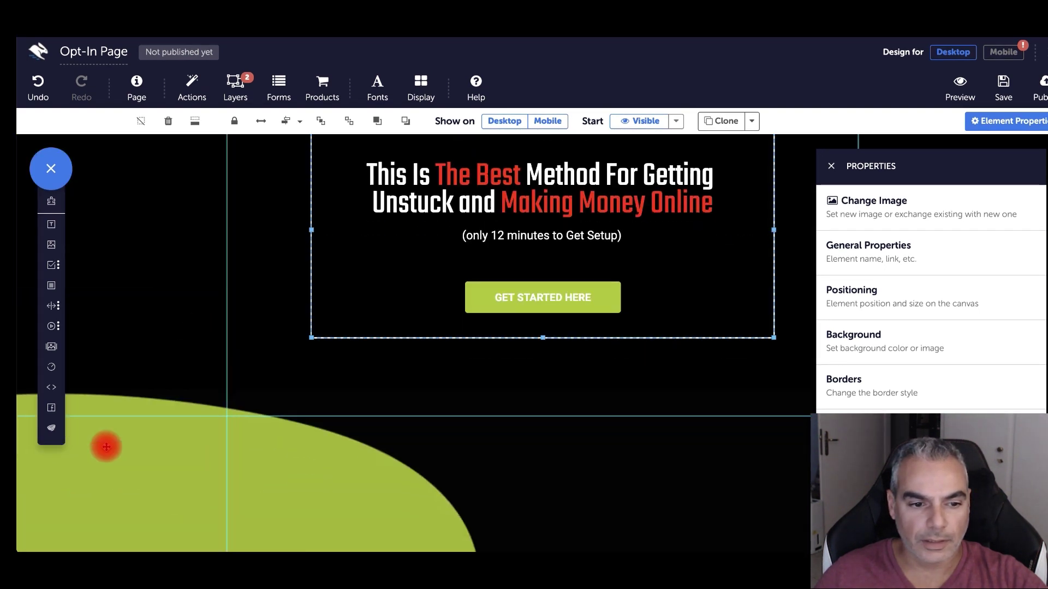
click(108, 447)
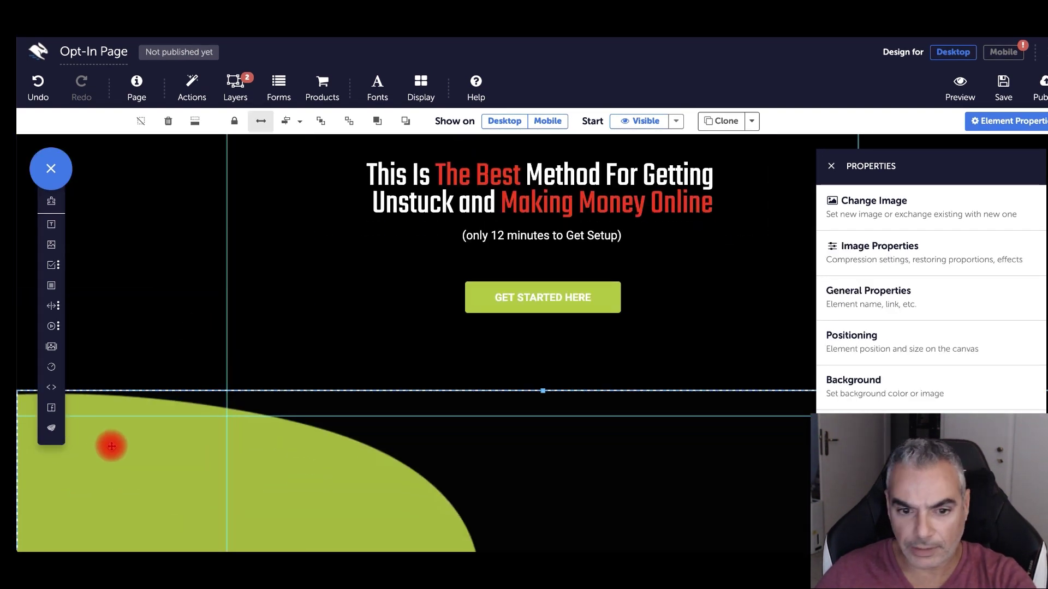
key(Delete)
scroll(255, 422, up, 2)
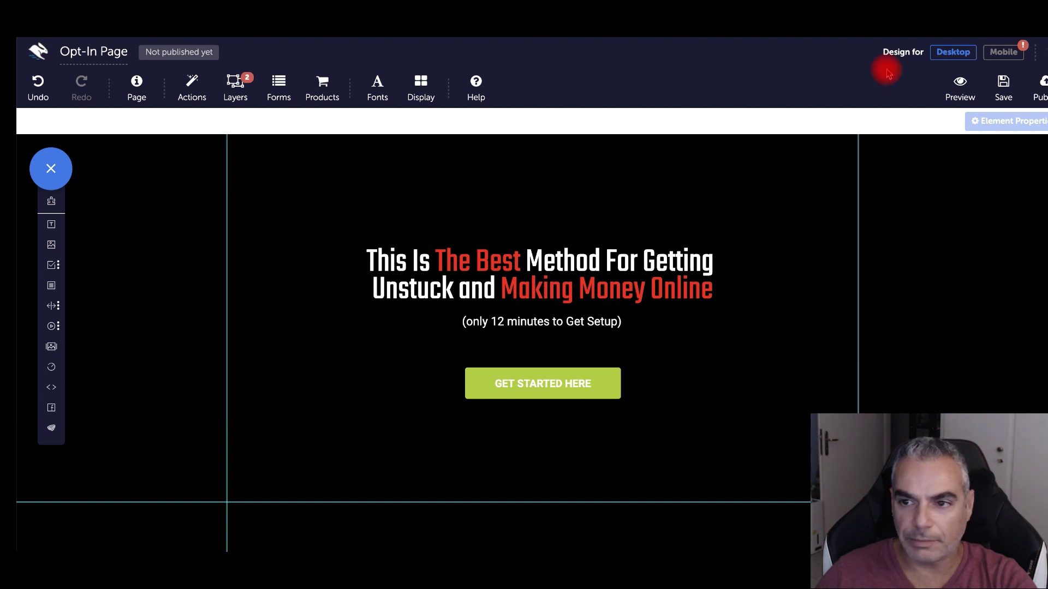
click(994, 53)
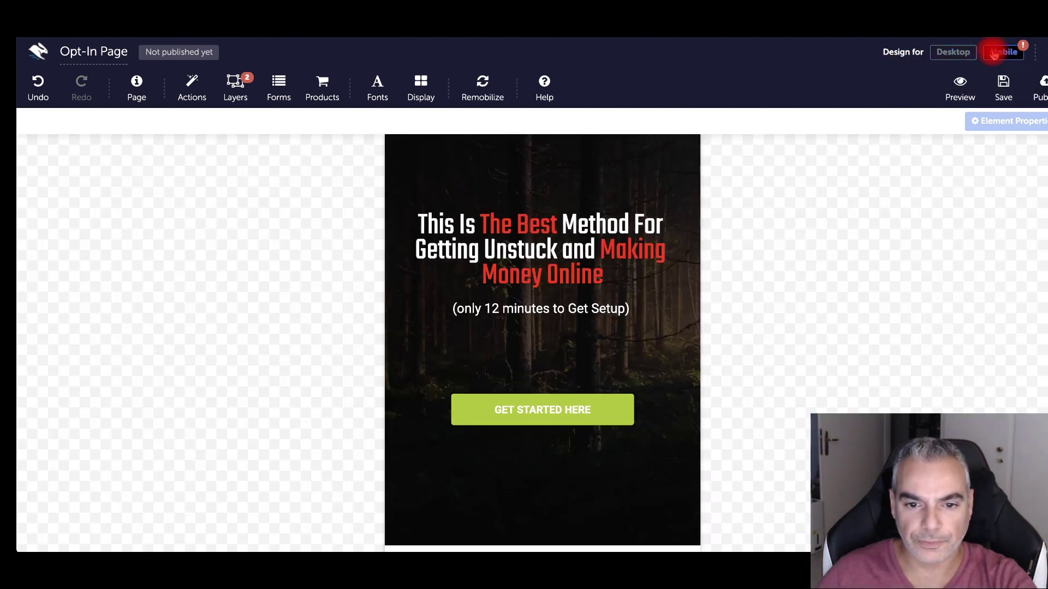
On mobile, swap the forest background for solid black and move GET STARTED HERE under the subtitle.
click(607, 174)
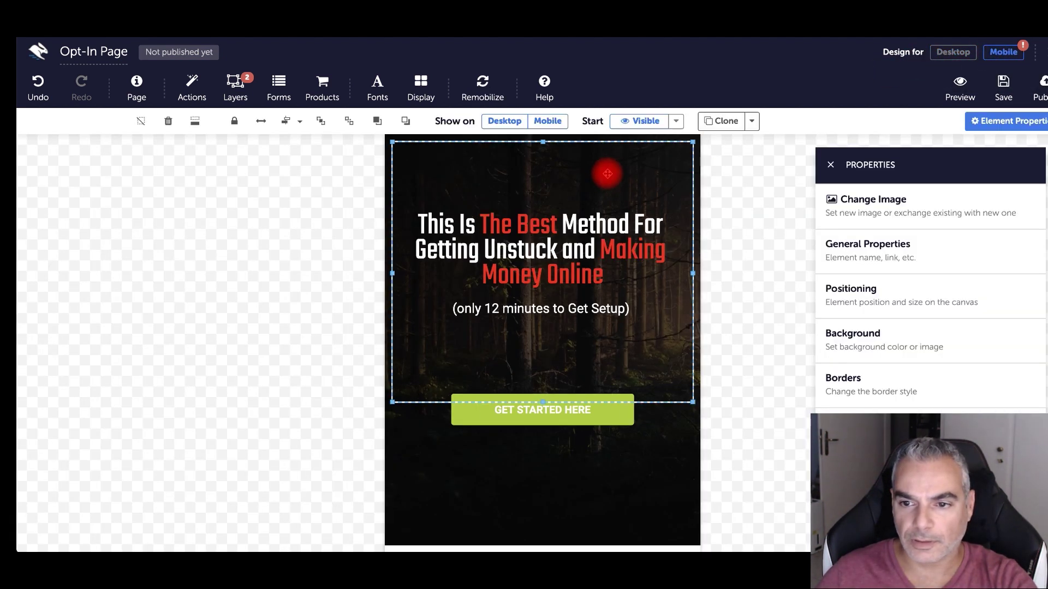
click(866, 348)
click(834, 246)
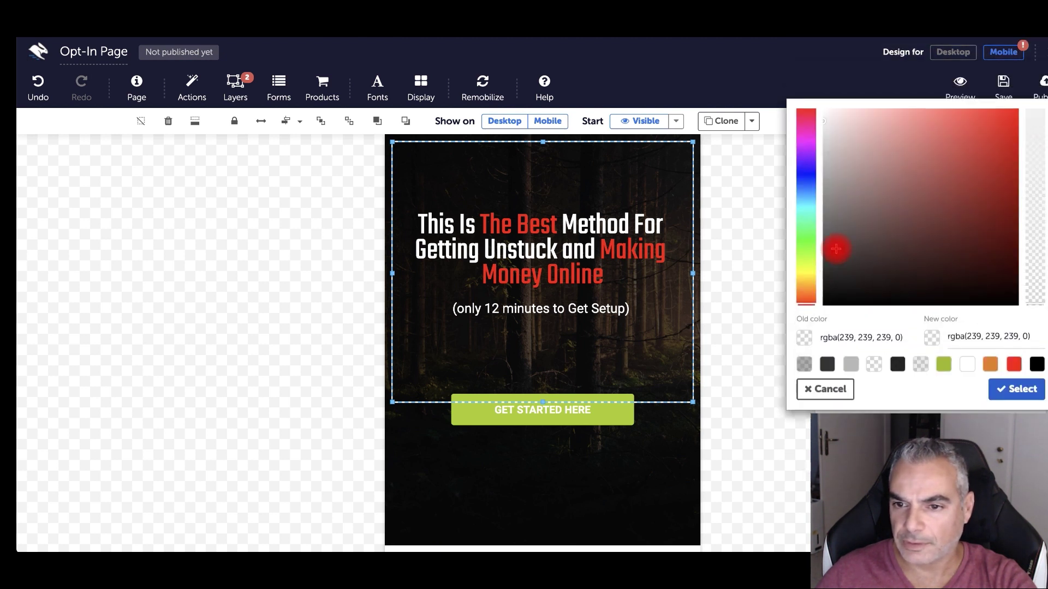
drag(836, 249, 807, 341)
click(650, 457)
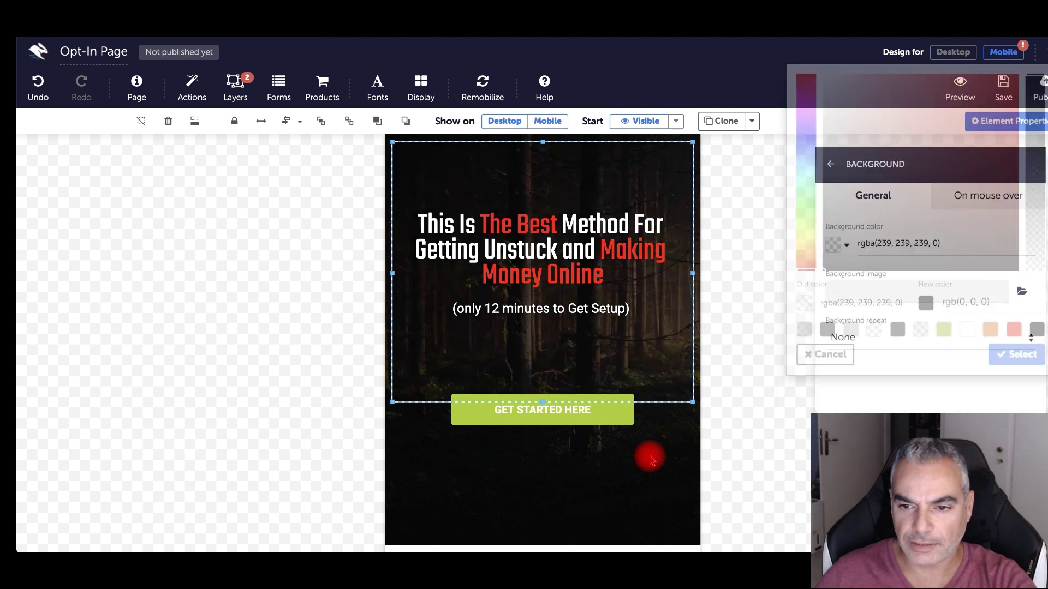
click(1021, 291)
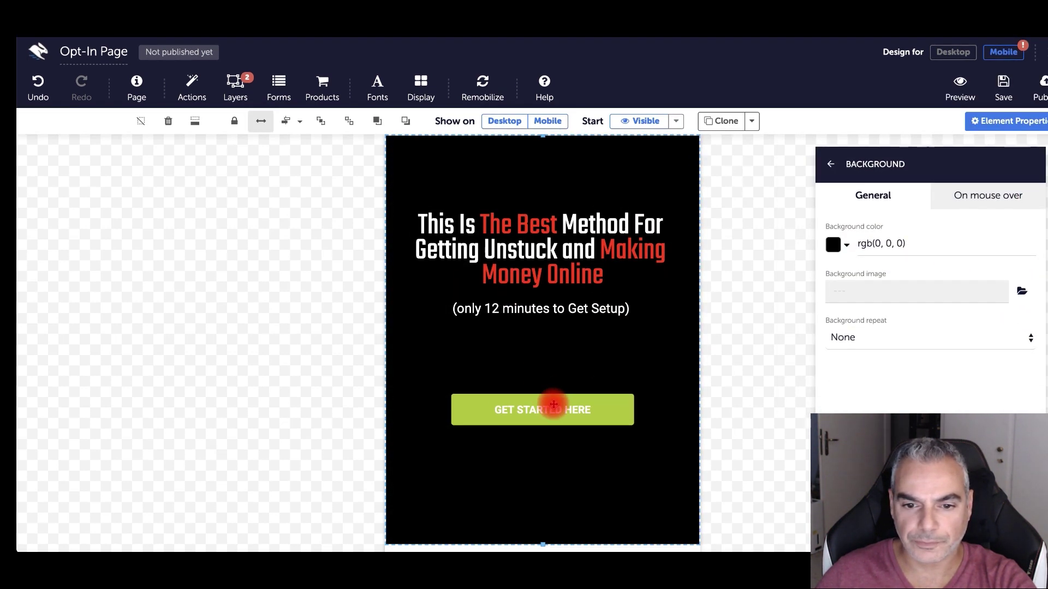
drag(553, 405, 562, 363)
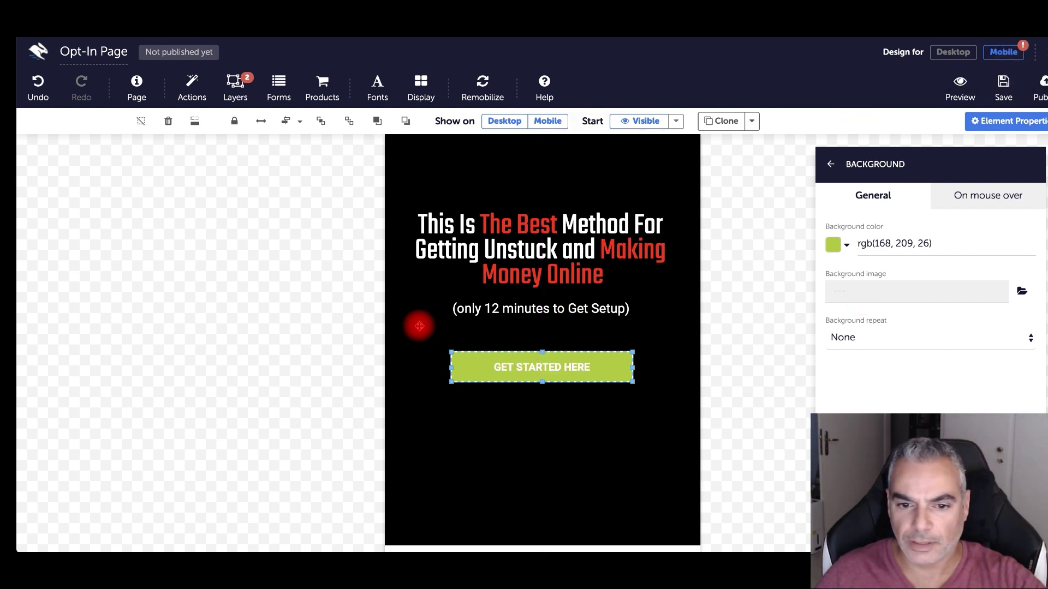
click(318, 358)
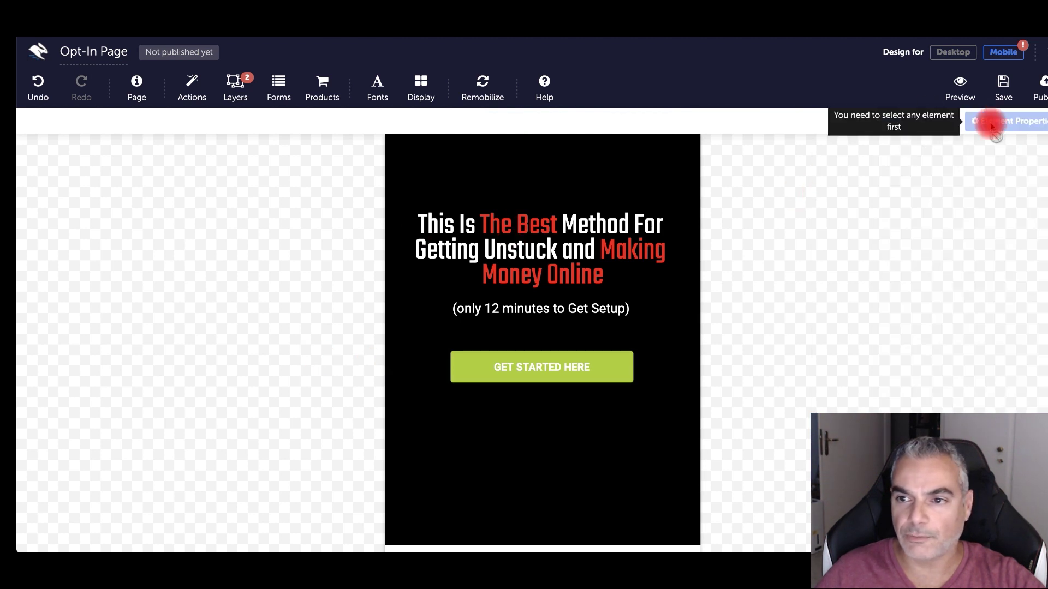
Return from the page preview to the desktop layout and select the black page section.
click(953, 51)
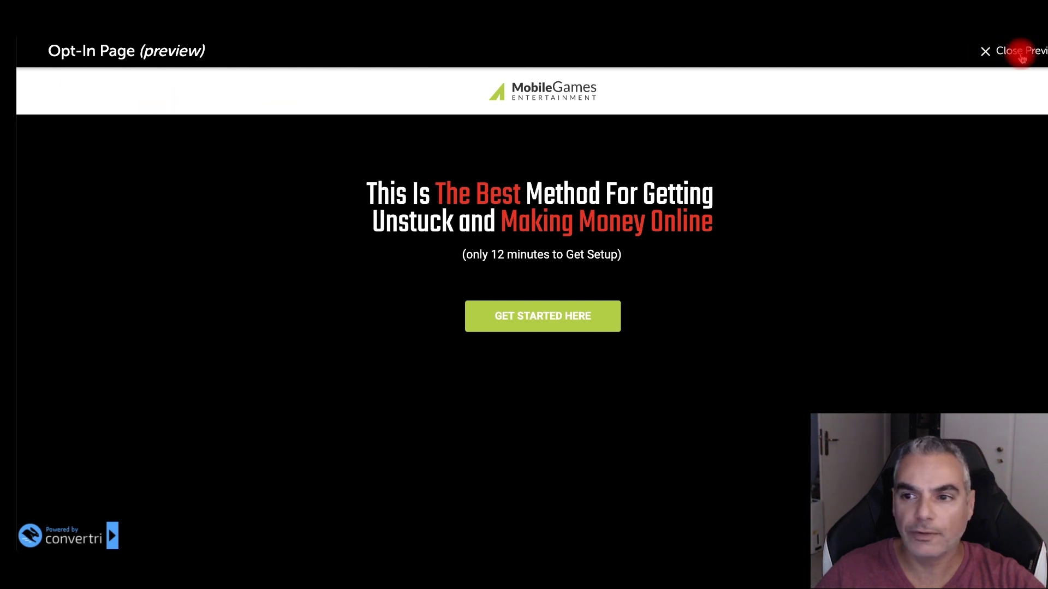
click(1009, 51)
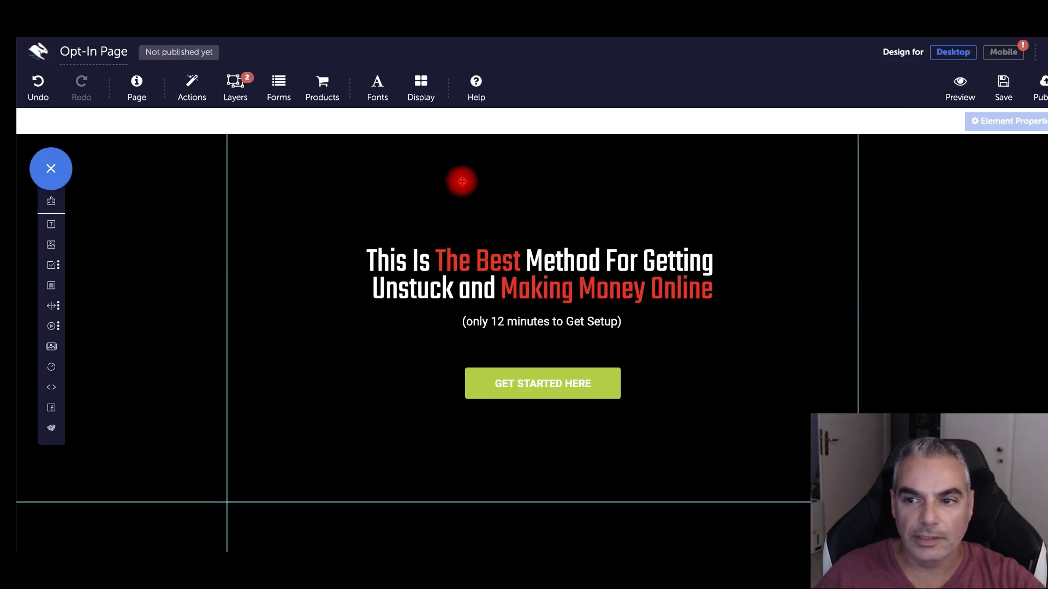
click(462, 181)
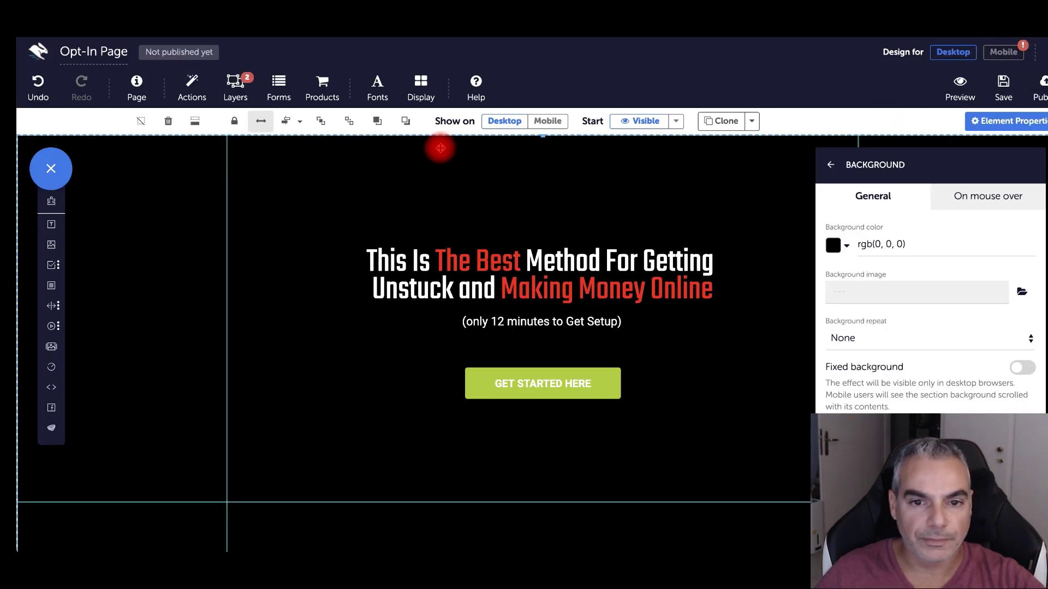
mouse_move(441, 148)
mouse_down()
mouse_move(433, 194)
mouse_move(441, 150)
mouse_up()
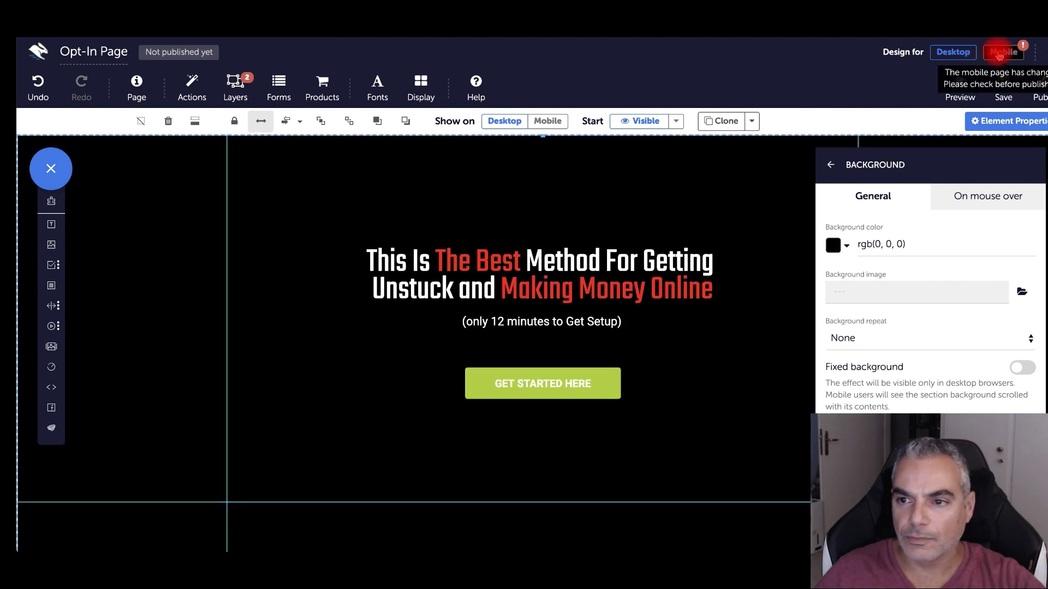
Compare the mobile and desktop layouts, save the opt-in page, and nudge GET STARTED HERE upward.
click(1002, 53)
click(954, 53)
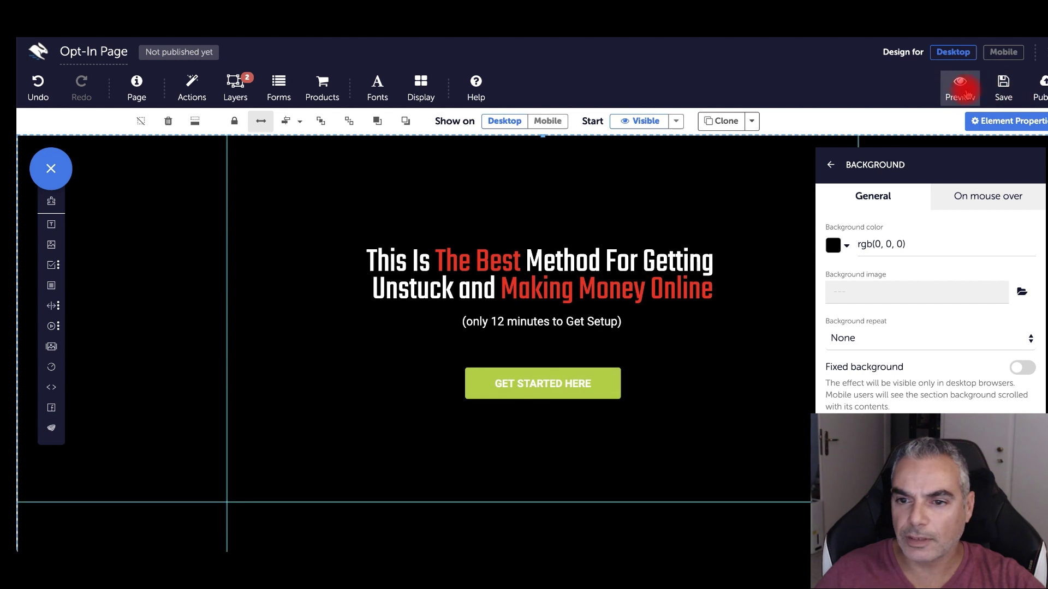
click(1013, 94)
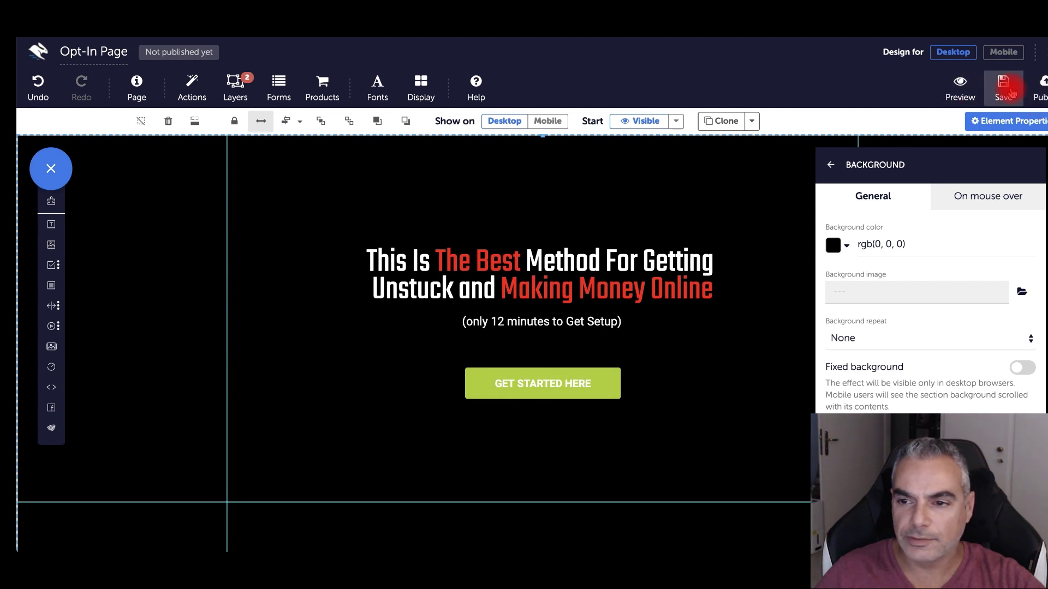
drag(592, 360, 597, 356)
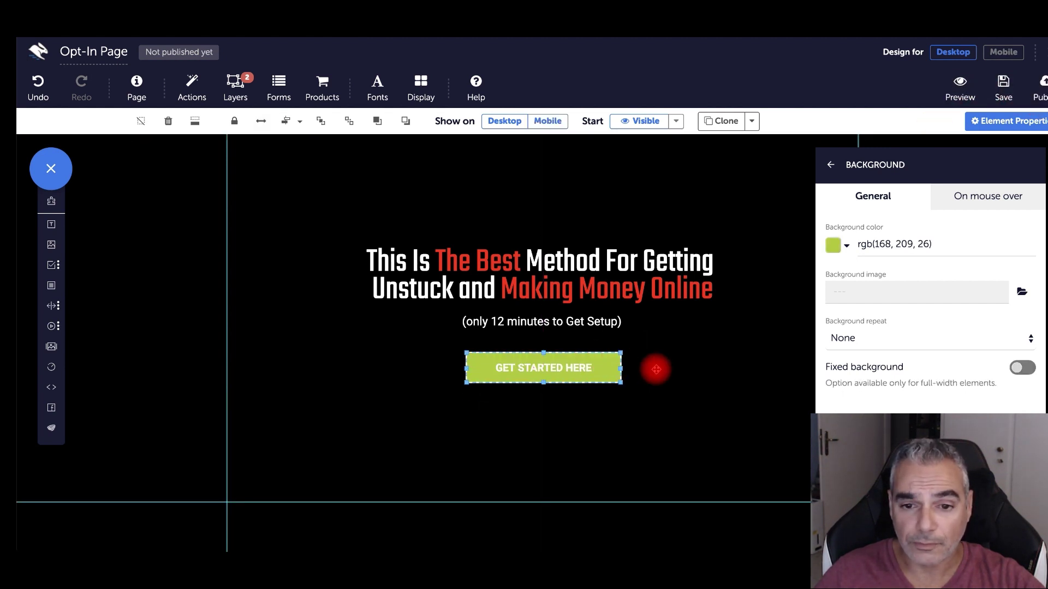
Select the headline box, then the GET STARTED HERE button on the desktop canvas.
click(655, 370)
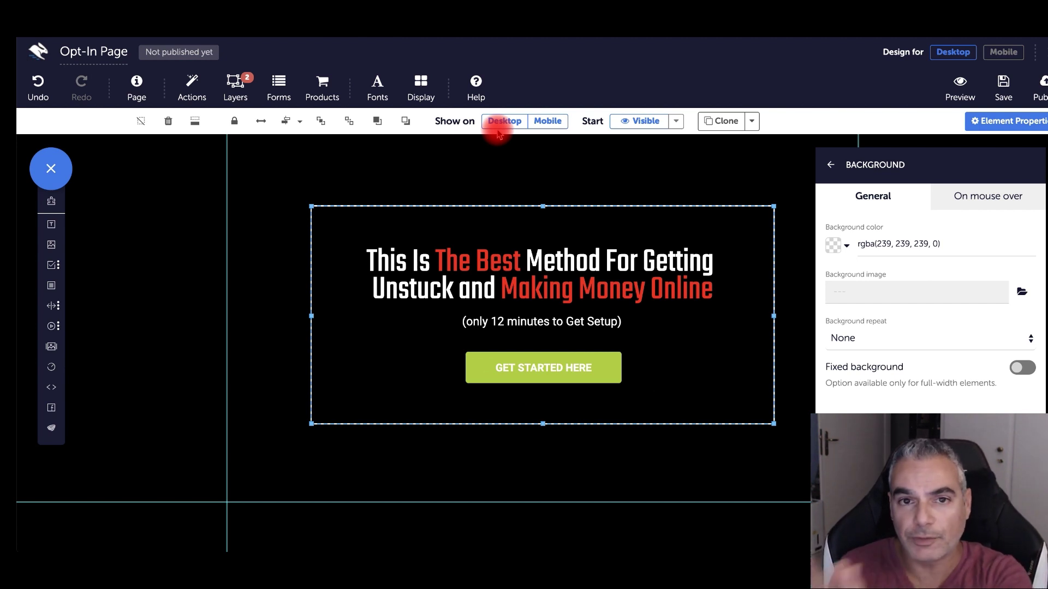
click(493, 273)
click(491, 371)
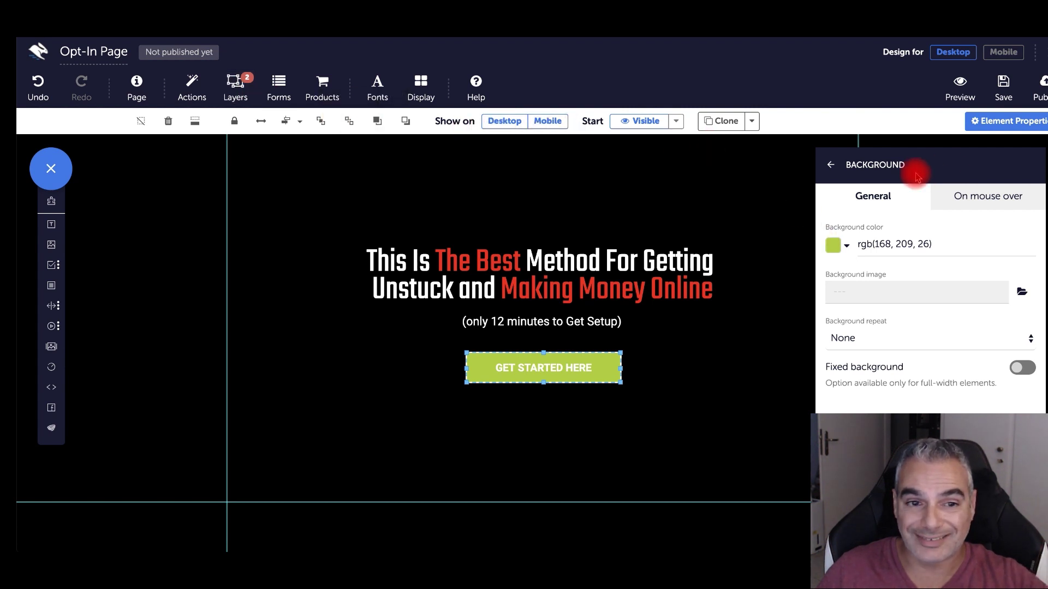
Set AWeber as the opt-in form's autoresponder service.
click(281, 94)
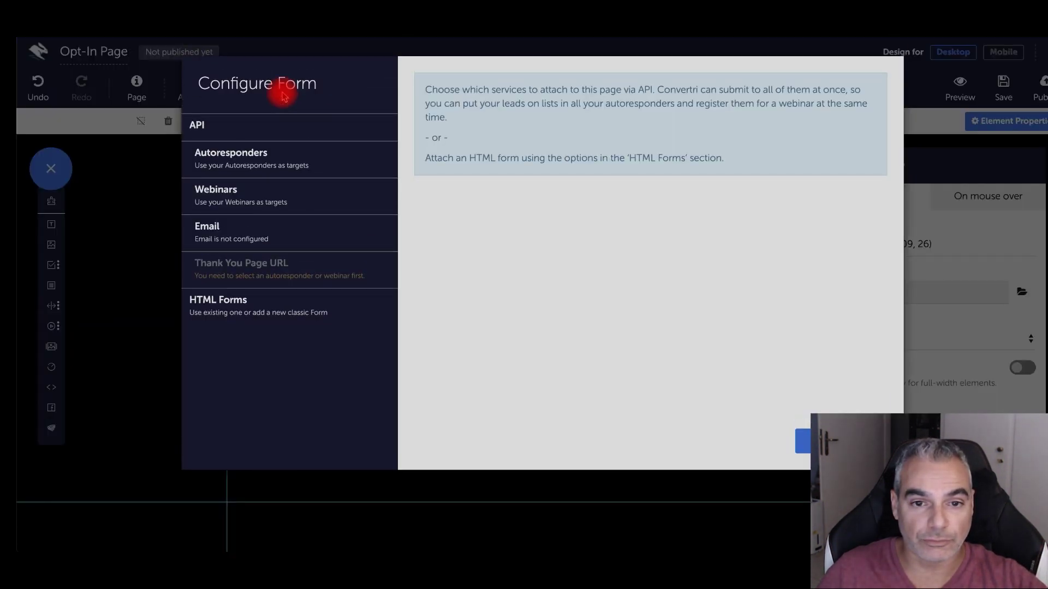
click(240, 161)
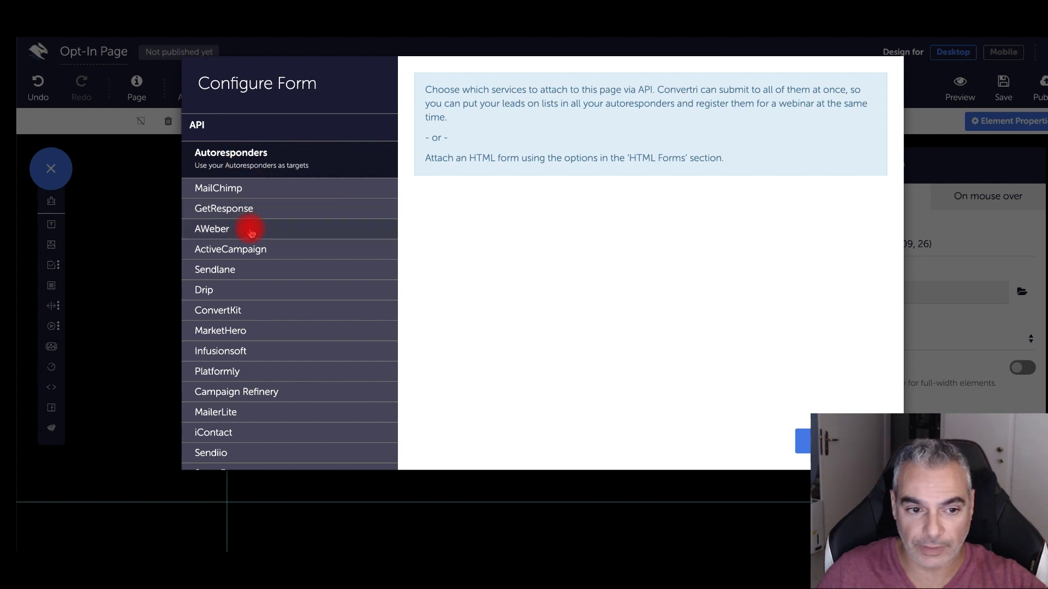
scroll(292, 372, down, 3)
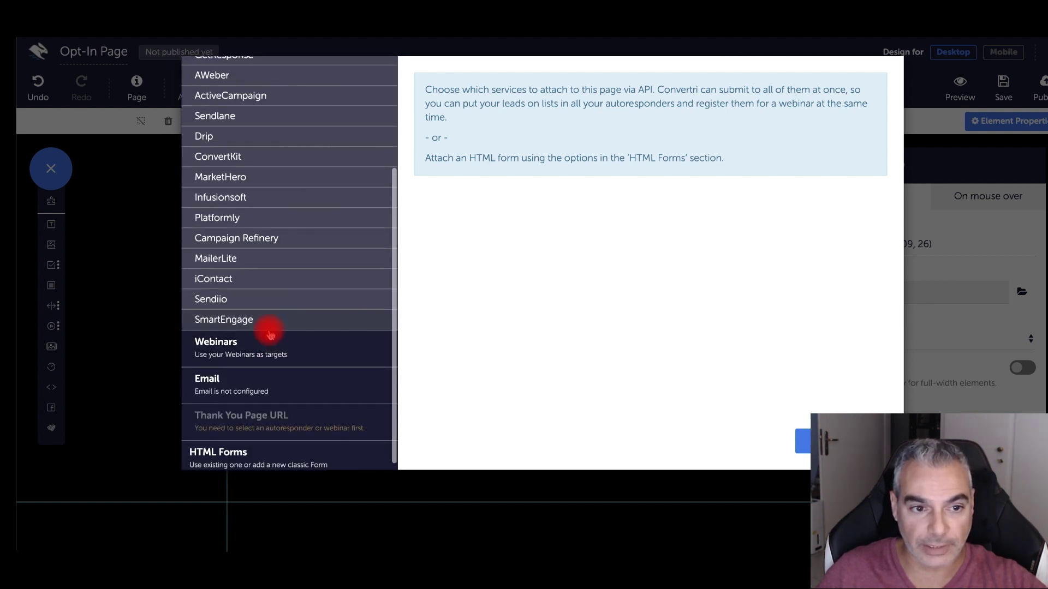
scroll(269, 334, up, 3)
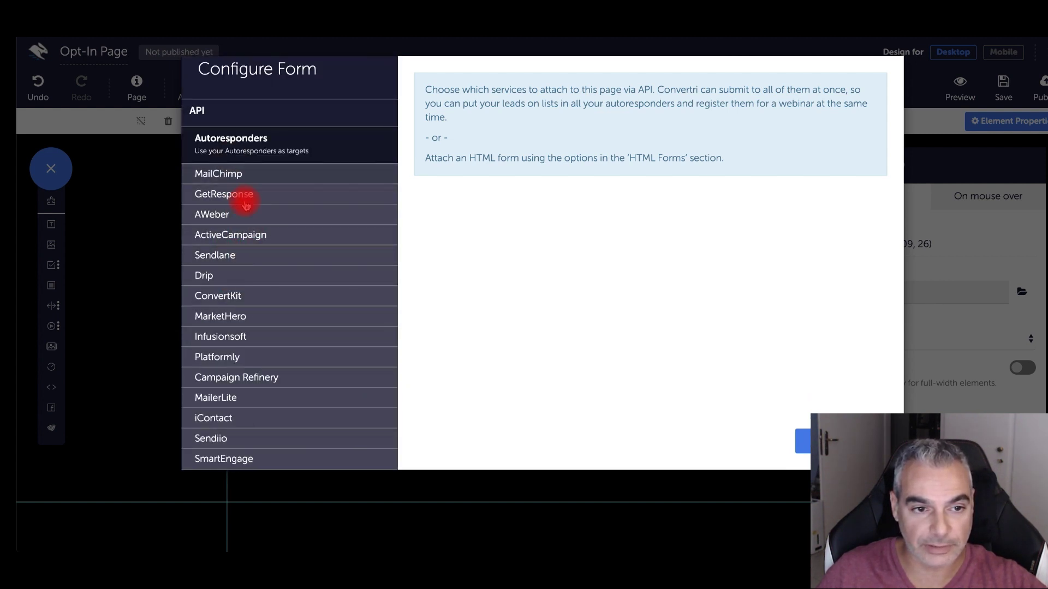
click(227, 215)
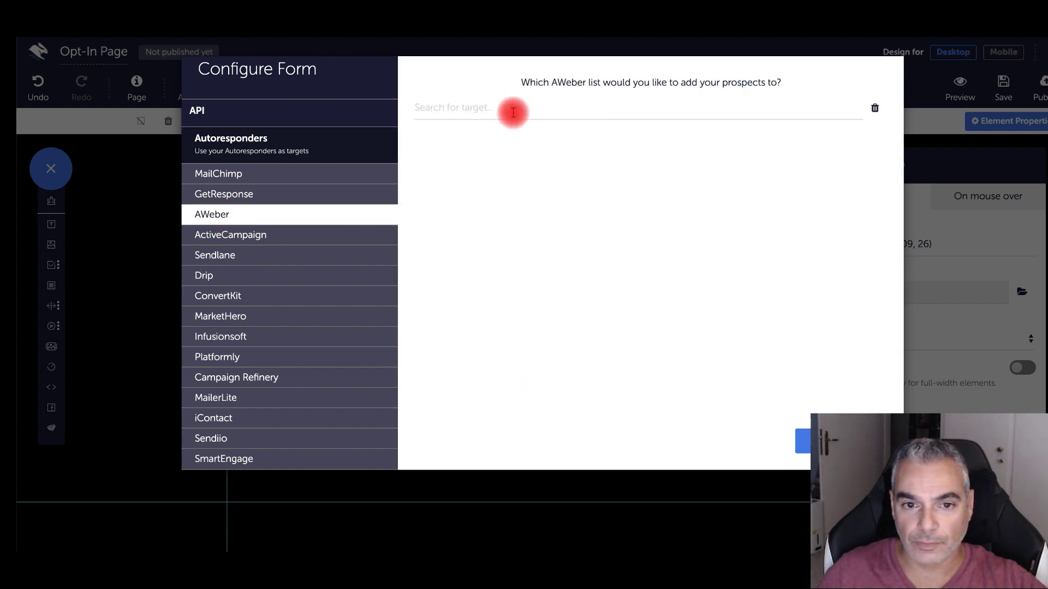
Send new form leads to the AWeber list Free Training.
click(571, 110)
scroll(553, 188, down, 5)
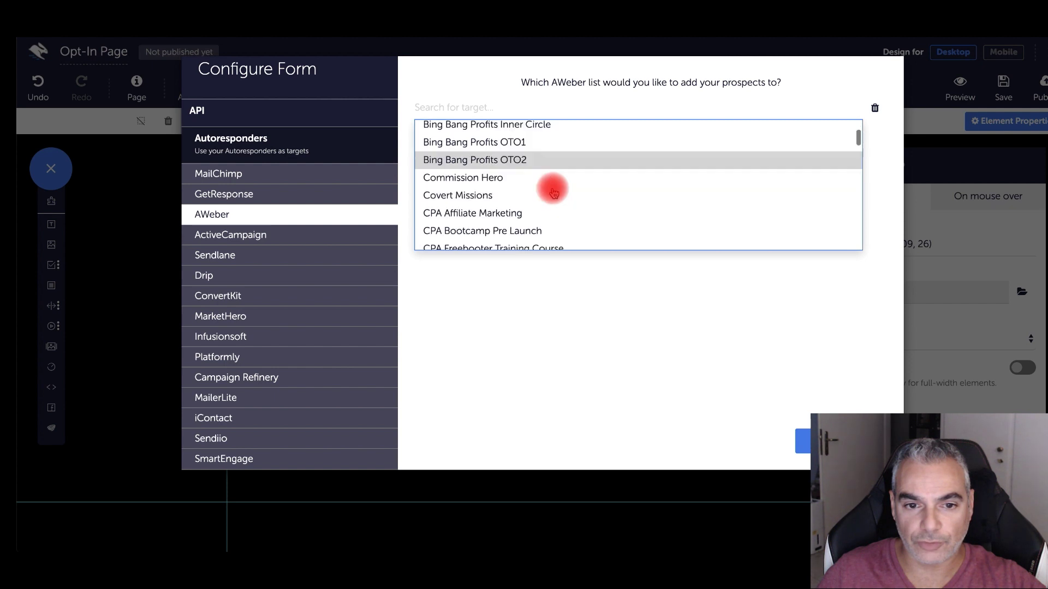
scroll(554, 188, down, 2)
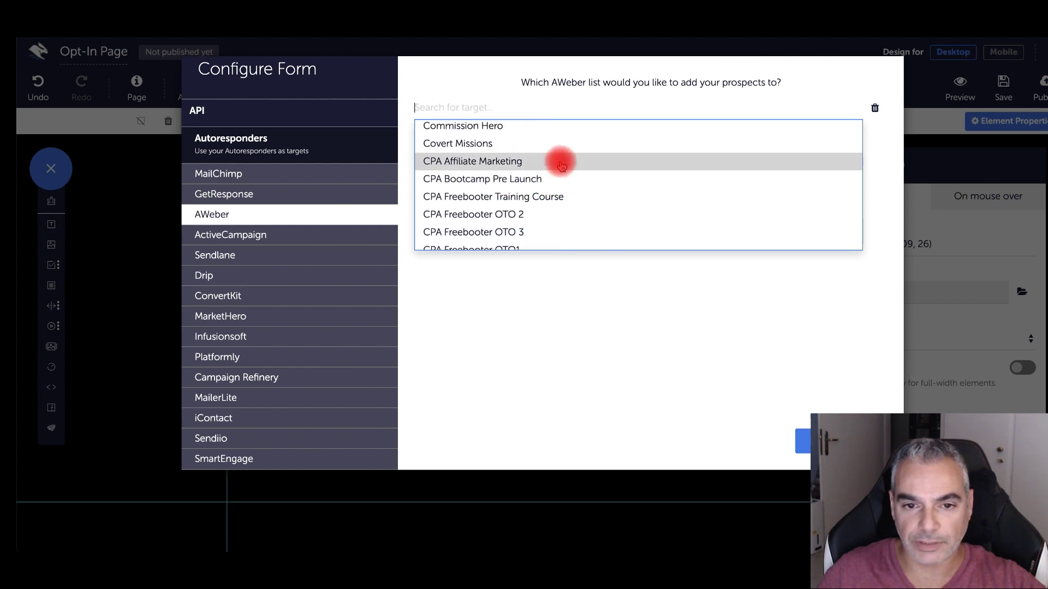
scroll(556, 176, down, 6)
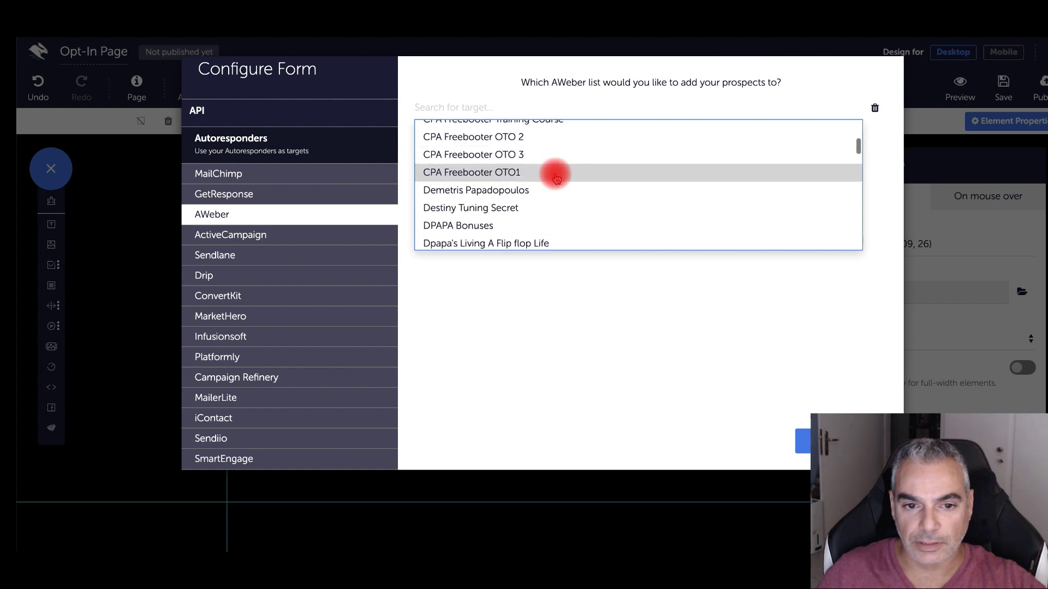
scroll(555, 177, down, 4)
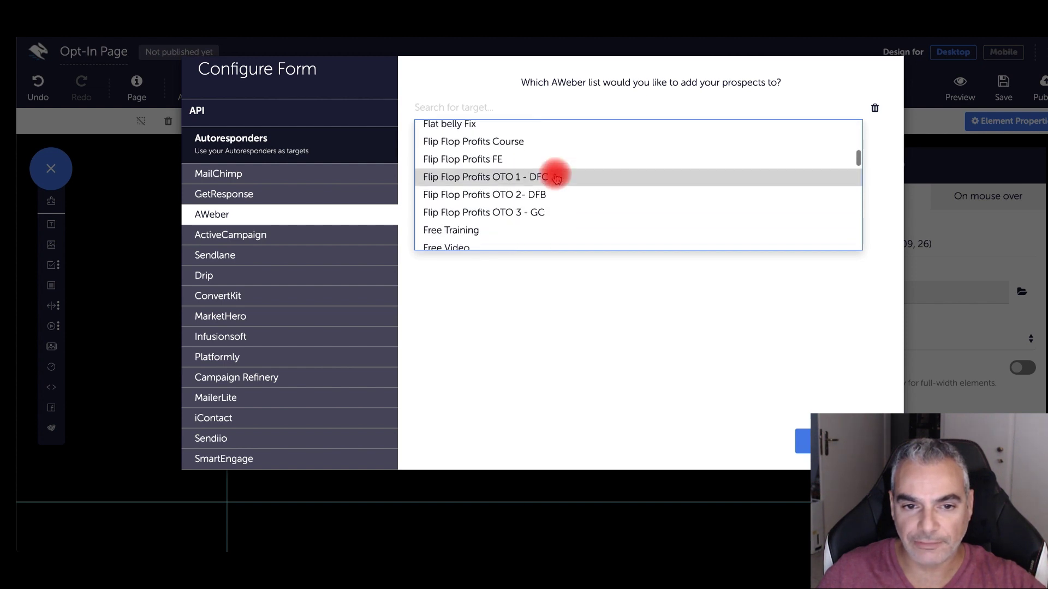
scroll(546, 179, down, 2)
click(492, 182)
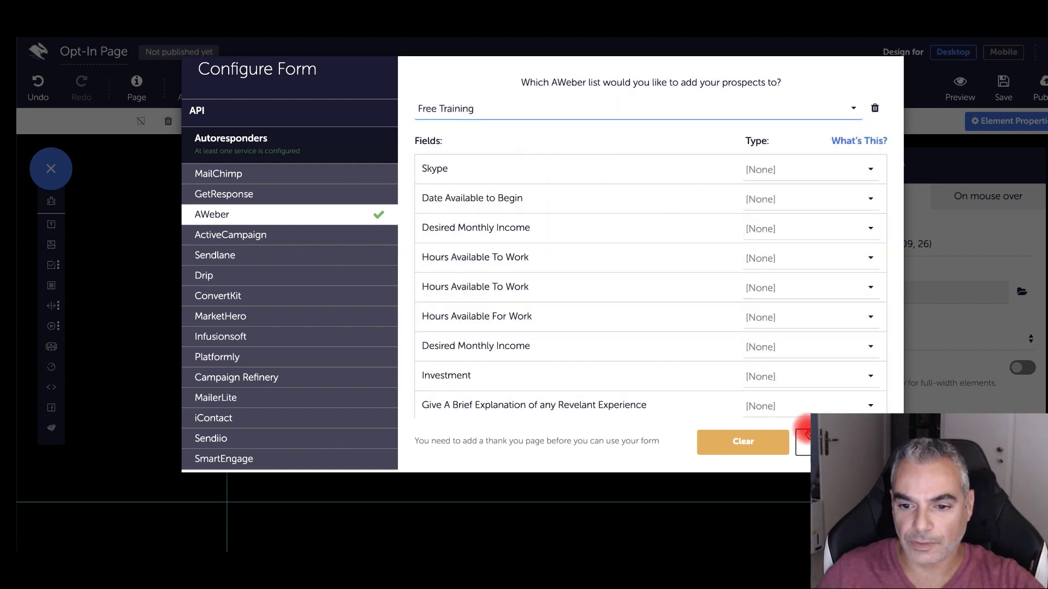
Continue to the thank-you page step and start on the Thank You Page URL field.
click(841, 442)
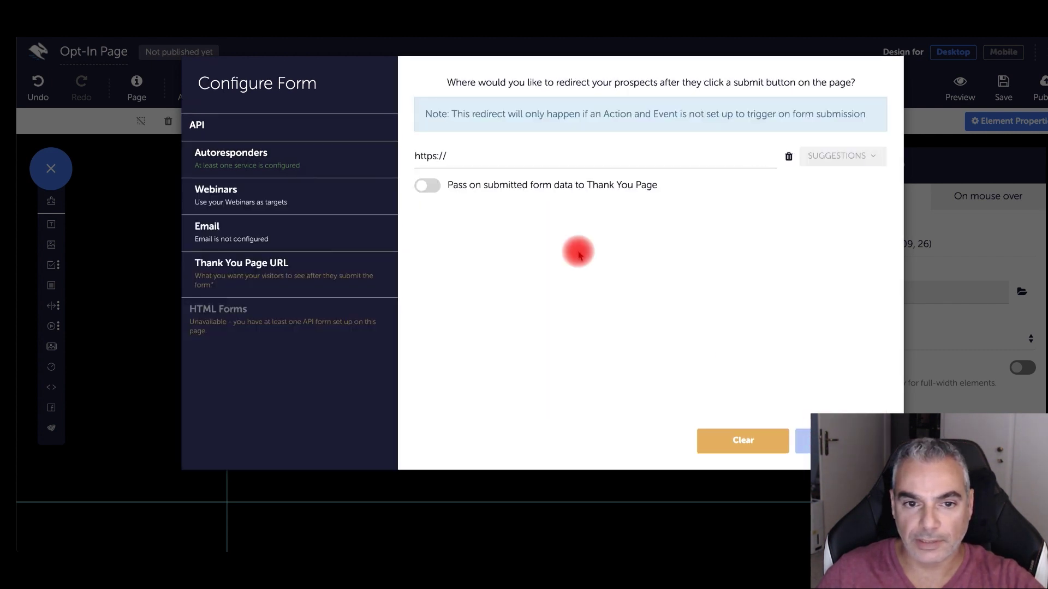
click(612, 158)
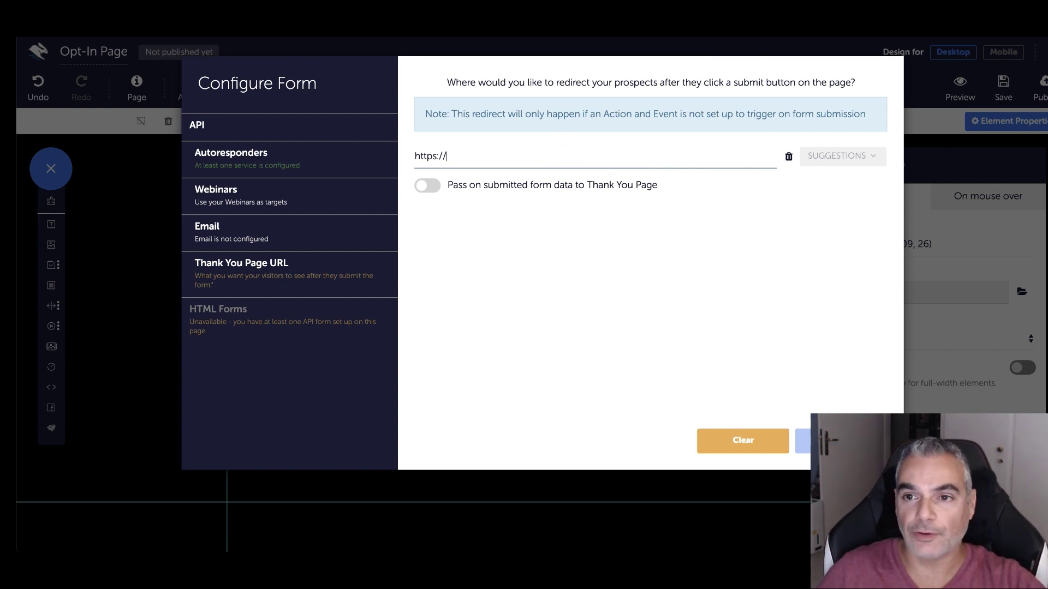
key(ctrl+t)
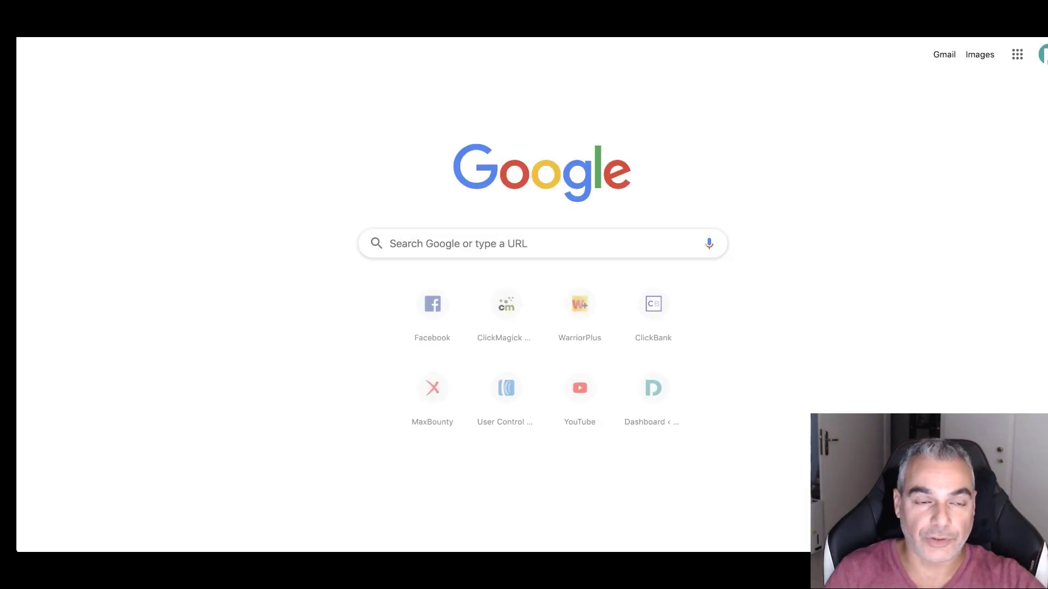
On muncheye.com, open the TraXion launch from Just Launched and follow its JV Page link.
text(munc)
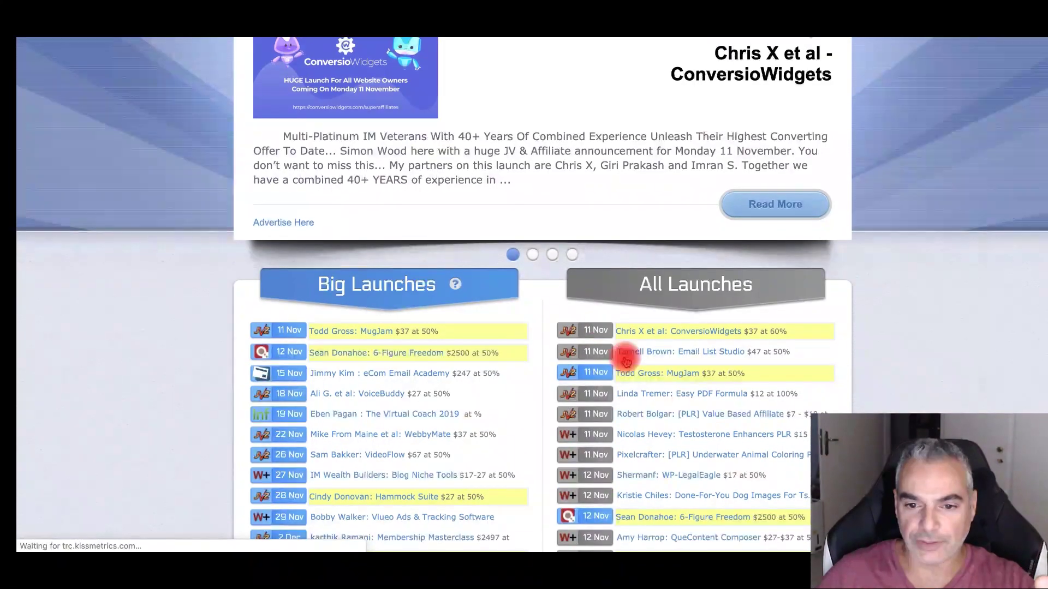
scroll(435, 410, down, 1)
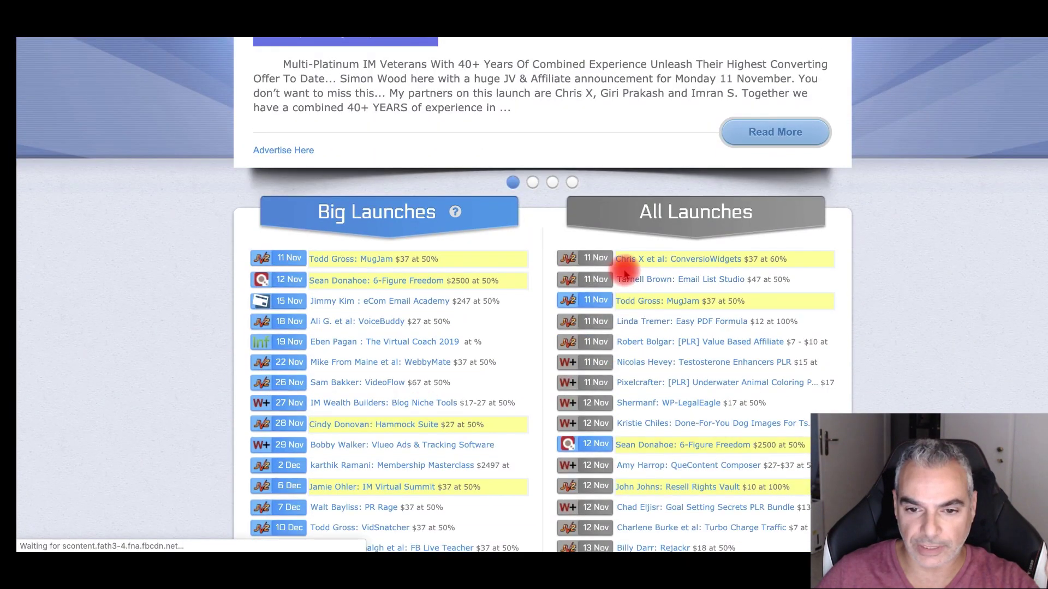
scroll(626, 278, down, 10)
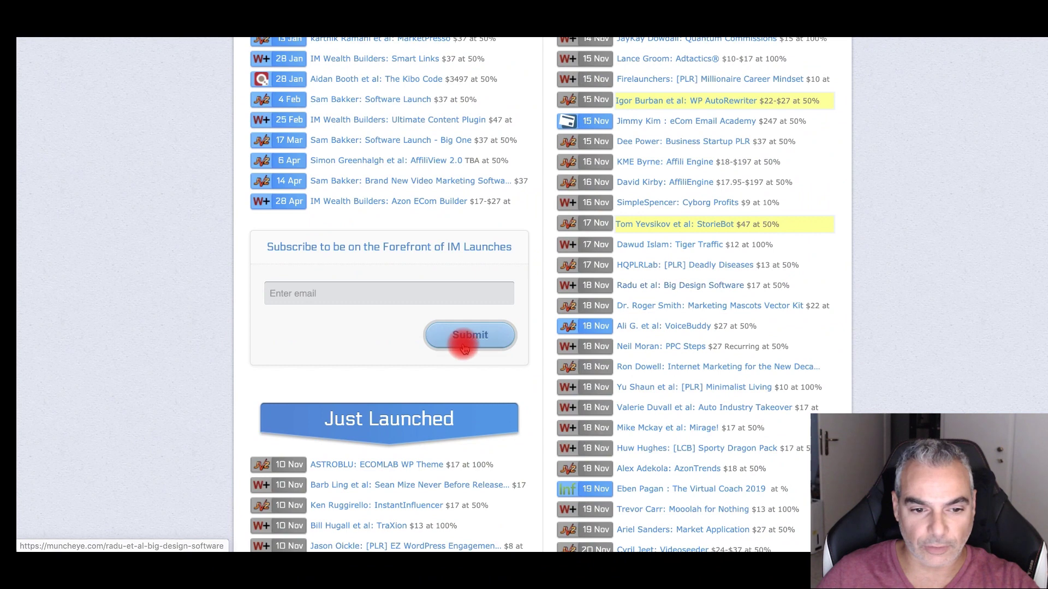
scroll(464, 348, down, 4)
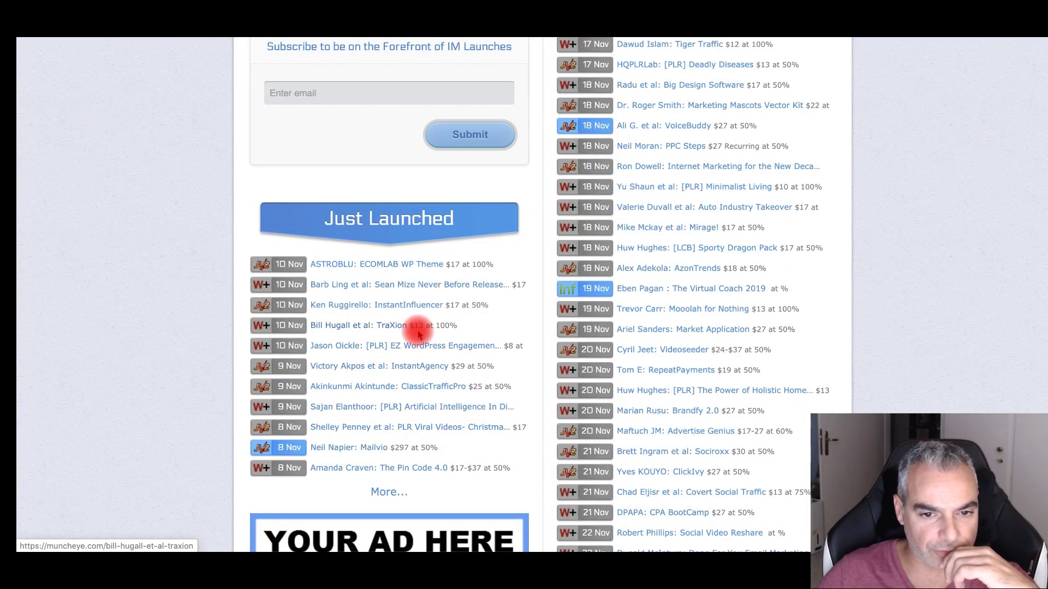
click(355, 330)
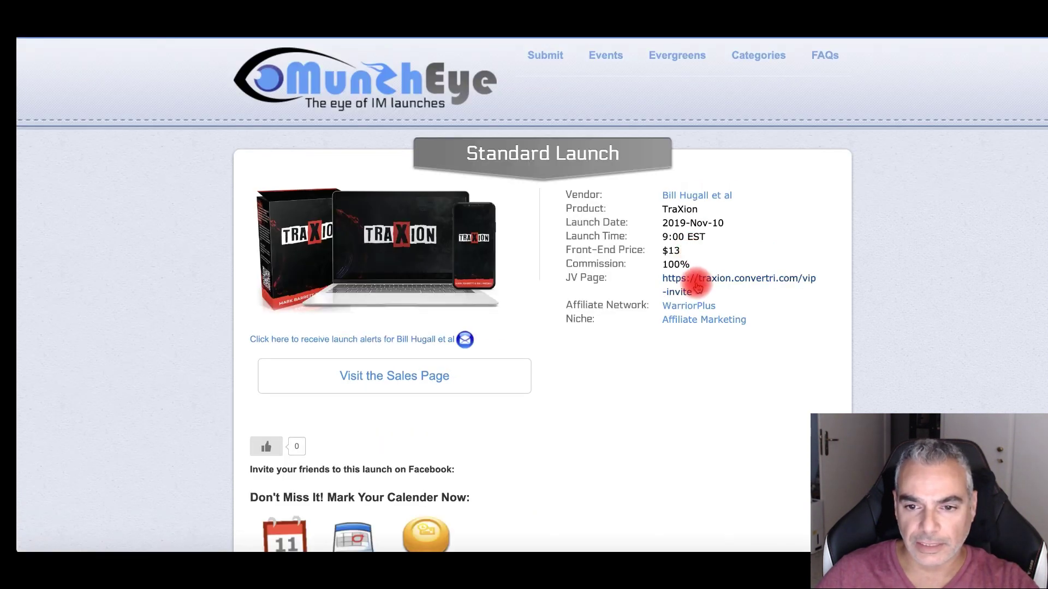
scroll(651, 305, down, 2)
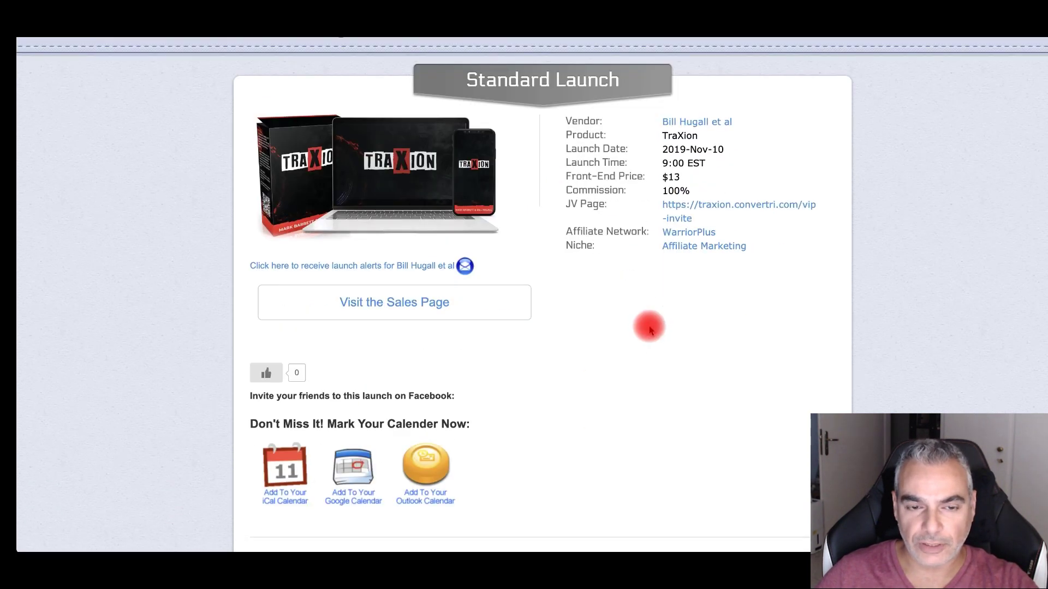
scroll(627, 246, up, 1)
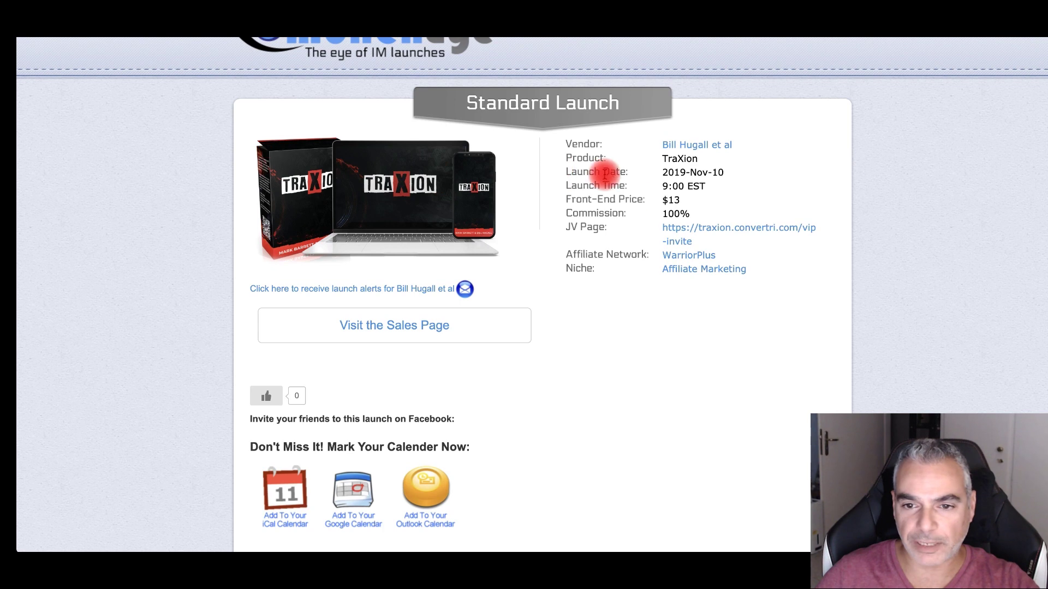
click(684, 232)
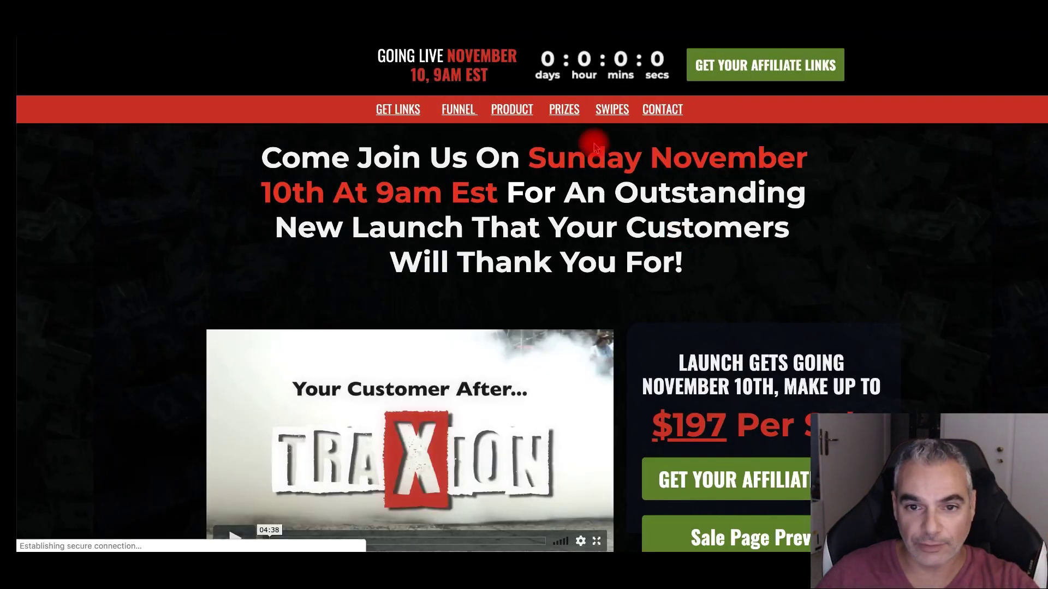
scroll(529, 307, down, 2)
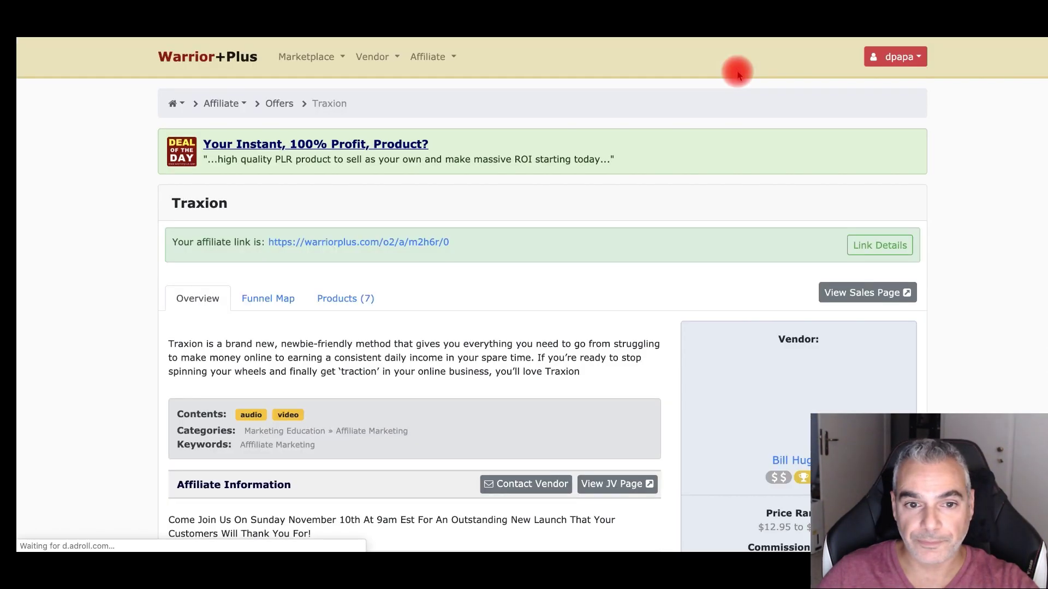
View the Traxion link details, select the affiliate link URL, and close the details.
click(869, 249)
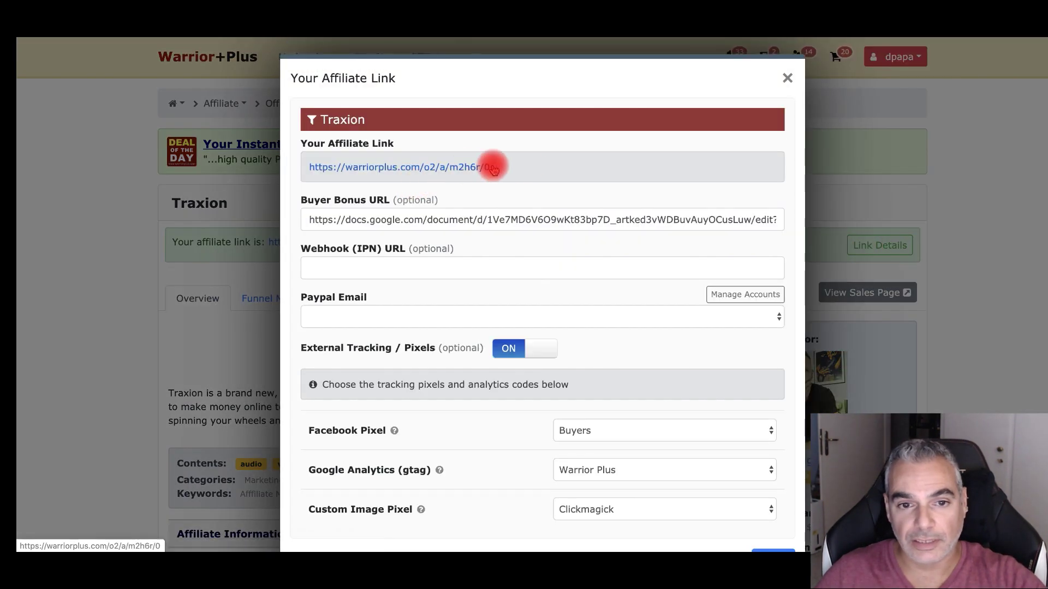
drag(491, 167, 300, 179)
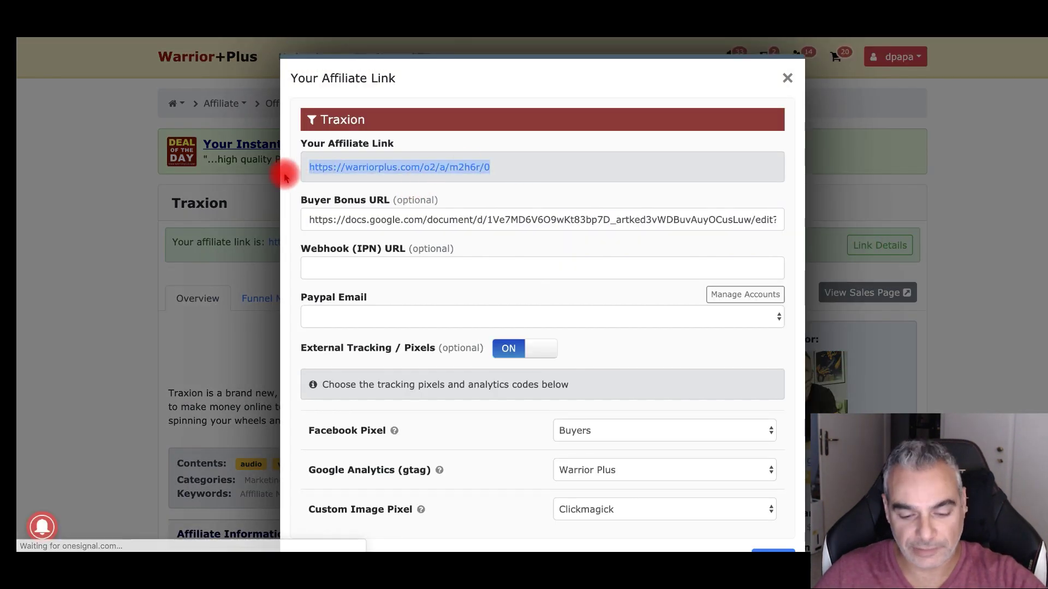
click(784, 81)
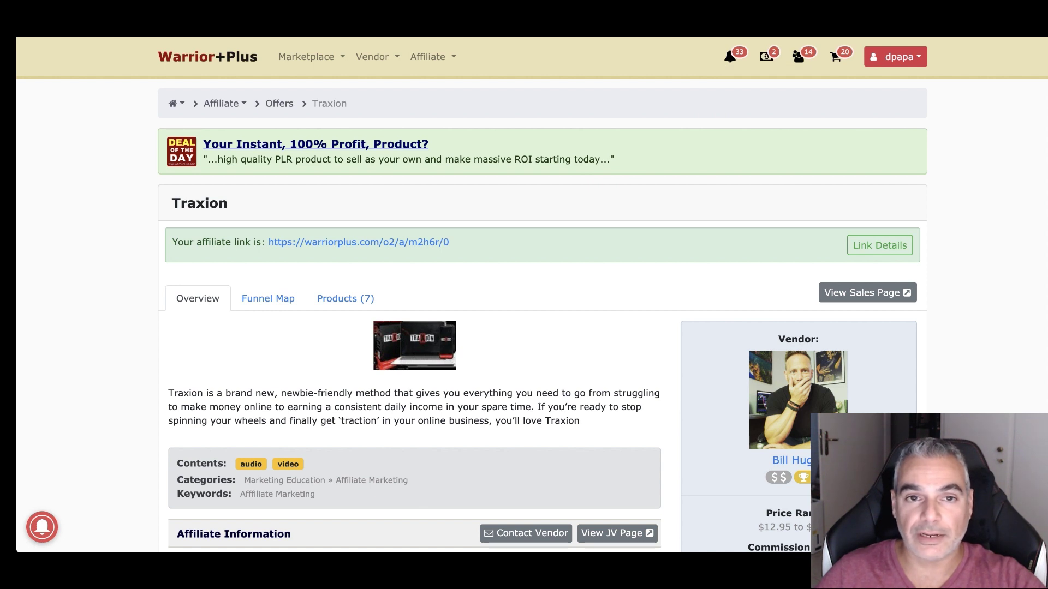
key(super+t)
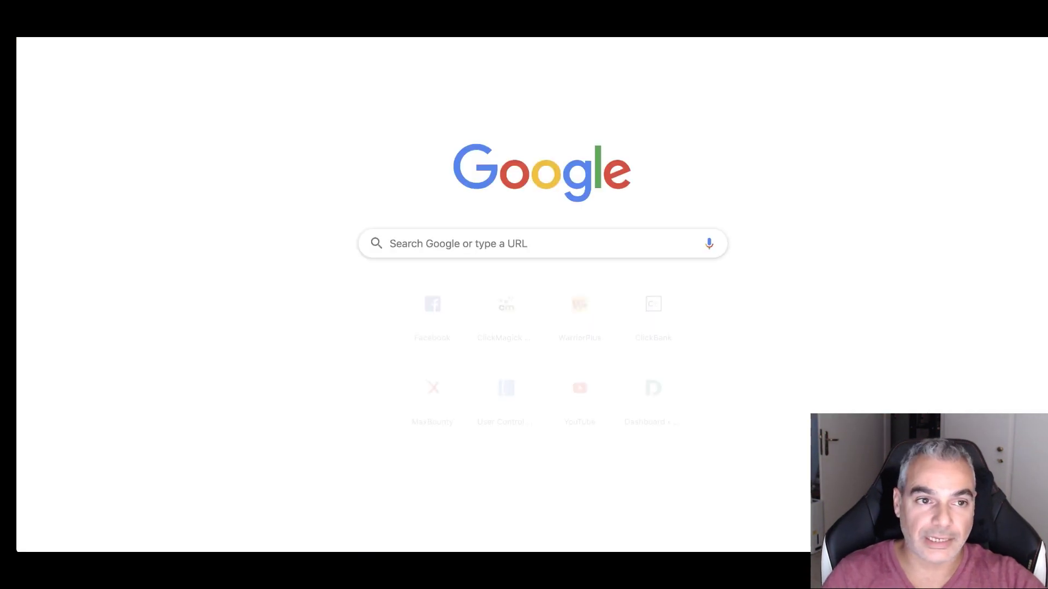
Go to ClickMagick and search the tracking links for 'tra'.
text(clickm)
key(Return)
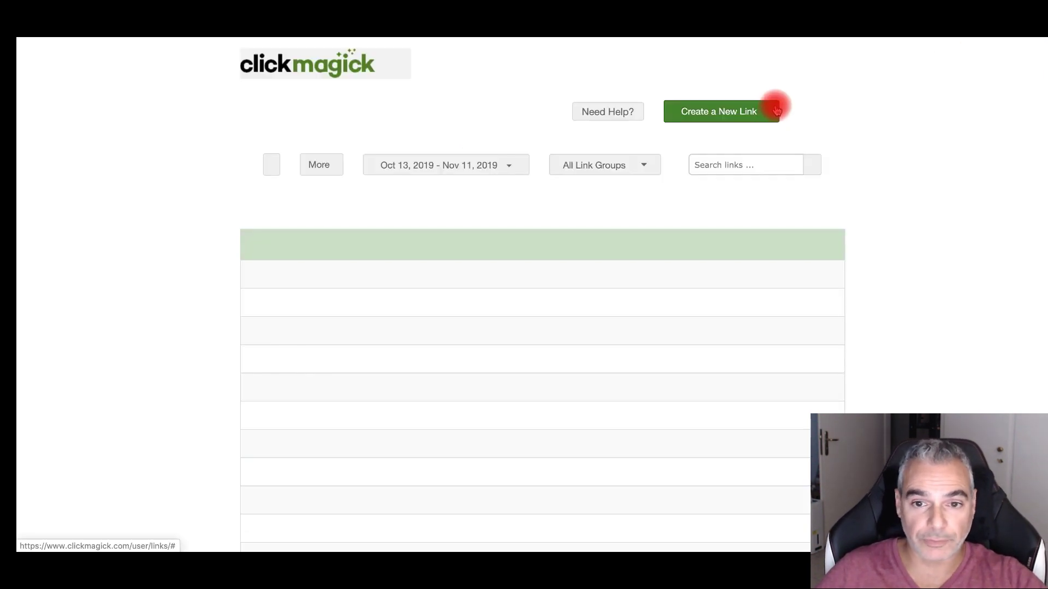
click(753, 164)
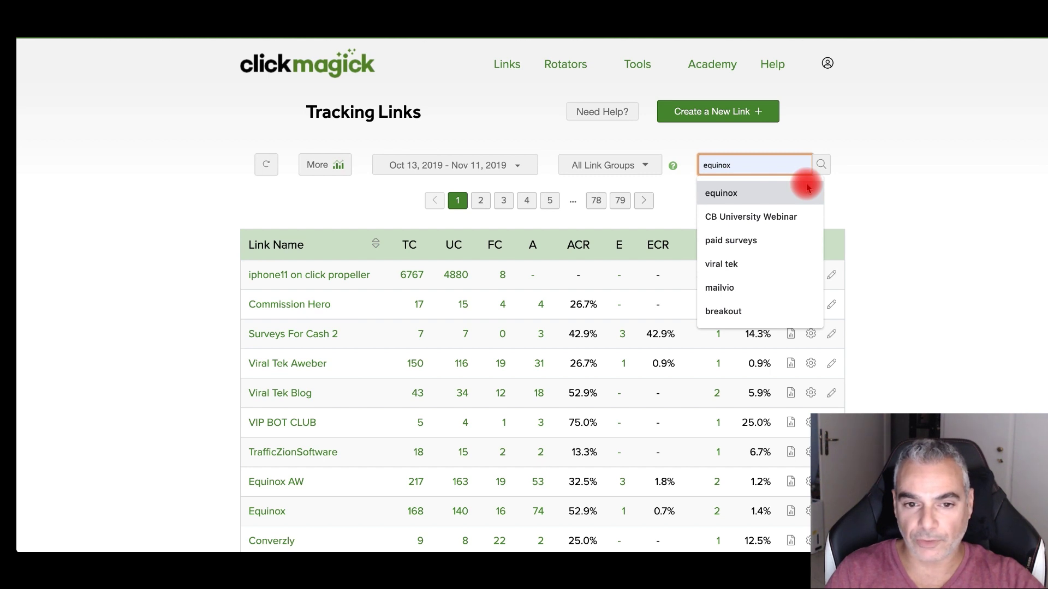
text(traxion)
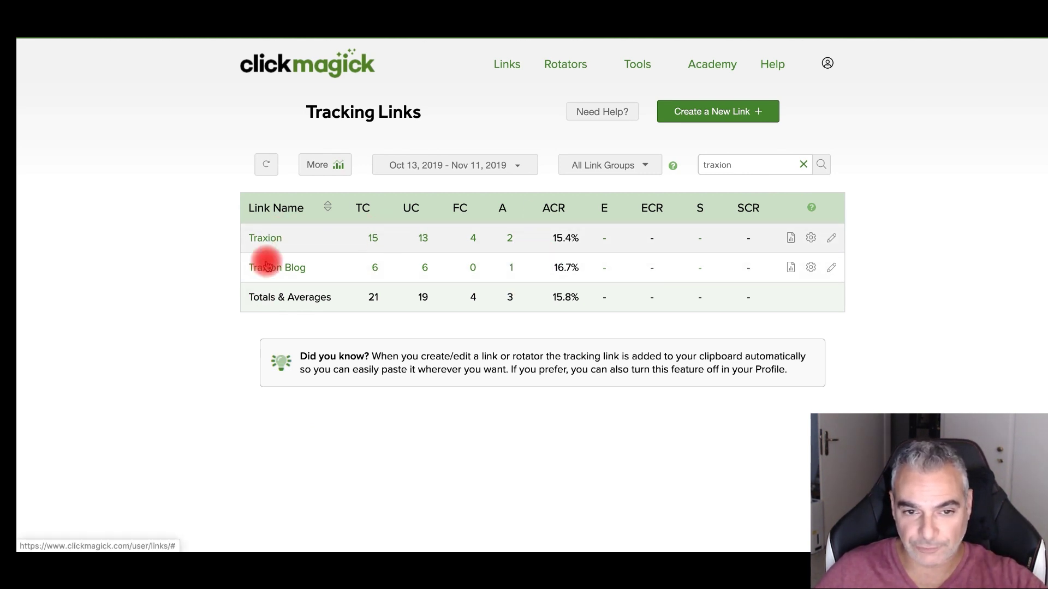
Start a new tracking link with the Traxion soloads affiliate URL as primary URL and ending traxionsolos.
click(726, 118)
click(412, 334)
text(https://warriorplus.com/o2/a/m2h6r/0)
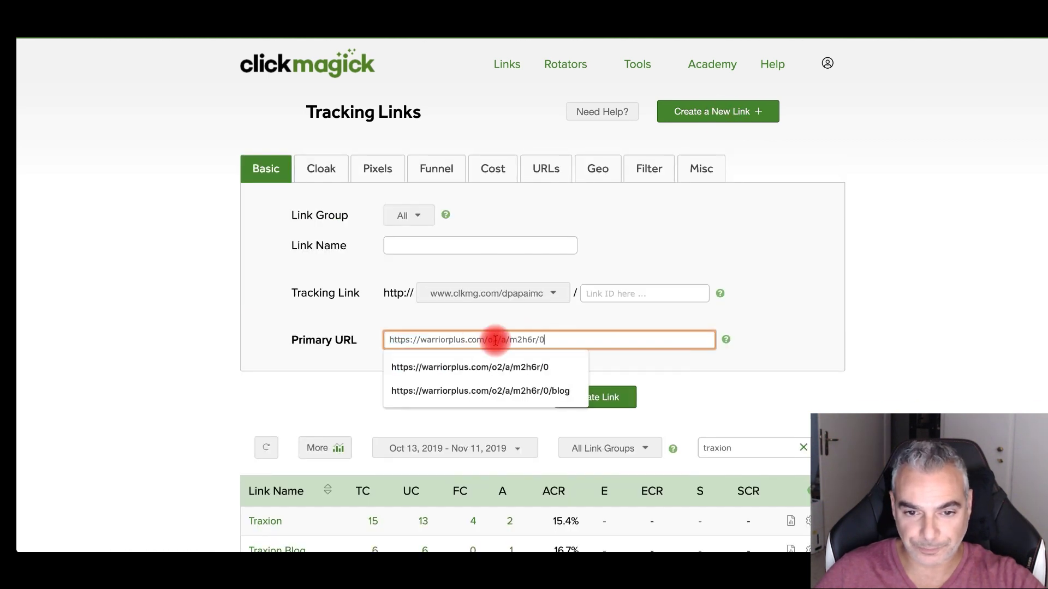
text(/soloads)
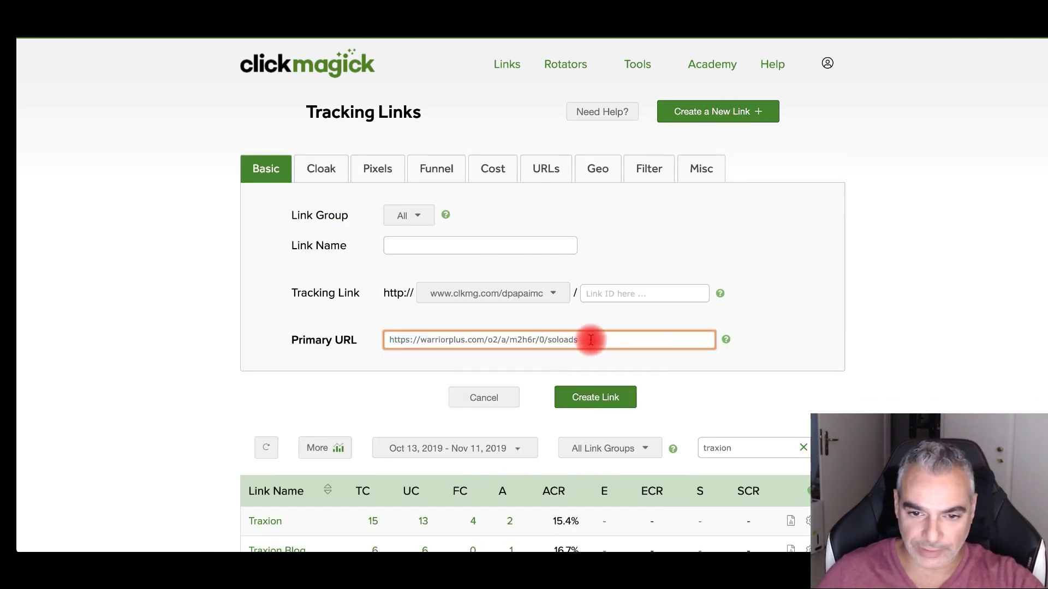
drag(591, 338, 544, 341)
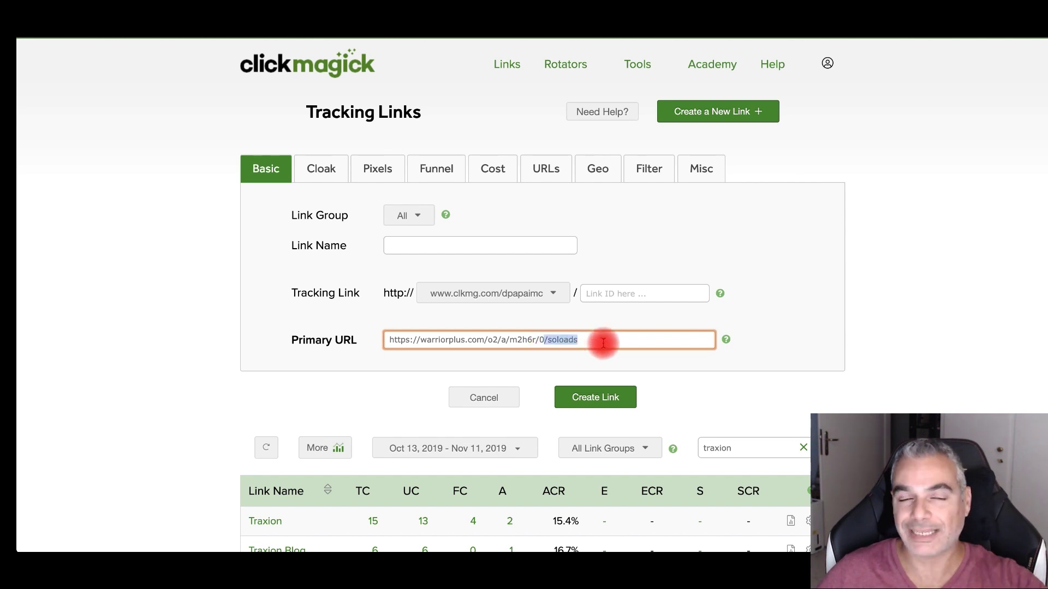
click(642, 295)
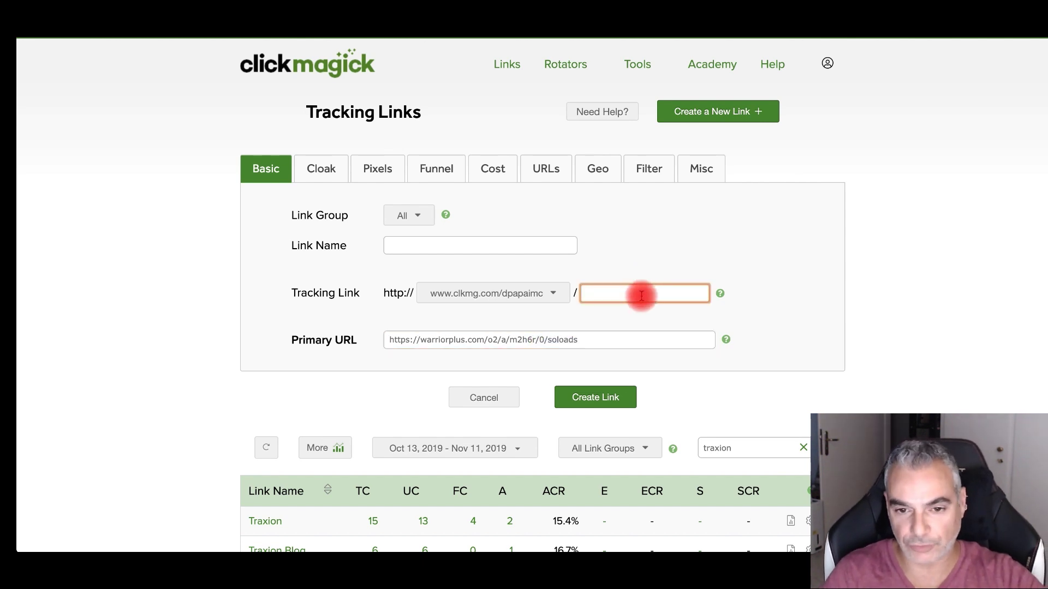
text(trac)
key(BackSpace)
key(BackSpace)
key(BackSpace)
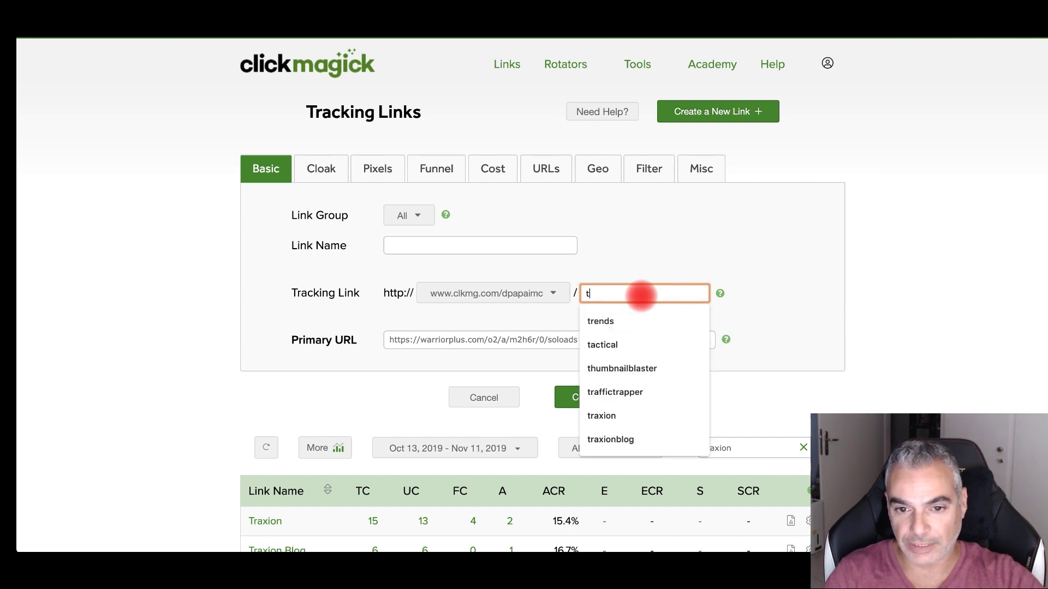
text(raxionsolos)
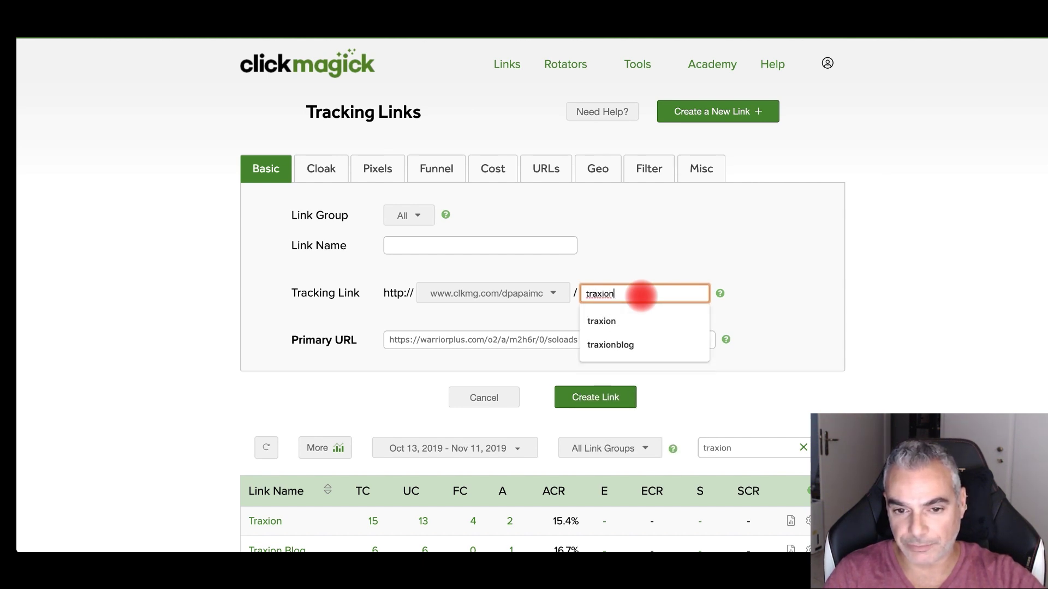
Name the link 'Traxion Solos', create it, and copy its tracking link URL.
click(529, 240)
text(Traxion )
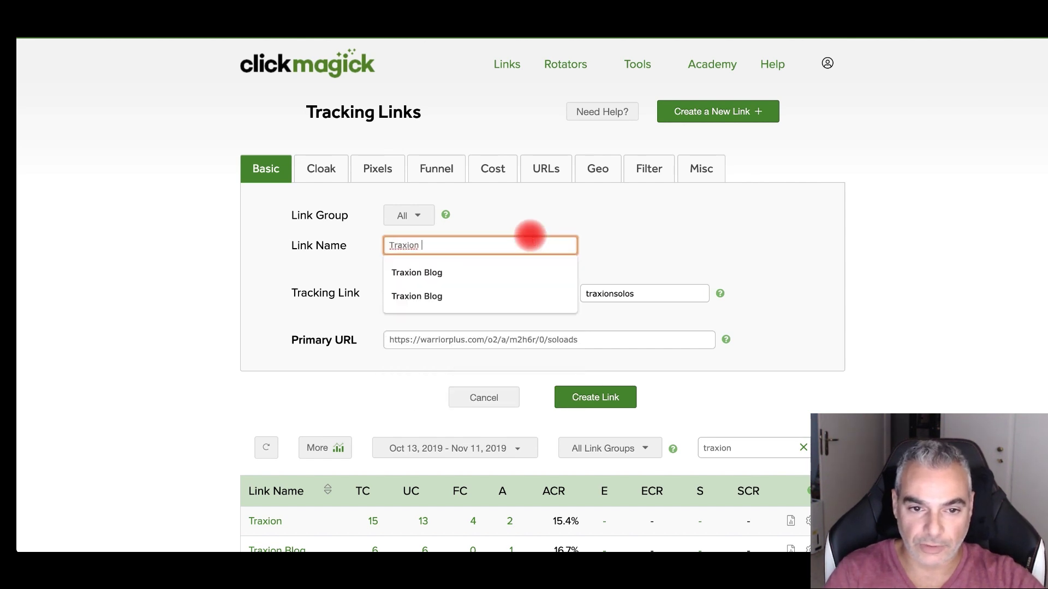
text(Solos)
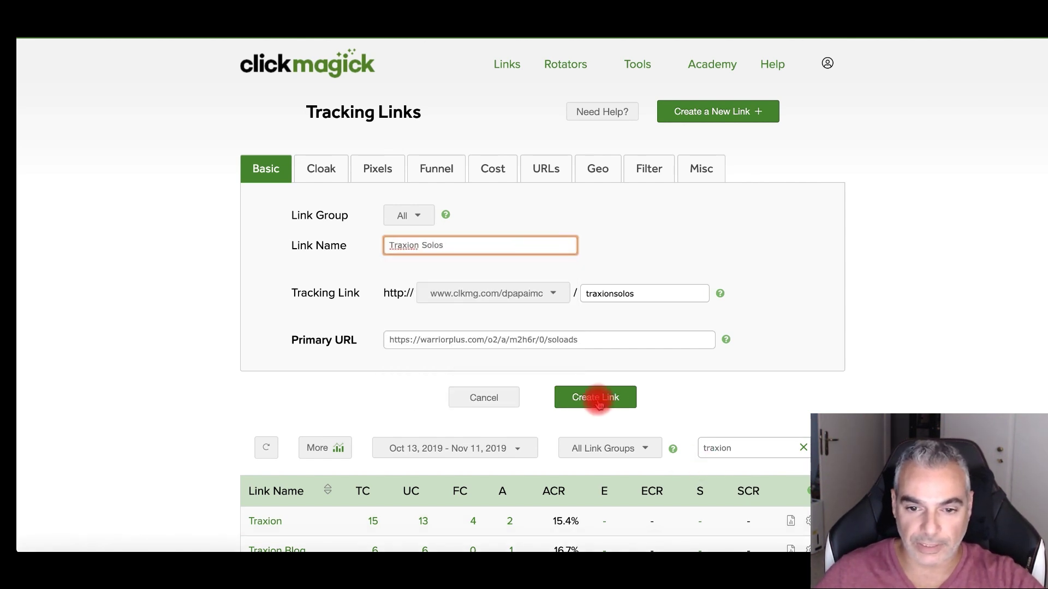
click(598, 404)
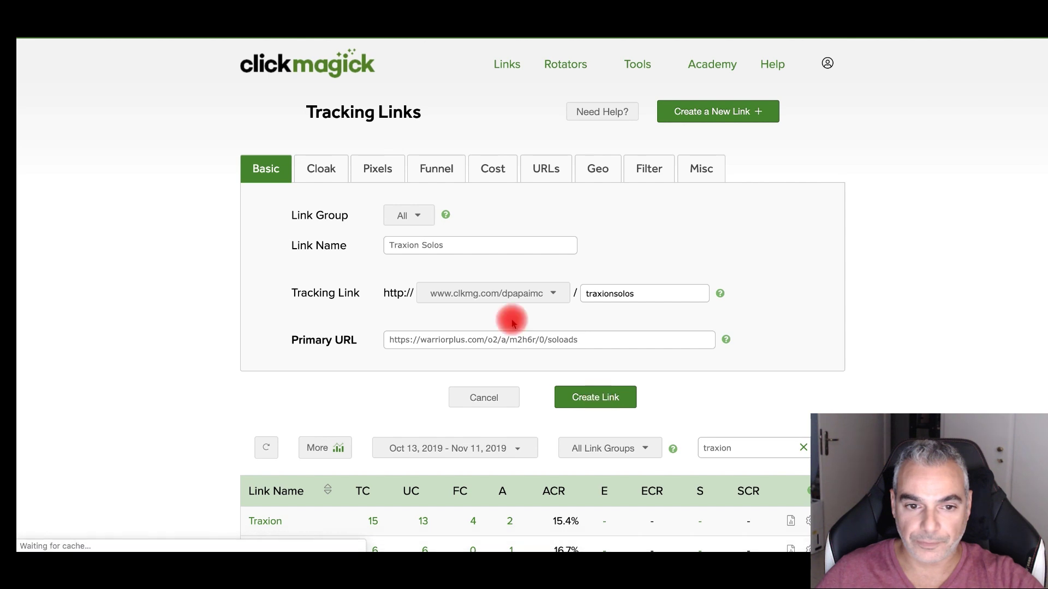
click(271, 238)
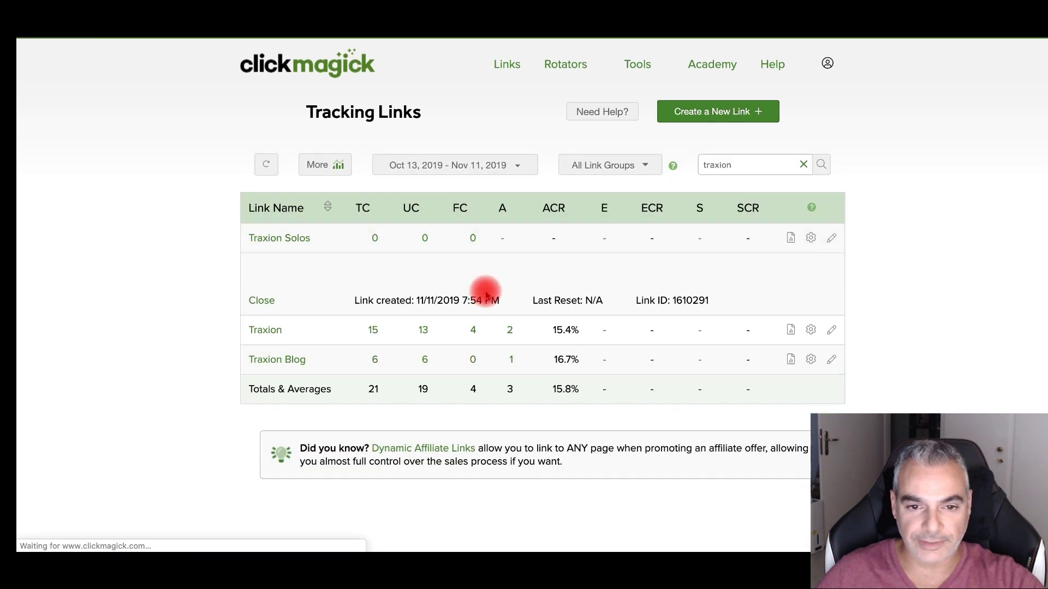
click(508, 344)
key(ctrl+c)
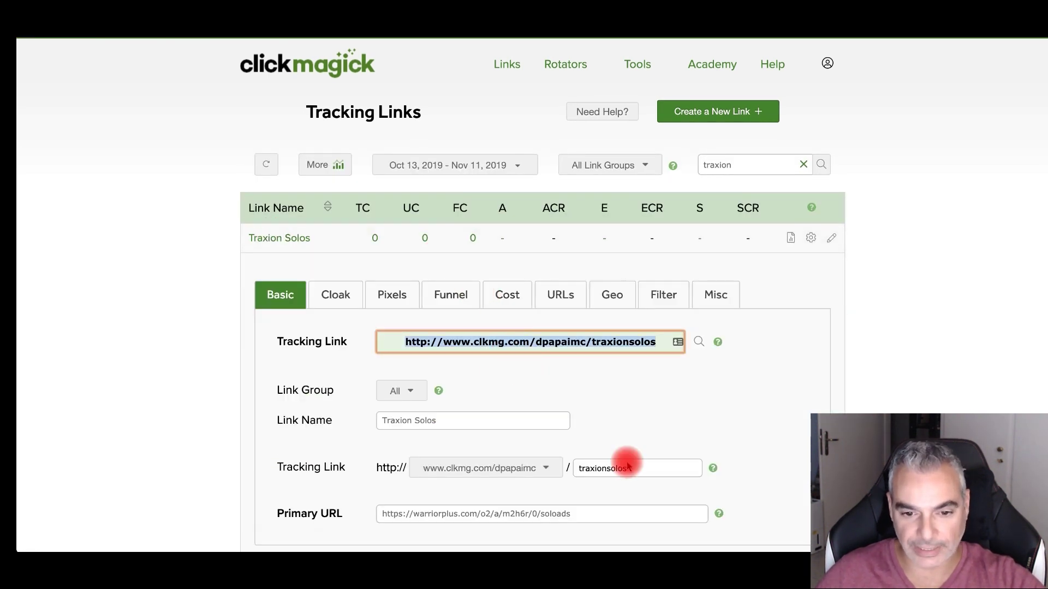
click(575, 515)
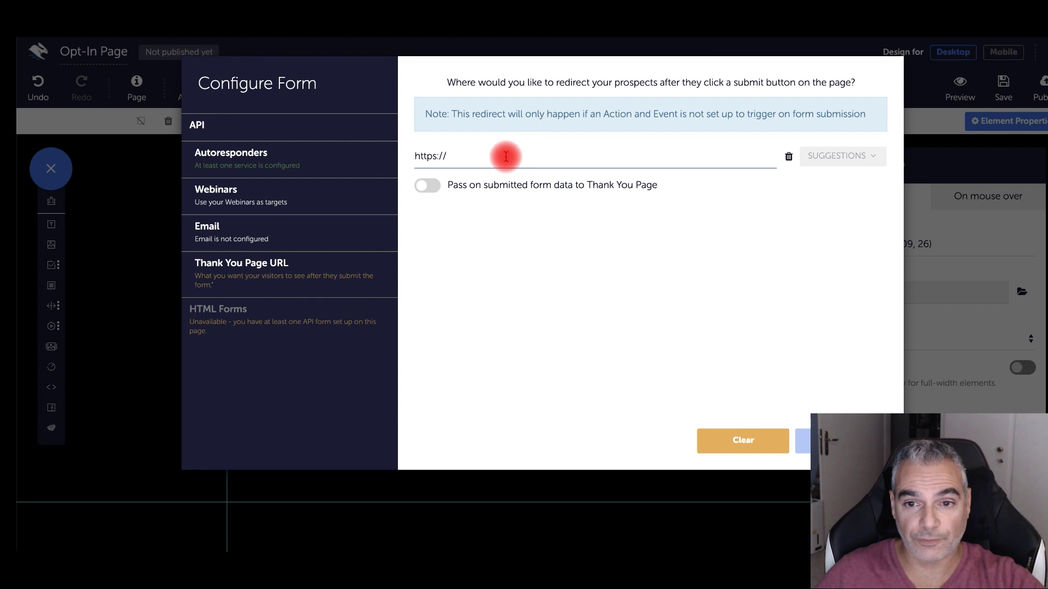
Paste the ClickMagick traxionsolos link as the form's Thank You Page URL.
triple_click(435, 156)
key(ctrl+v)
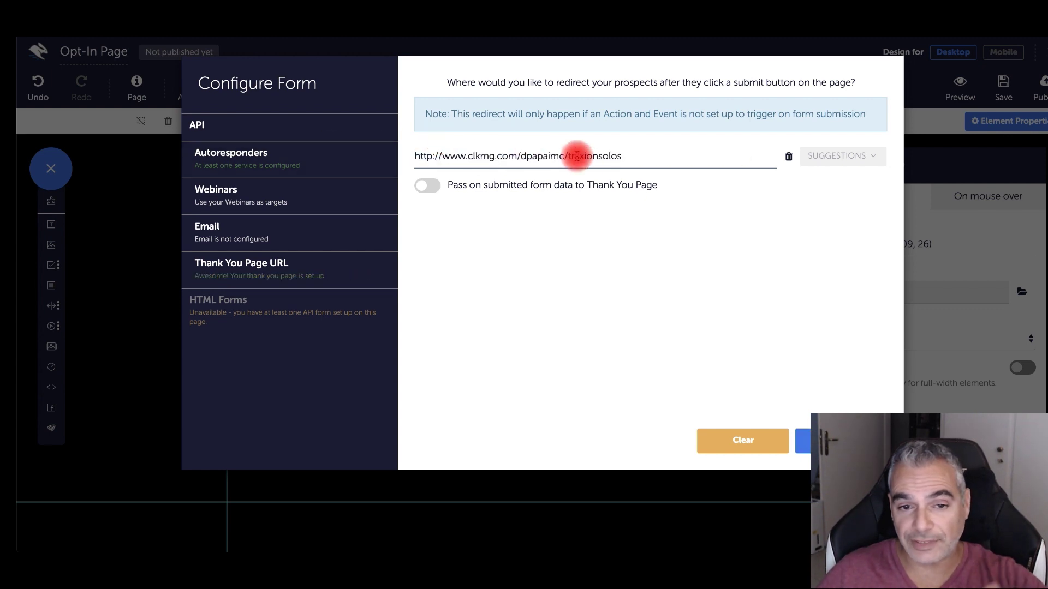
drag(644, 157, 414, 158)
key(Escape)
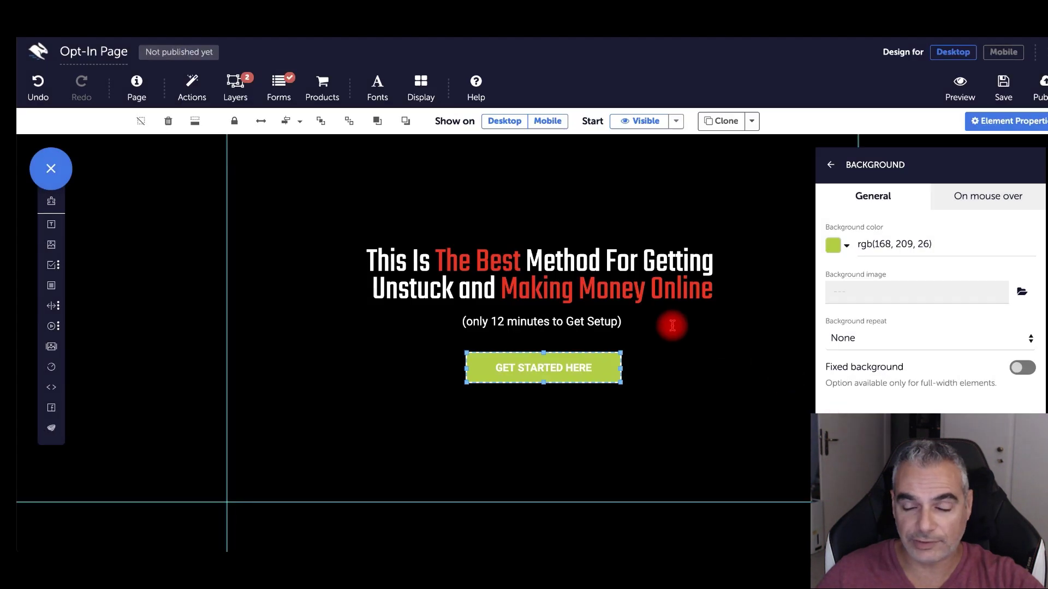
In the mobile layout, delete the DIS PARTURIENT MONTES placeholder heading and its paragraph.
click(1004, 52)
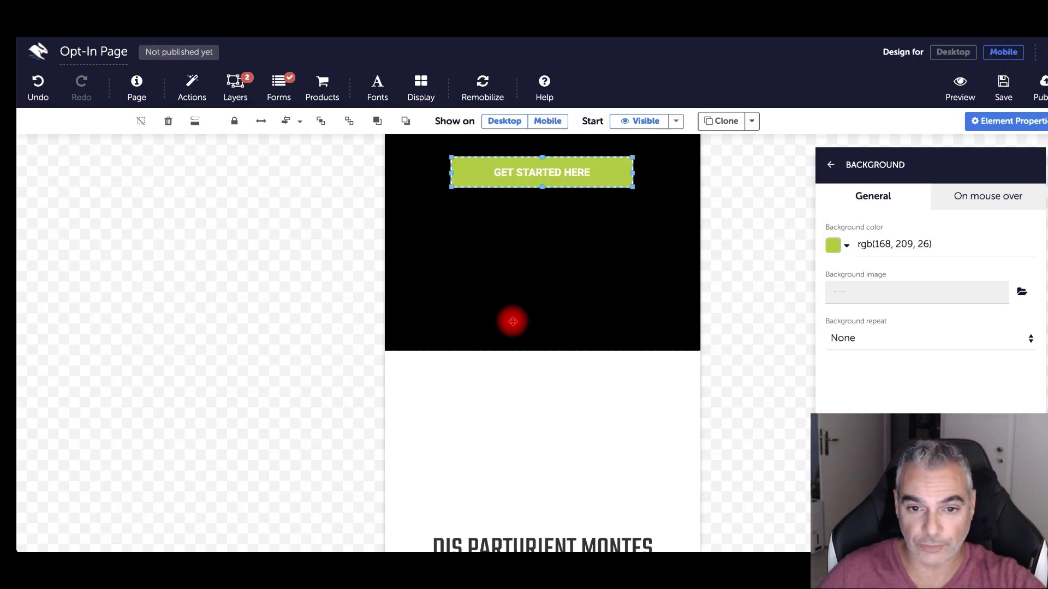
scroll(519, 306, down, 3)
click(517, 405)
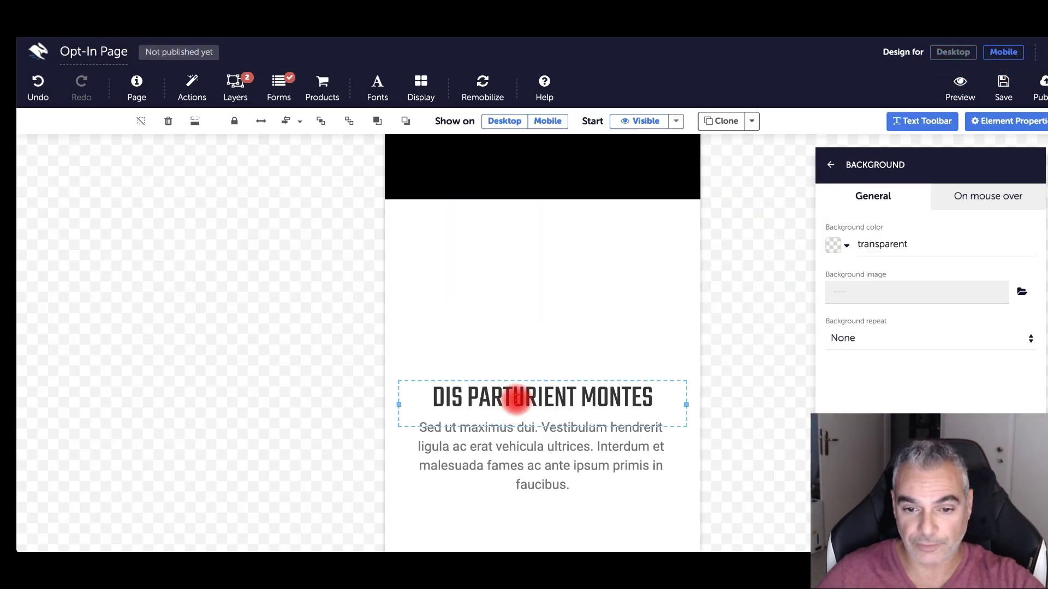
key(Delete)
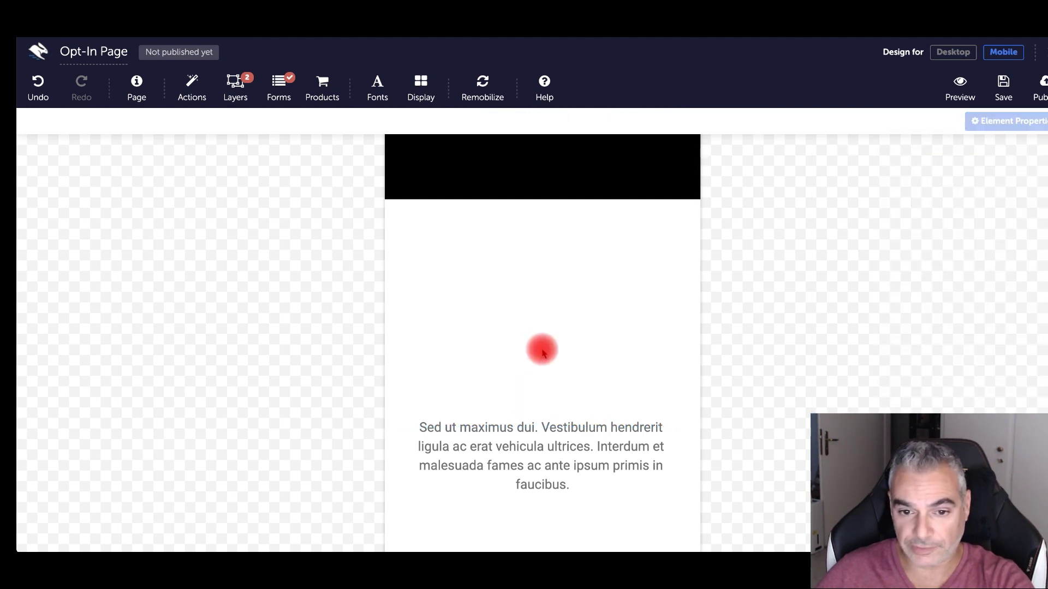
click(531, 428)
key(Delete)
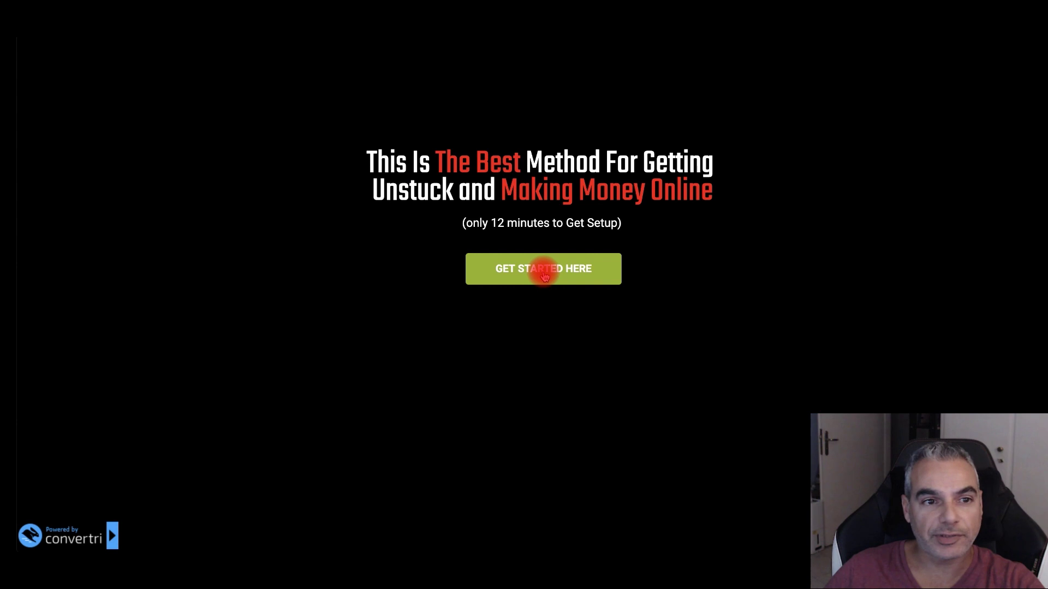
Submit a test sign-up with saved contact details on the live page, then load Udimi.
click(544, 275)
click(480, 193)
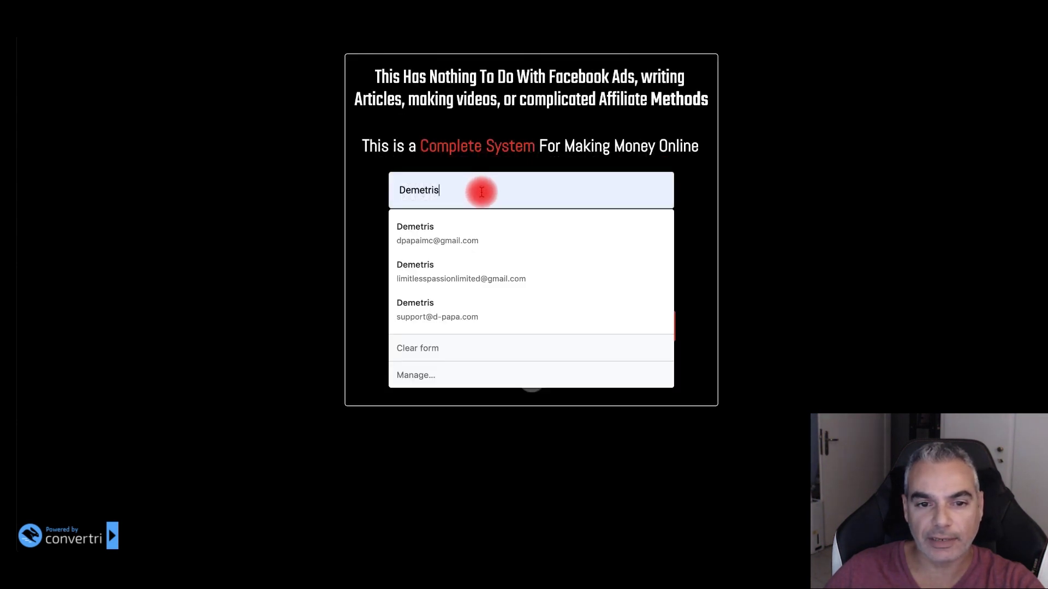
click(437, 233)
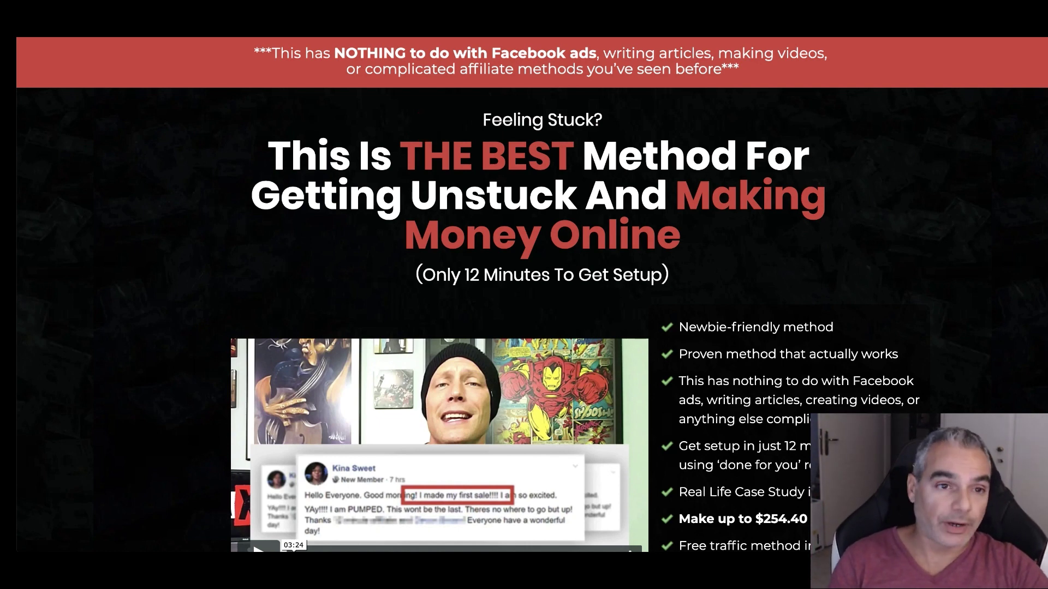
text(udi)
key(Return)
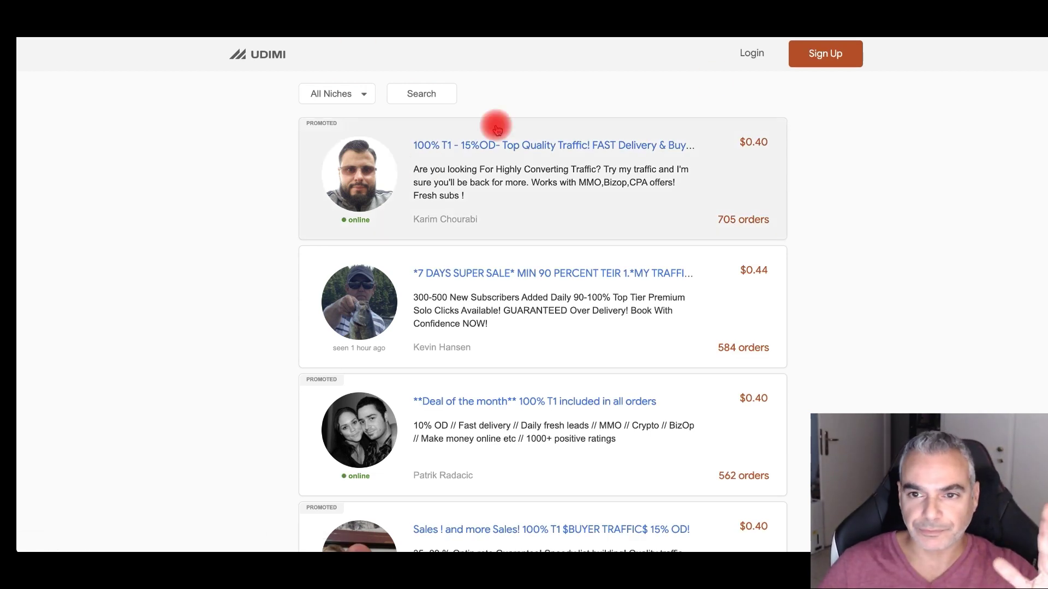
Log into Udimi with the saved password and browse Find Sellers' solo ad sellers.
click(752, 53)
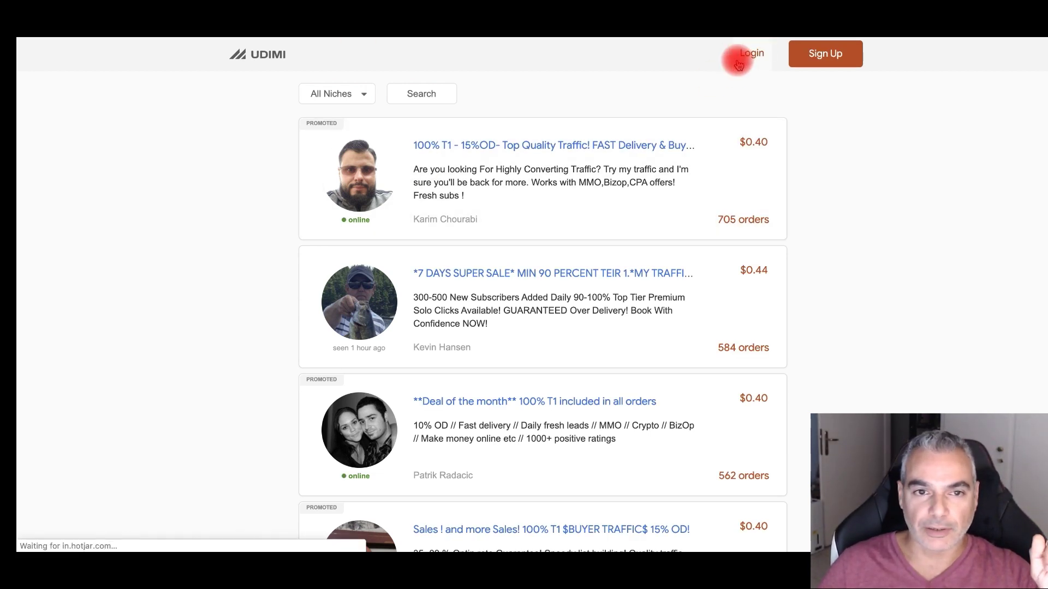
click(624, 204)
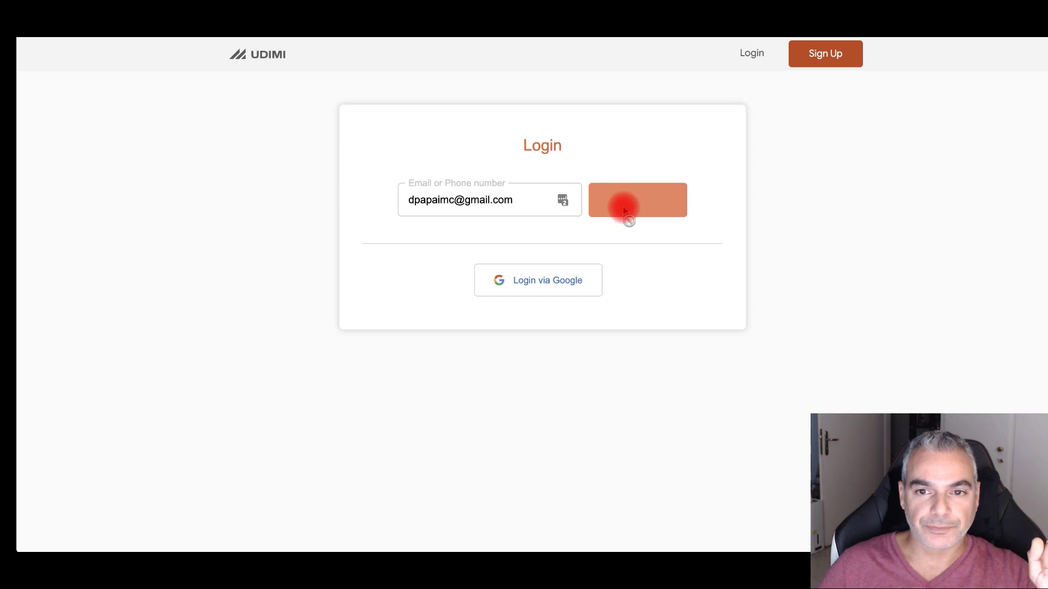
key(Return)
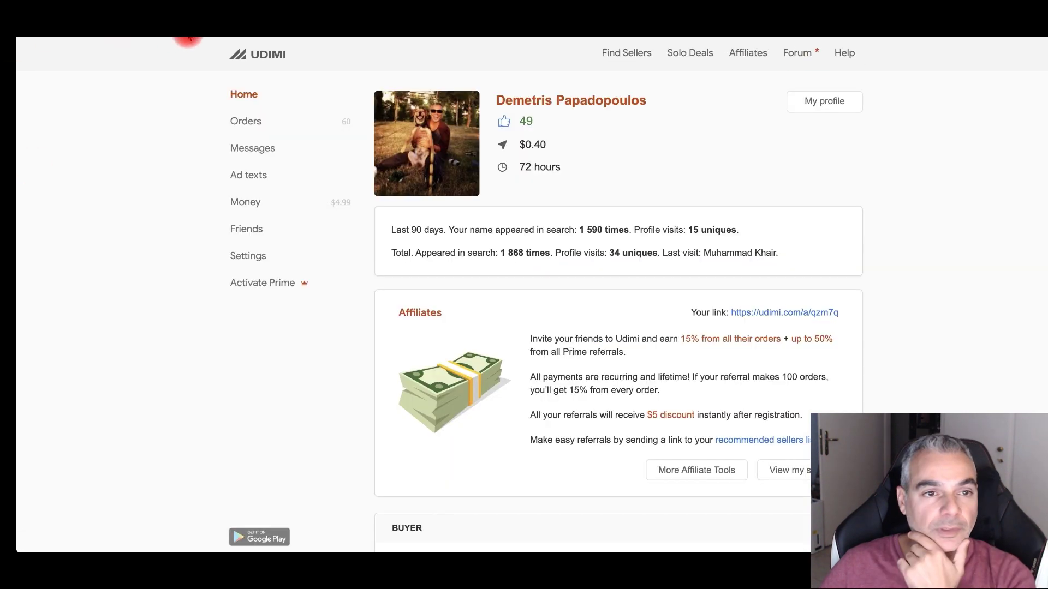
click(627, 60)
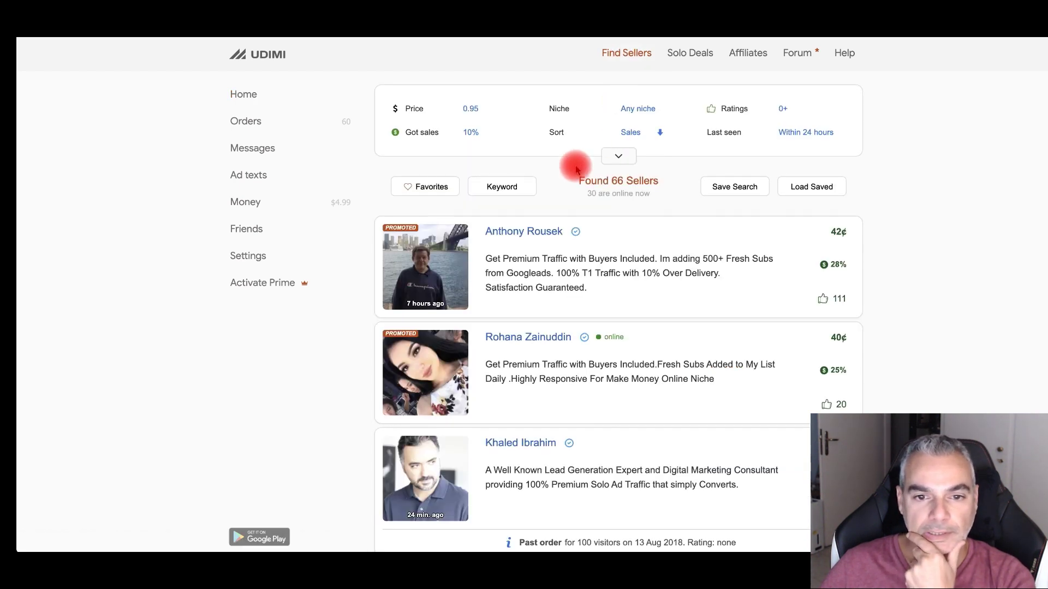
scroll(576, 170, down, 1)
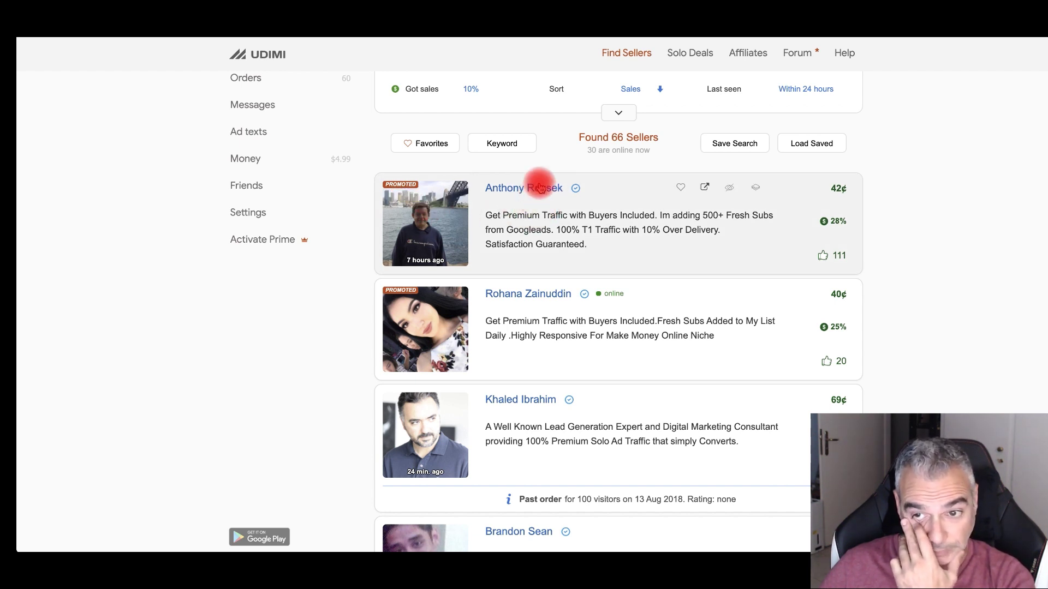
On the top seller's order page, add the prime top-tier traffic filter and reduce the visitor count.
click(538, 190)
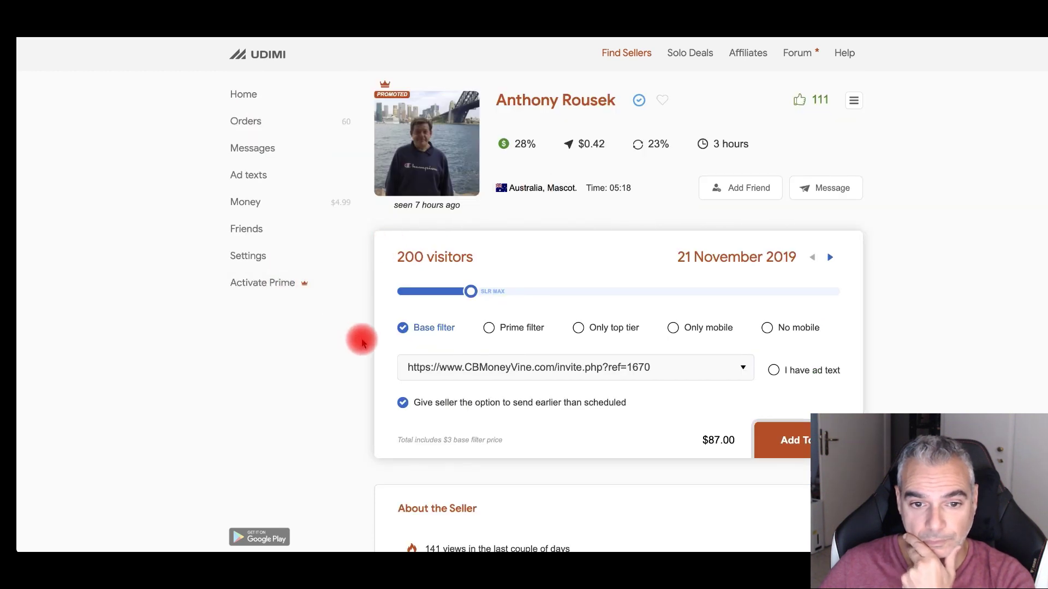
click(489, 327)
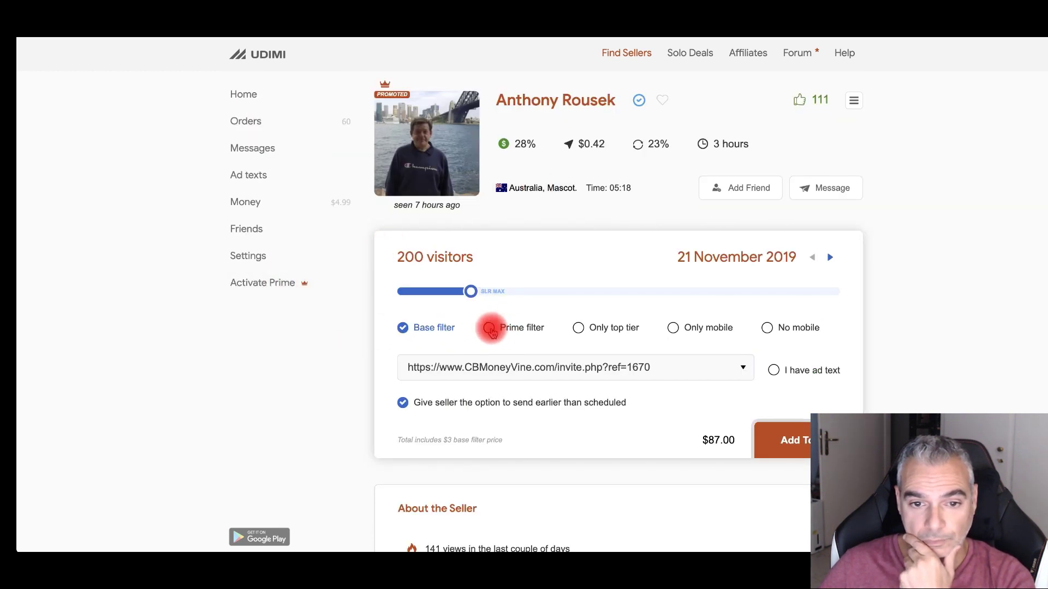
click(613, 332)
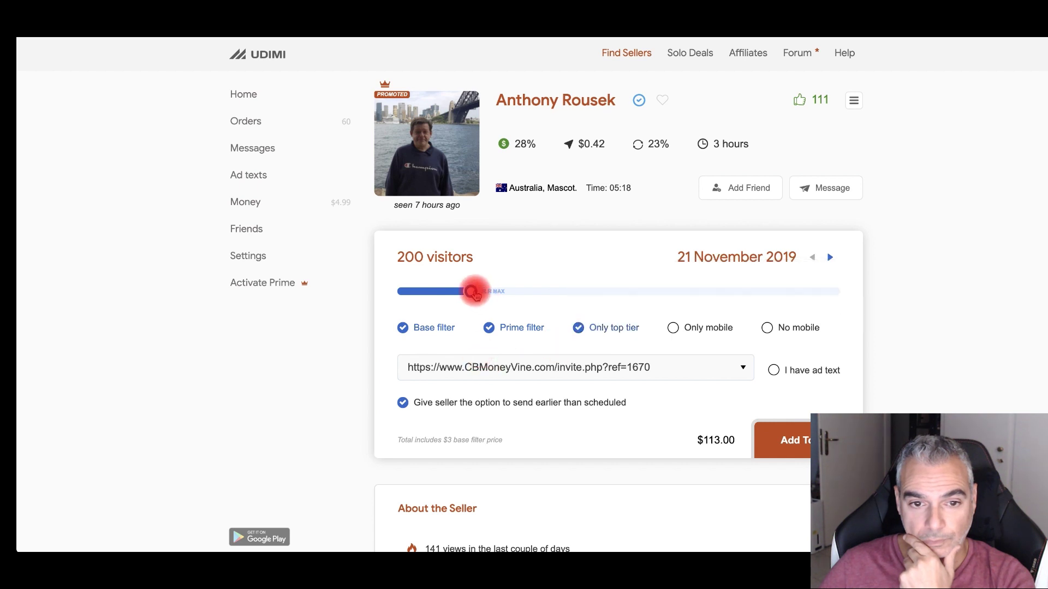
drag(475, 295, 448, 295)
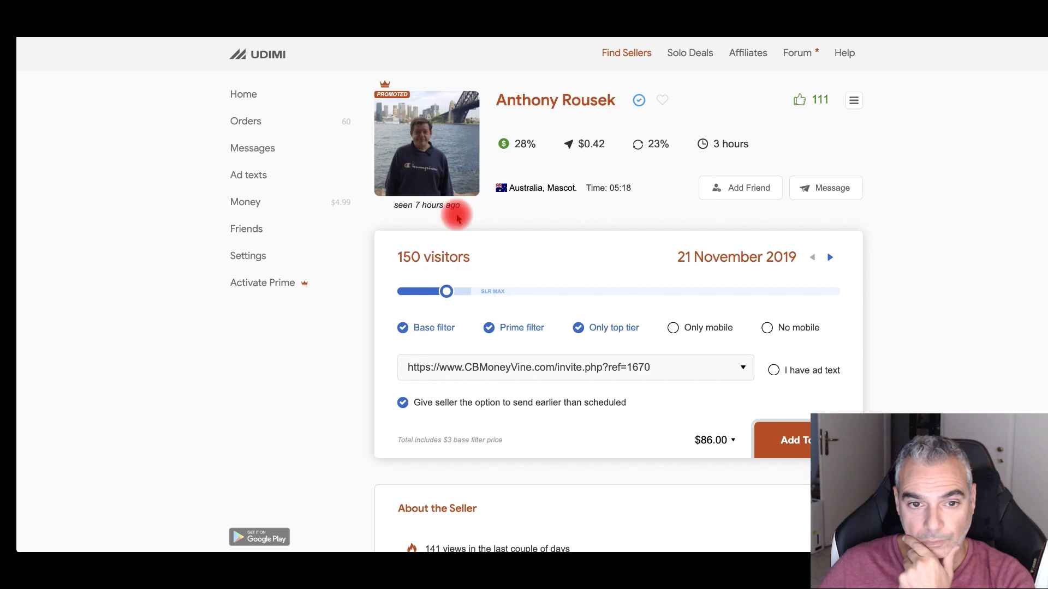
Review the seller's buyer ratings, then open the profile of the seller with 1341 ratings.
scroll(628, 169, down, 7)
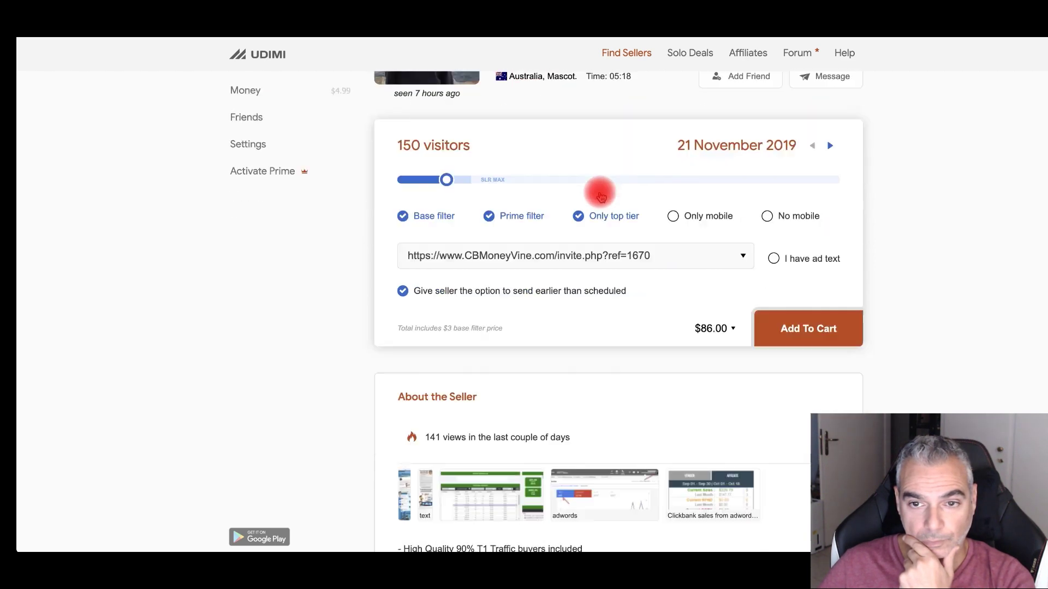
scroll(588, 234, down, 15)
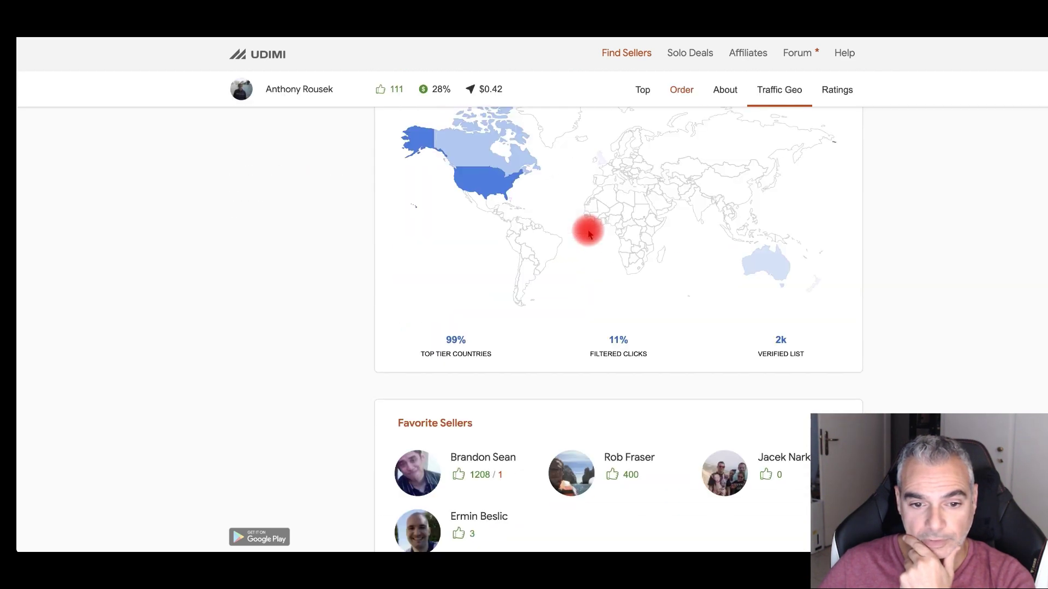
scroll(588, 235, down, 1)
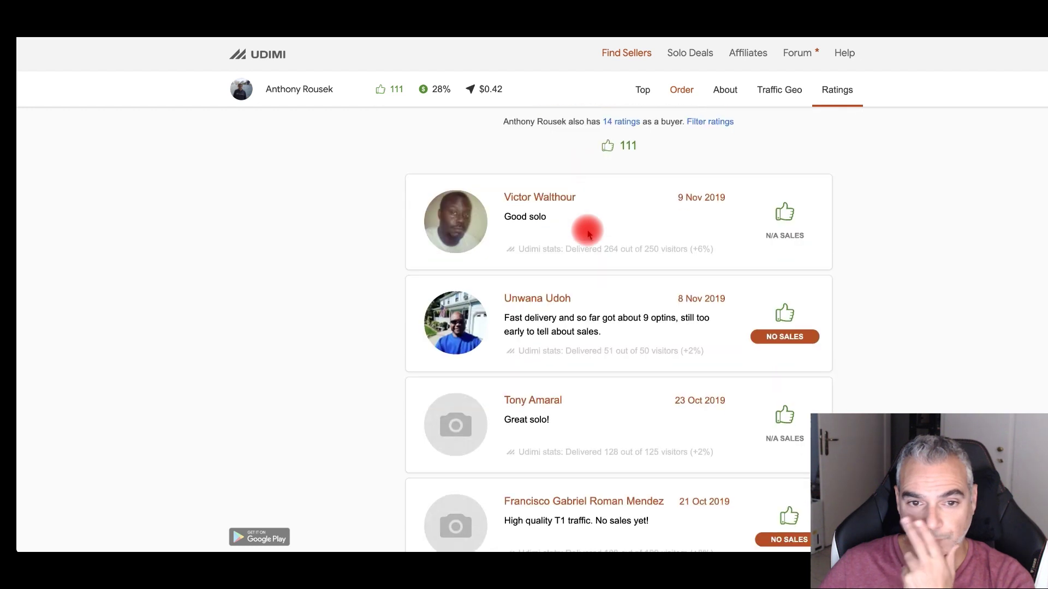
scroll(588, 234, down, 2)
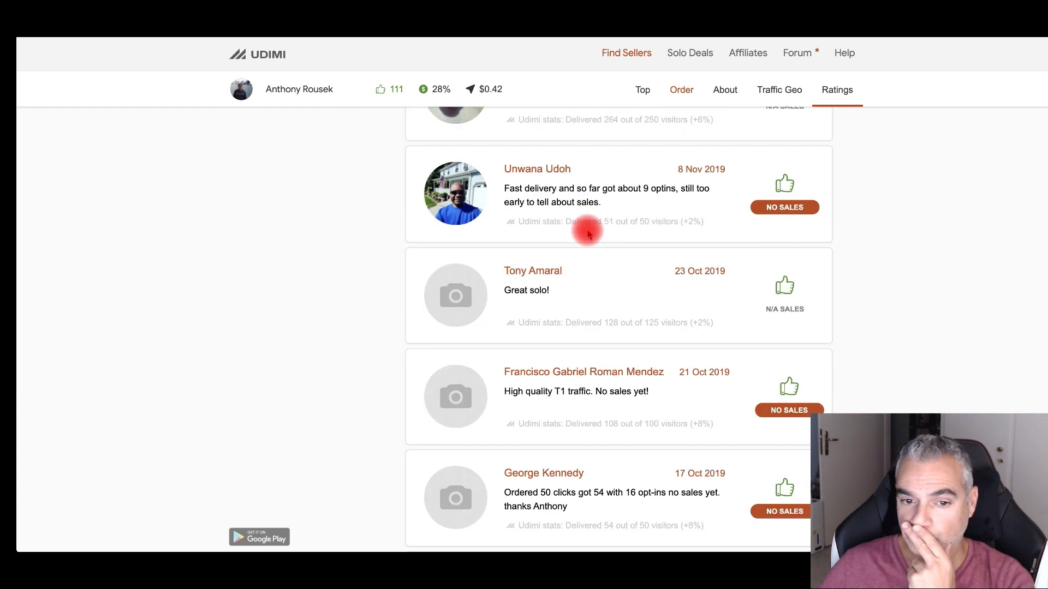
scroll(588, 234, down, 2)
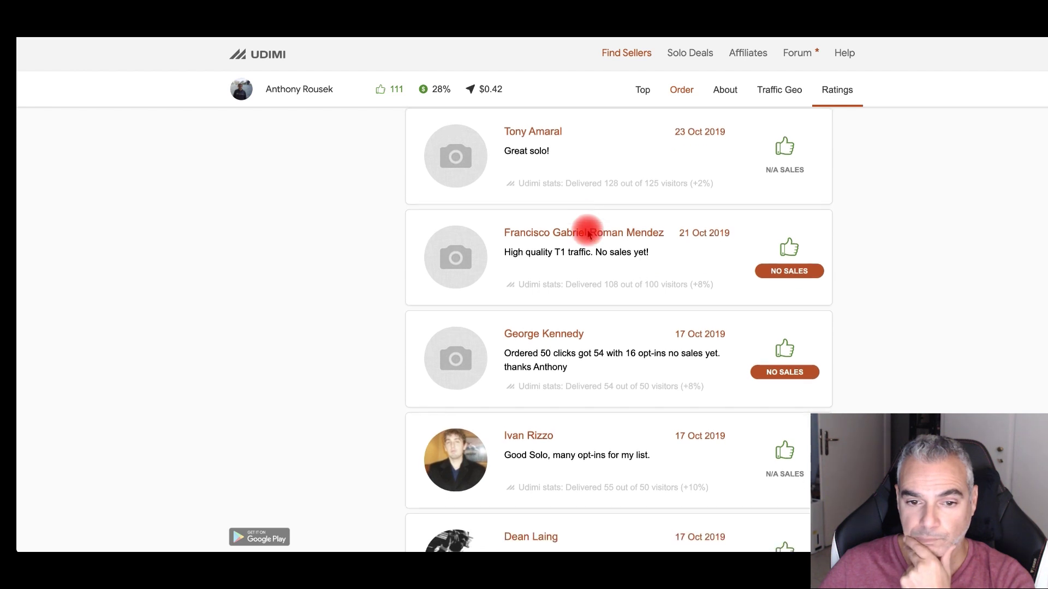
scroll(588, 235, down, 5)
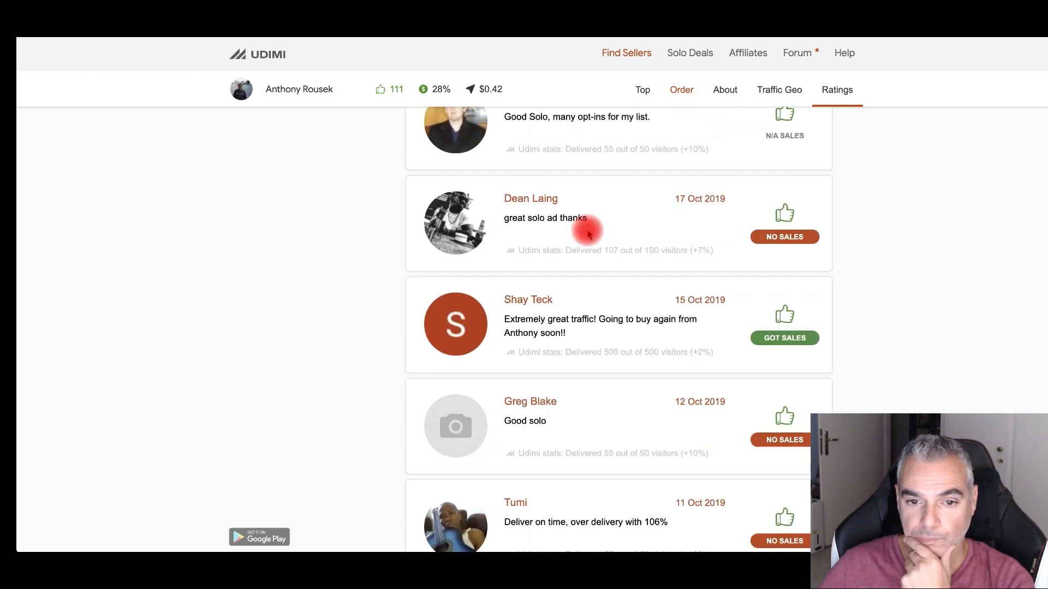
scroll(588, 234, down, 3)
scroll(588, 235, down, 3)
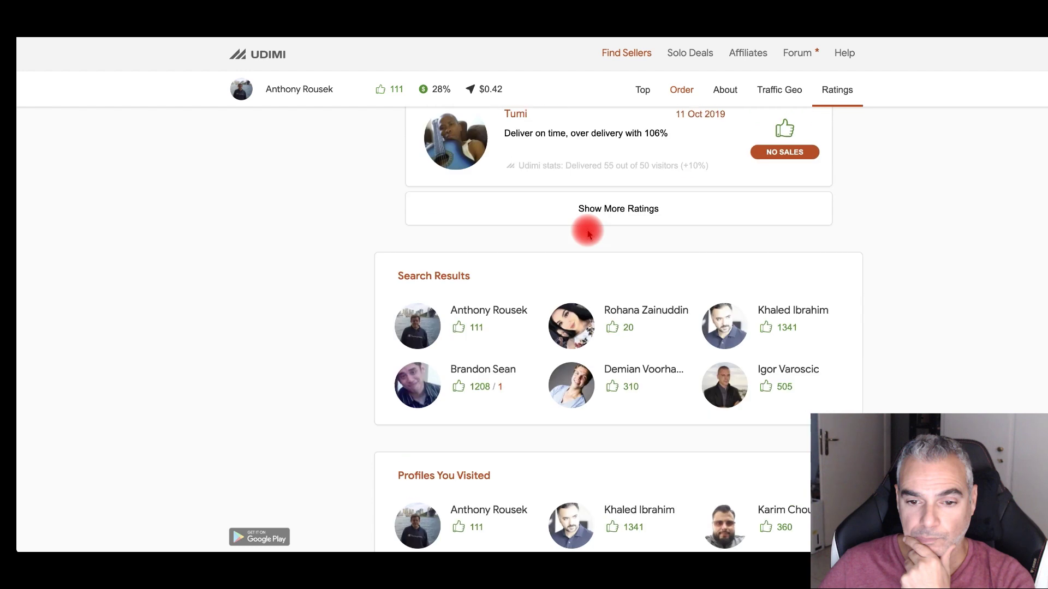
scroll(588, 233, down, 1)
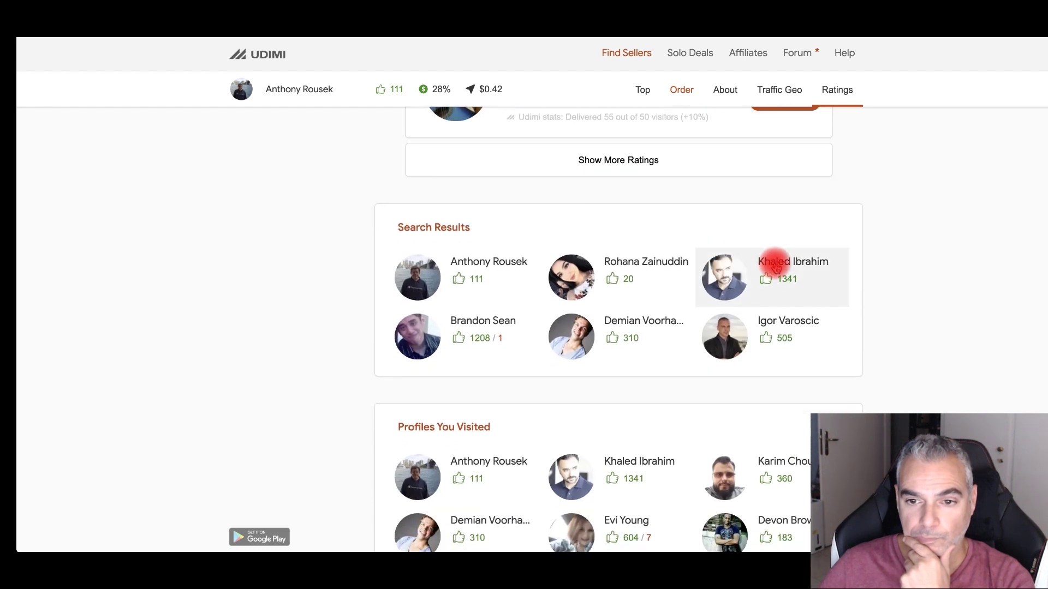
click(775, 267)
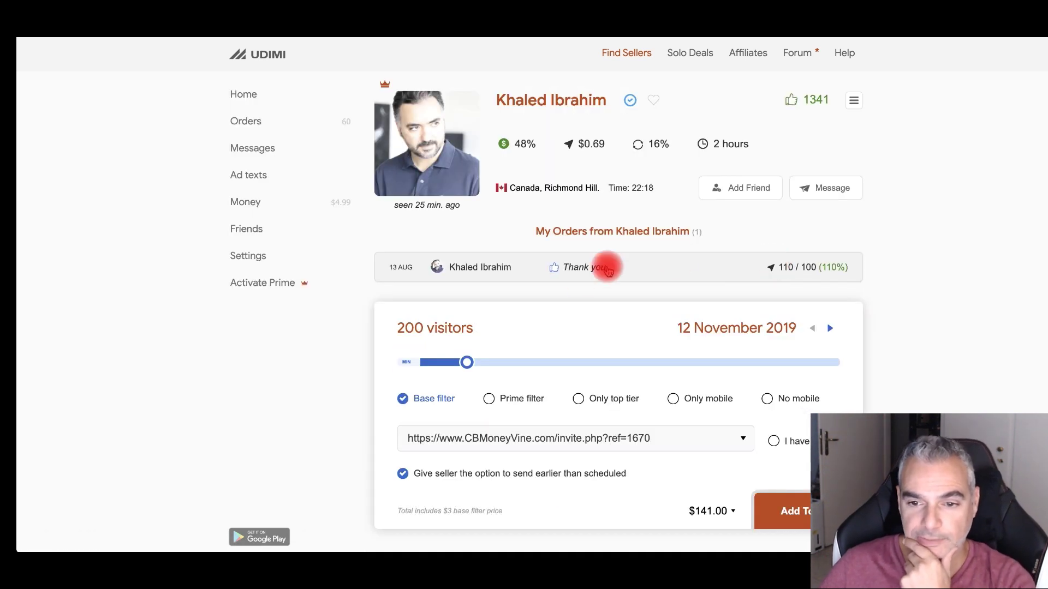
Scroll through this seller's Ratings to review them.
scroll(579, 282, down, 1)
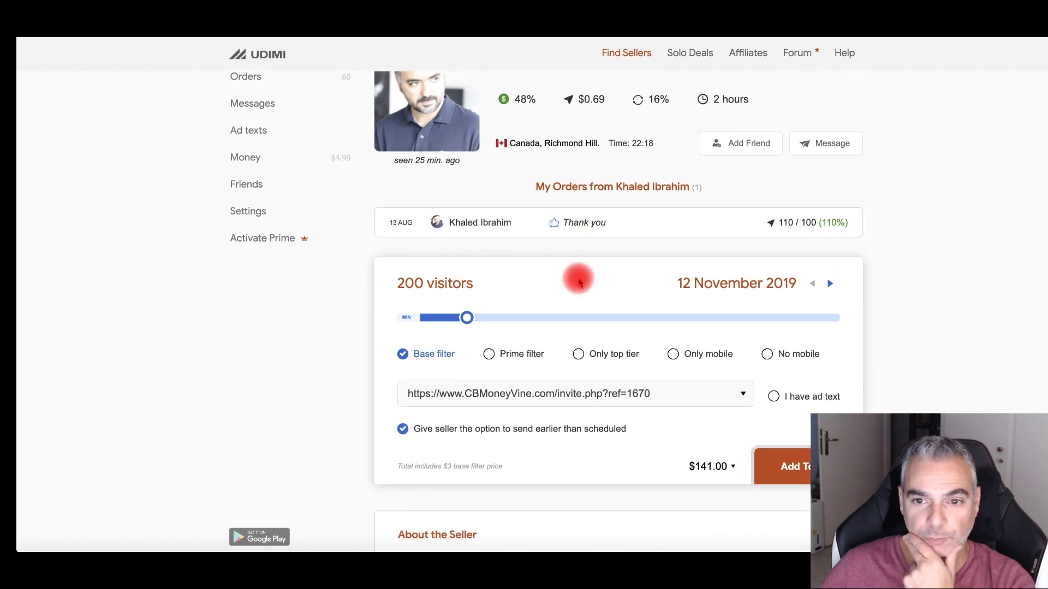
scroll(579, 282, down, 4)
scroll(673, 284, down, 5)
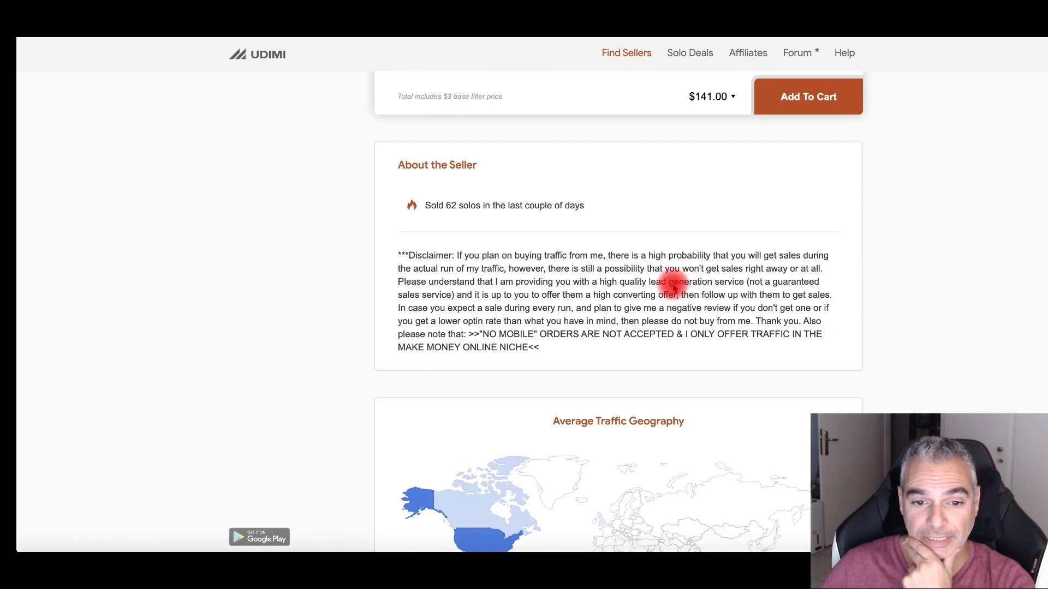
scroll(673, 286, down, 10)
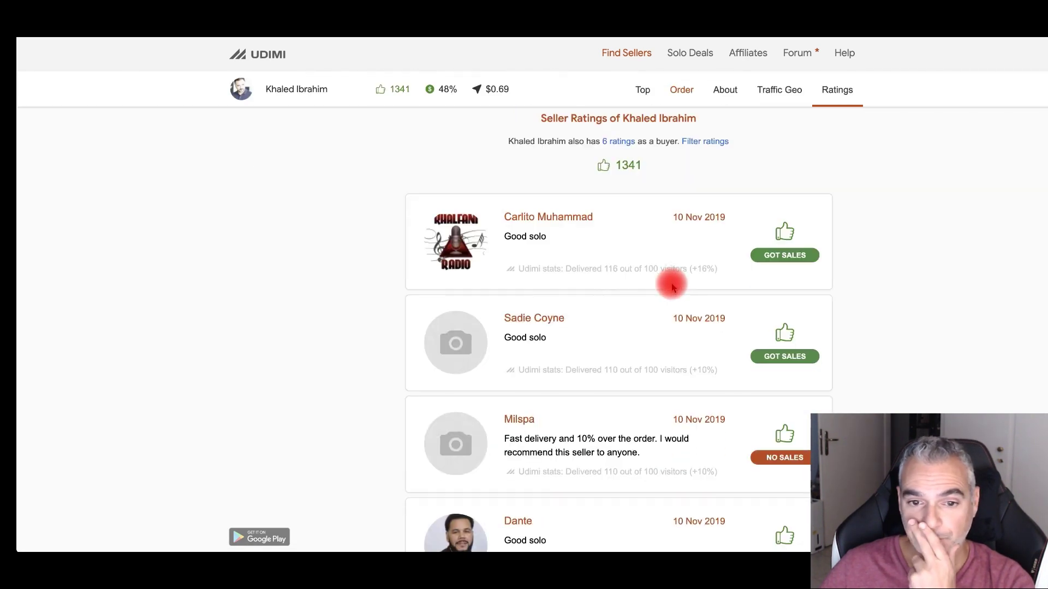
scroll(672, 287, down, 2)
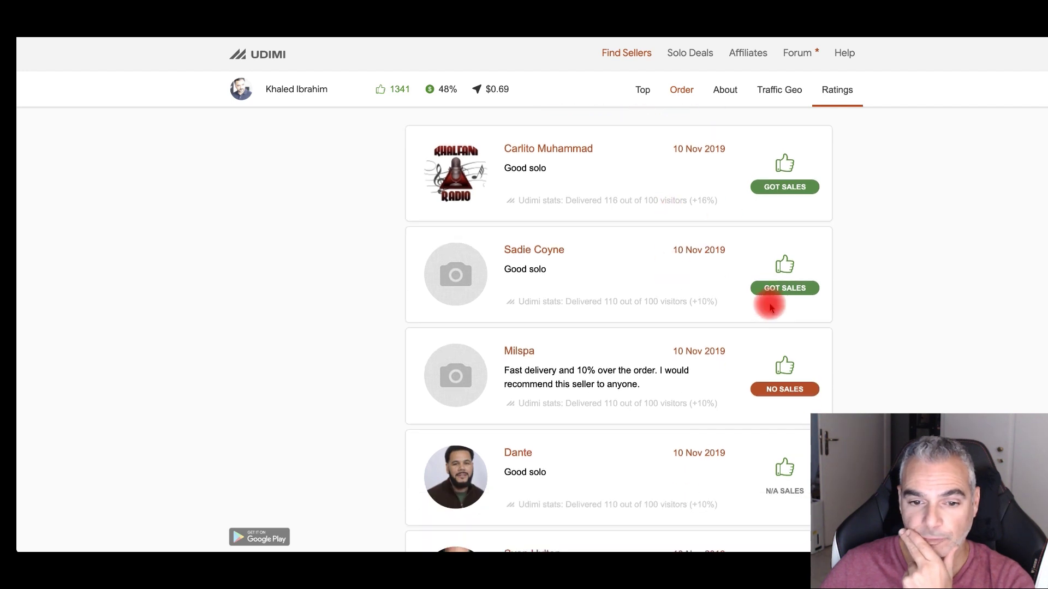
scroll(768, 300, down, 6)
scroll(768, 306, down, 4)
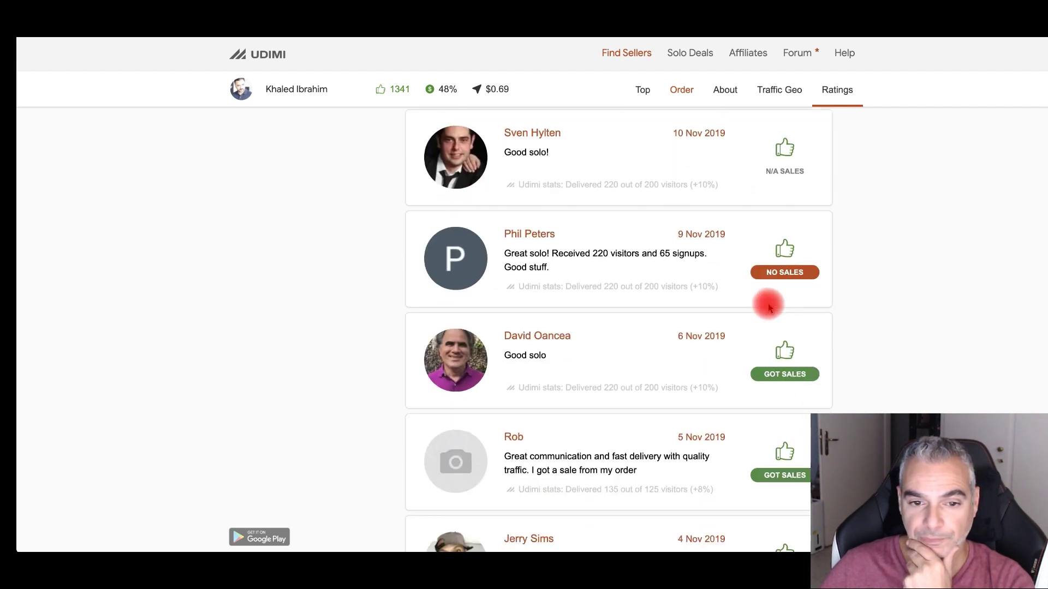
scroll(781, 334, down, 3)
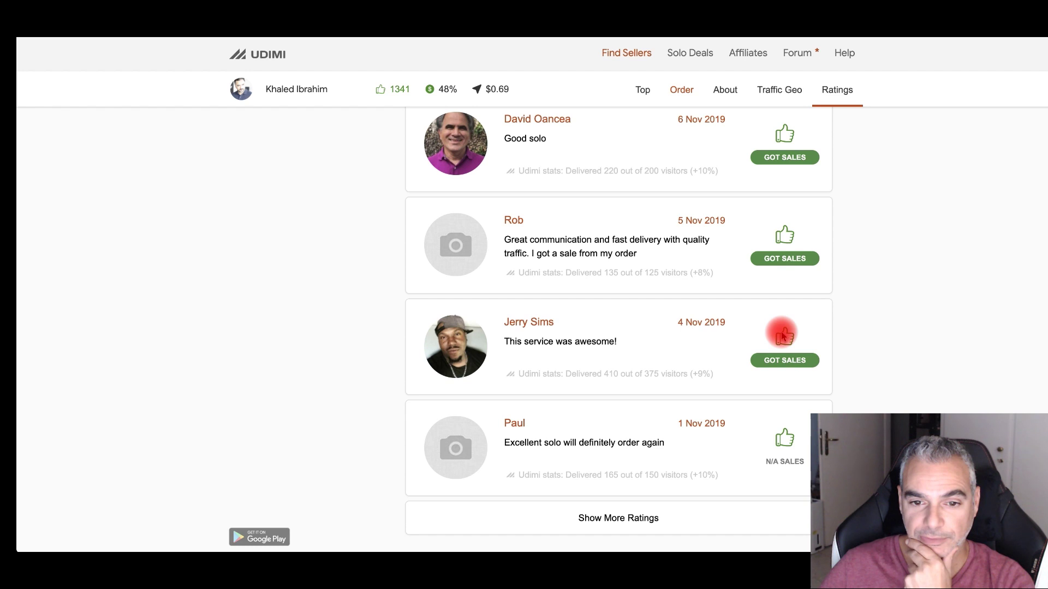
scroll(781, 334, down, 5)
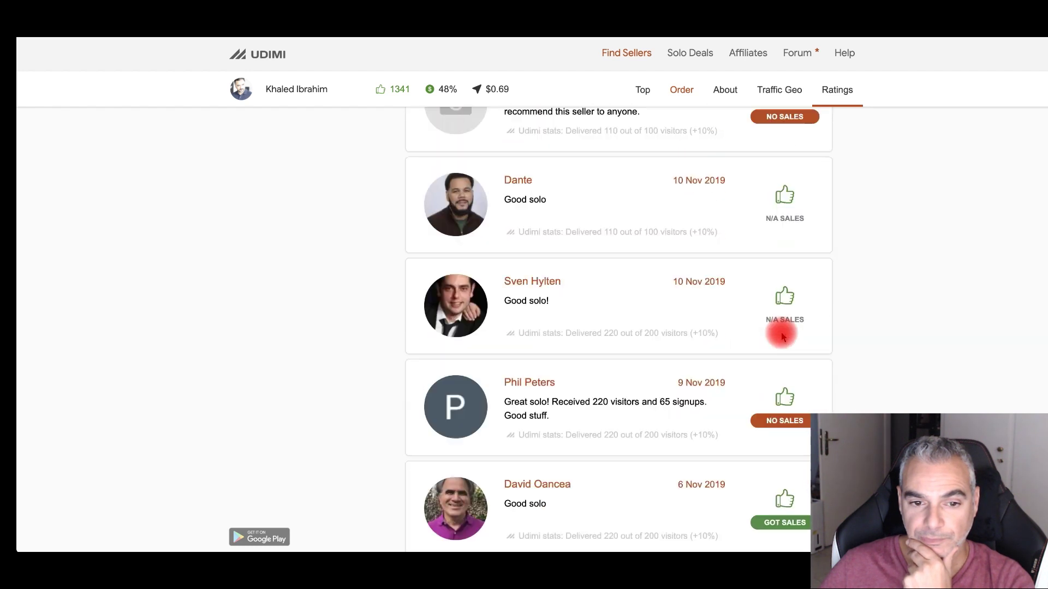
scroll(782, 336, up, 15)
scroll(330, 342, down, 2)
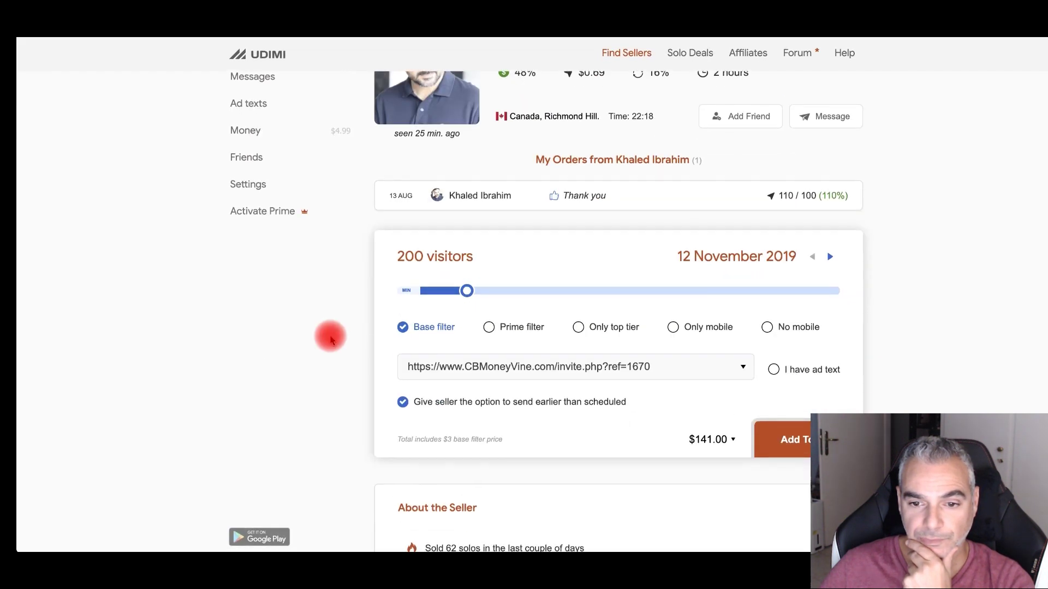
Add Prime filter and Only top tier, then cut the order from 200 to 125 visitors ($106.00).
click(489, 327)
click(578, 327)
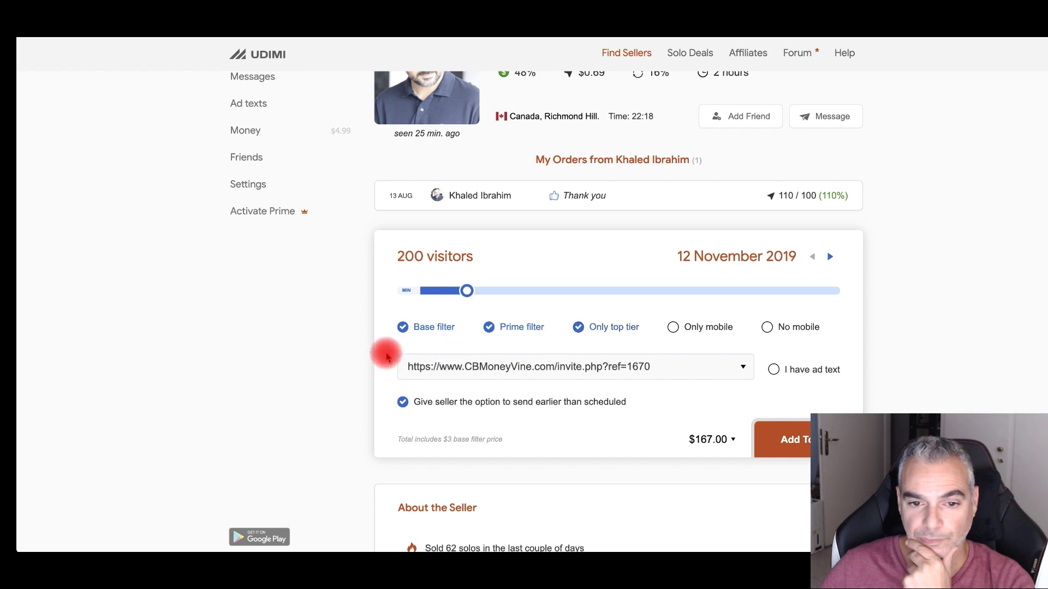
drag(466, 291, 455, 293)
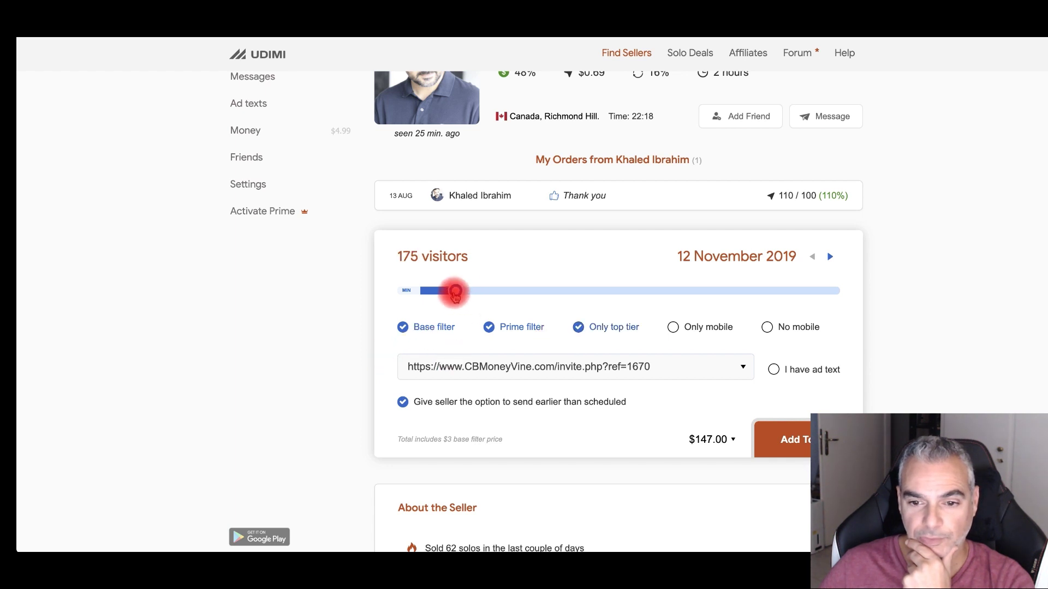
drag(443, 298, 433, 301)
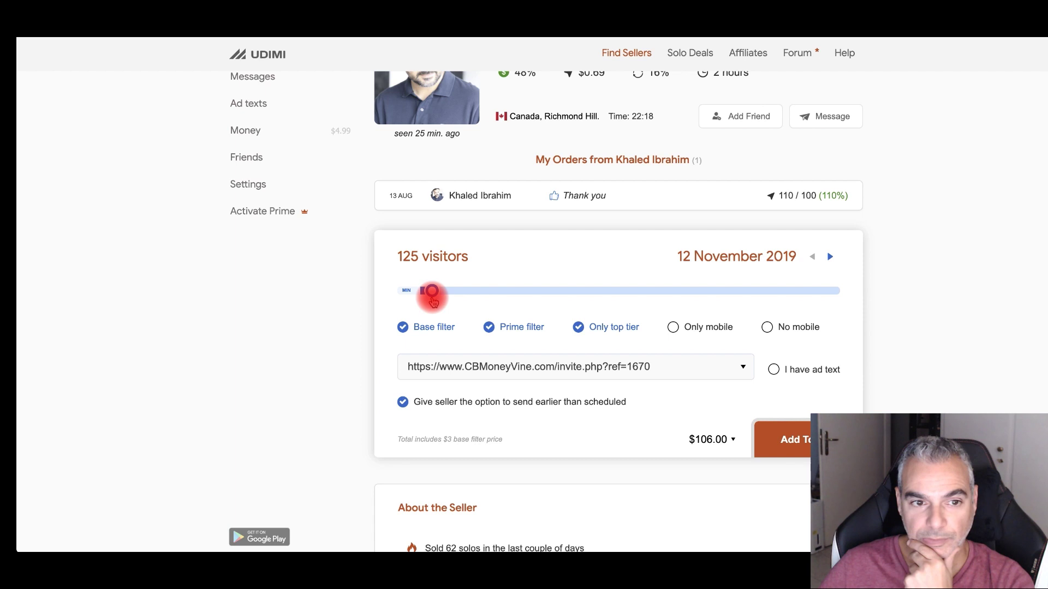
scroll(431, 297, up, 2)
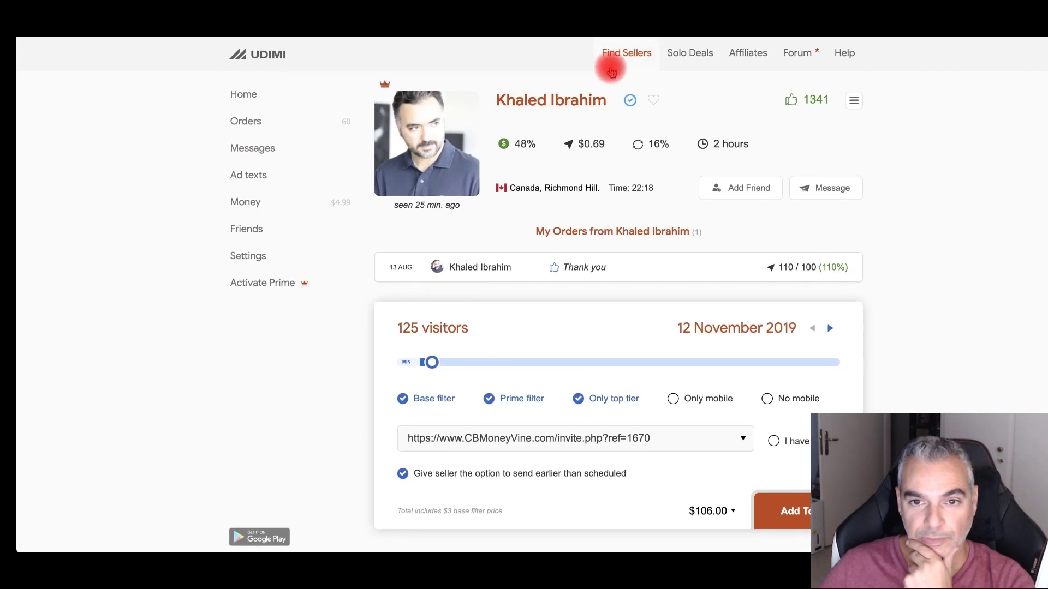
Back in Find Sellers, filter to 25+ ratings, 30% got sales and a $0.40 price per click.
click(625, 54)
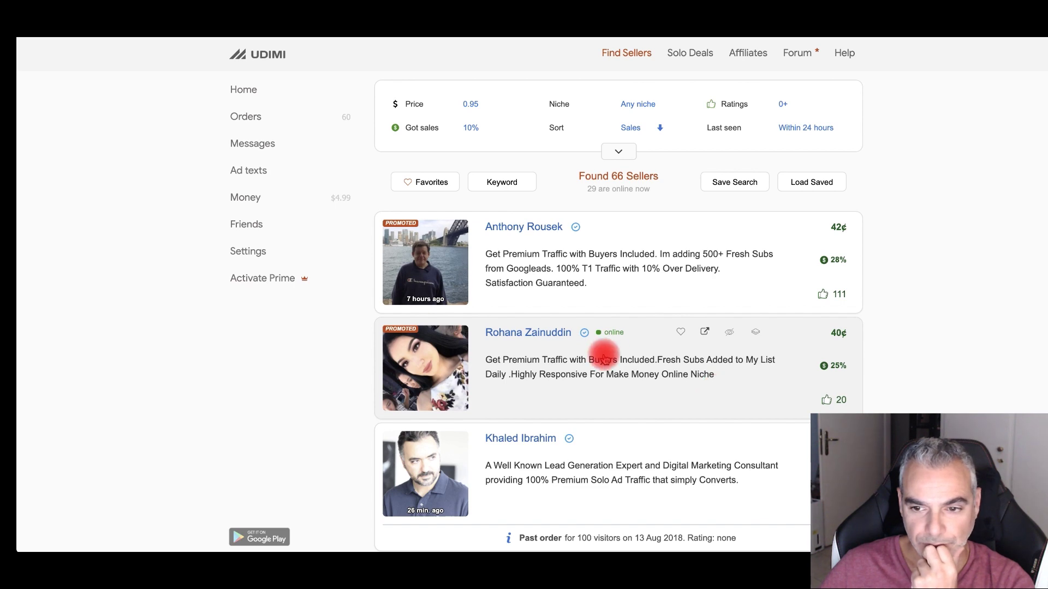
scroll(601, 357, down, 3)
scroll(605, 358, up, 3)
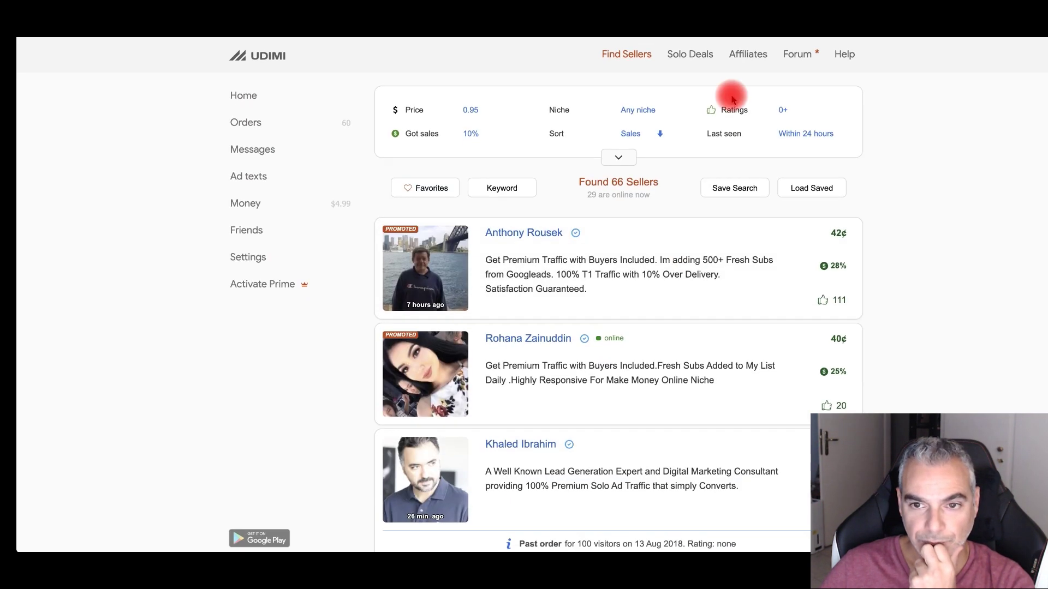
click(781, 109)
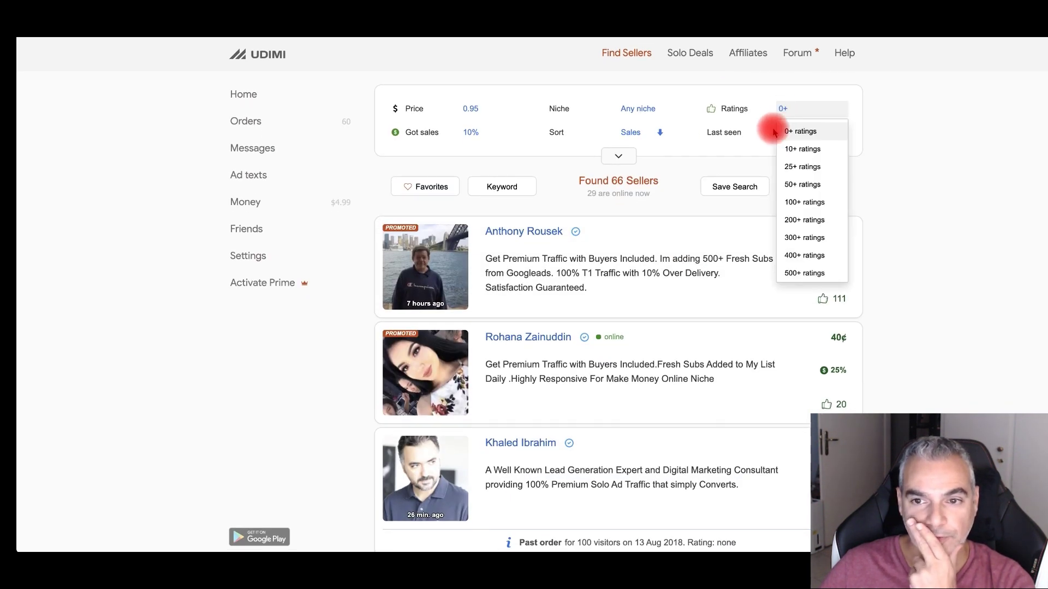
click(808, 165)
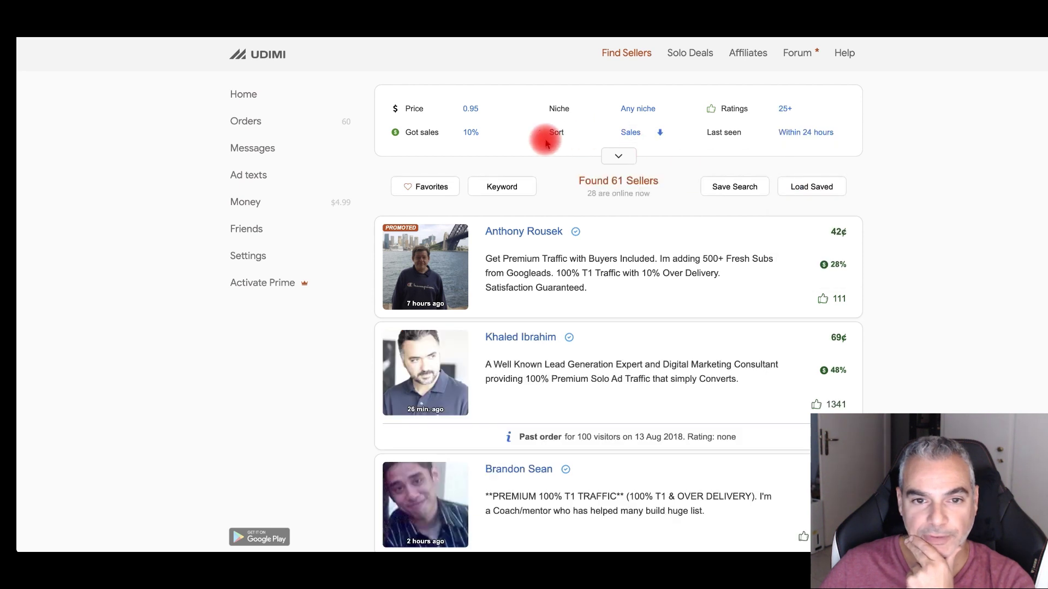
click(472, 133)
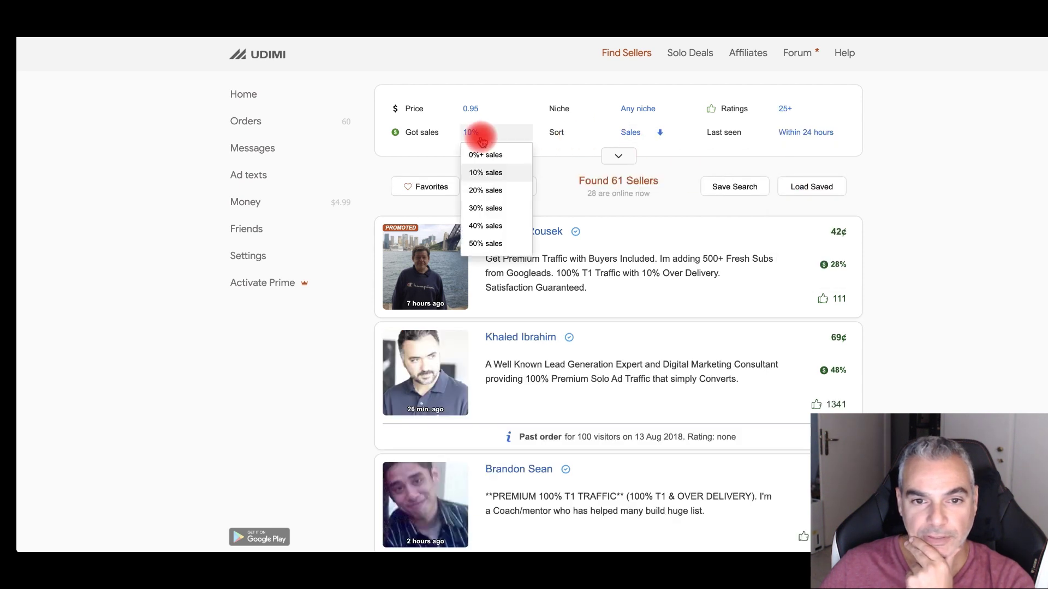
click(485, 190)
click(470, 132)
click(480, 207)
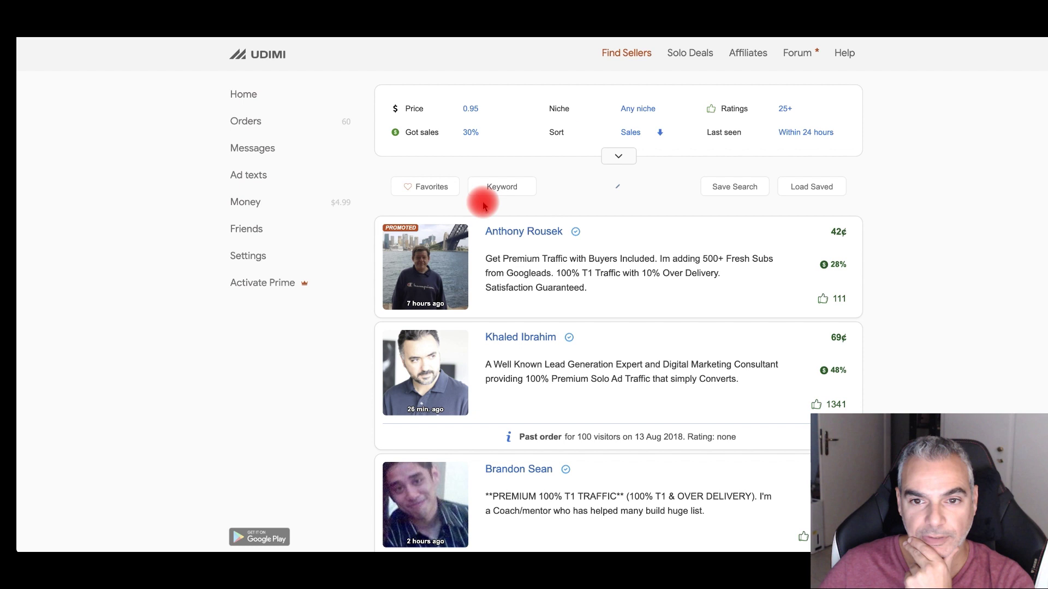
click(471, 112)
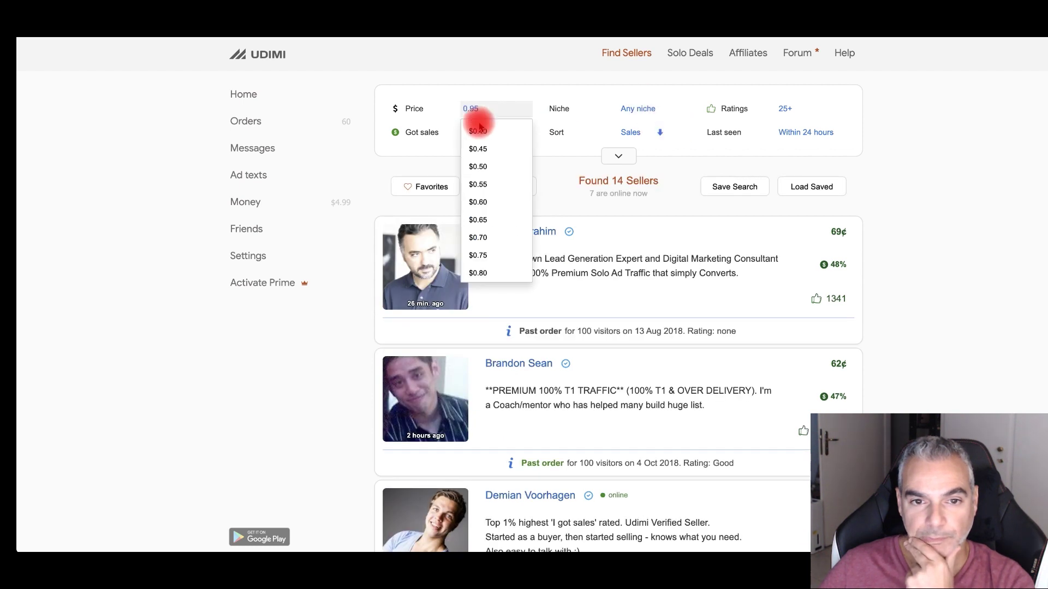
click(483, 135)
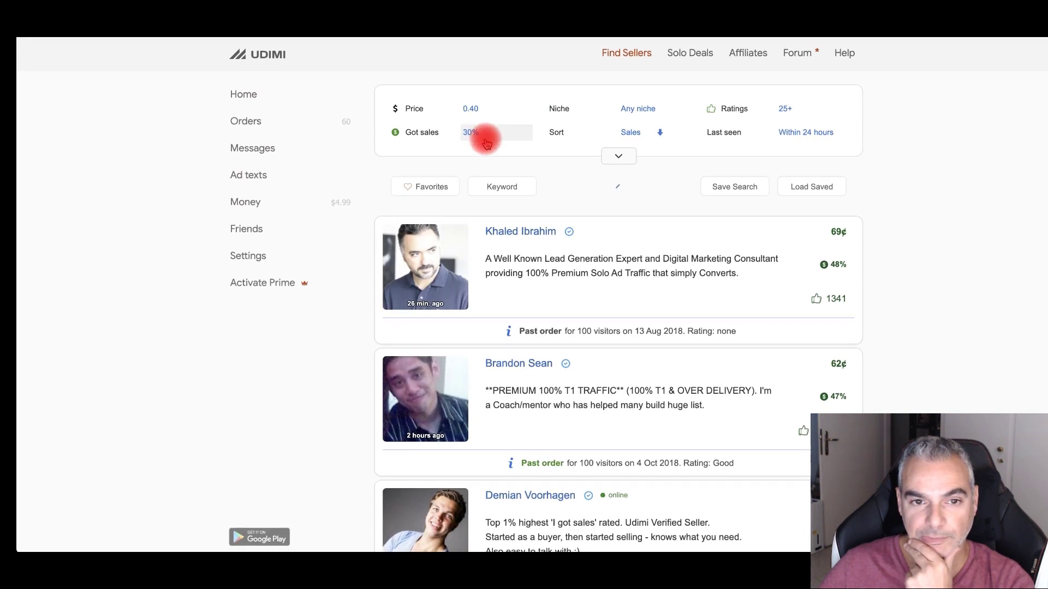
click(475, 111)
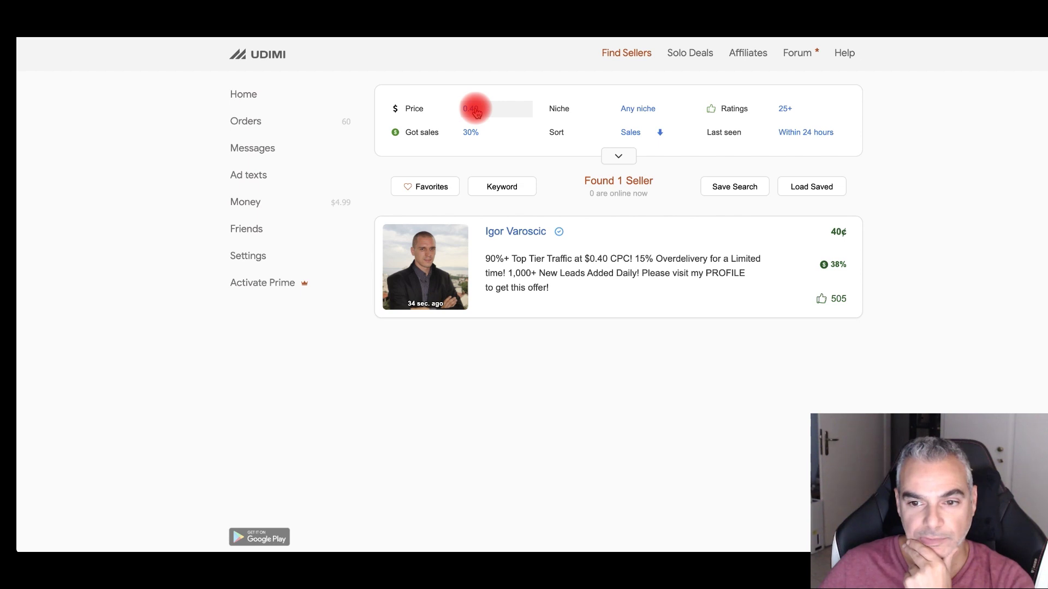
click(527, 233)
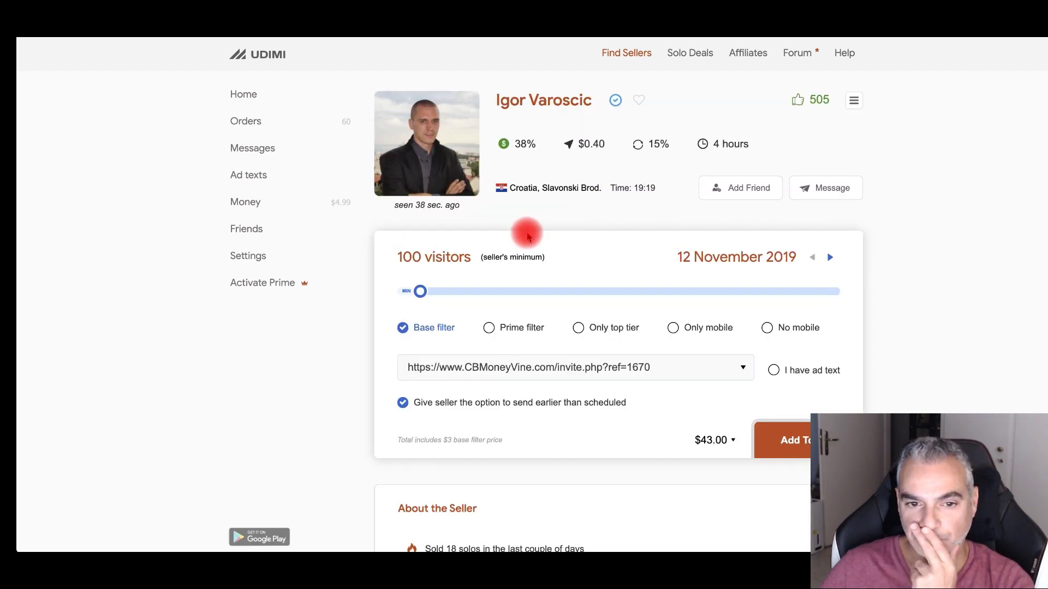
drag(421, 291, 454, 293)
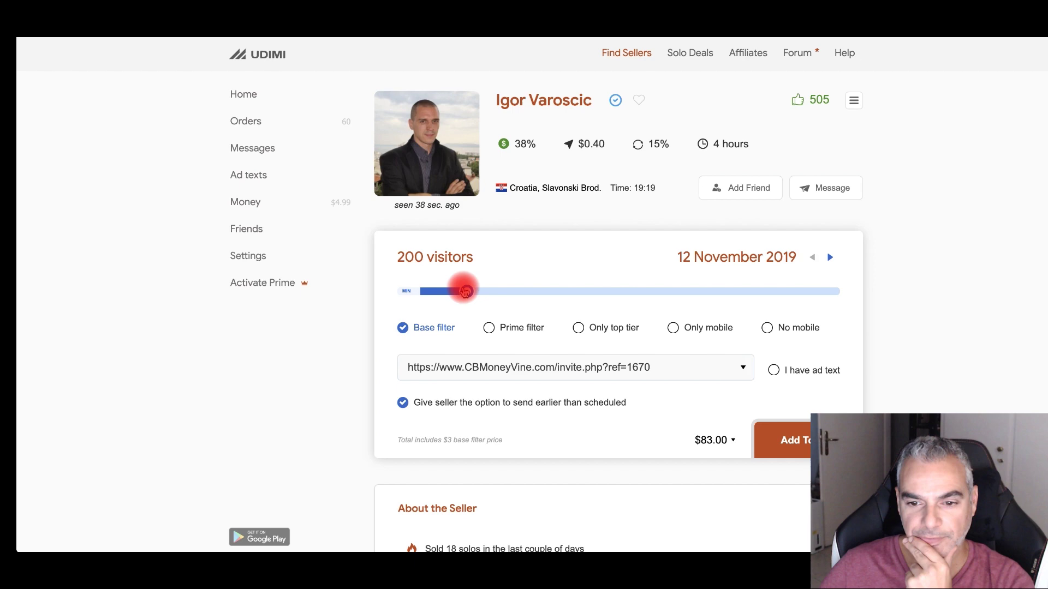
scroll(466, 290, down, 5)
scroll(481, 311, down, 10)
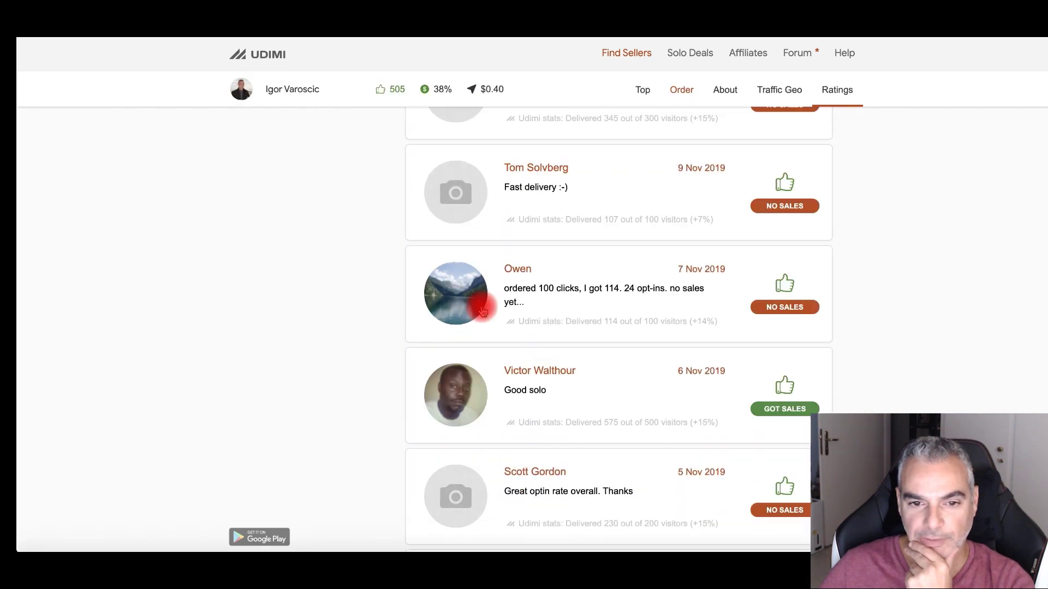
scroll(482, 310, up, 3)
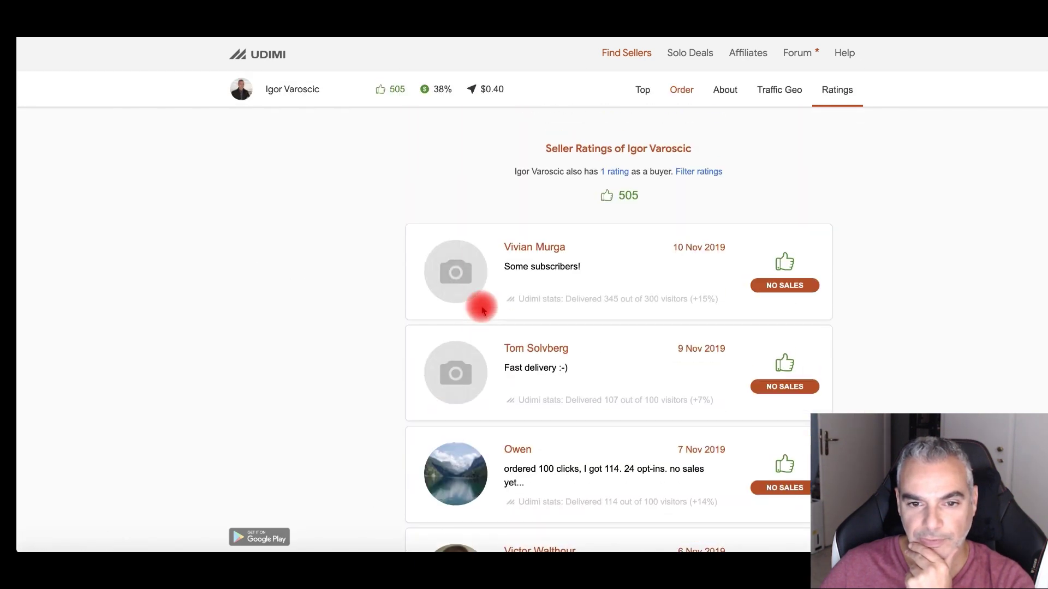
scroll(482, 310, down, 3)
scroll(483, 310, down, 3)
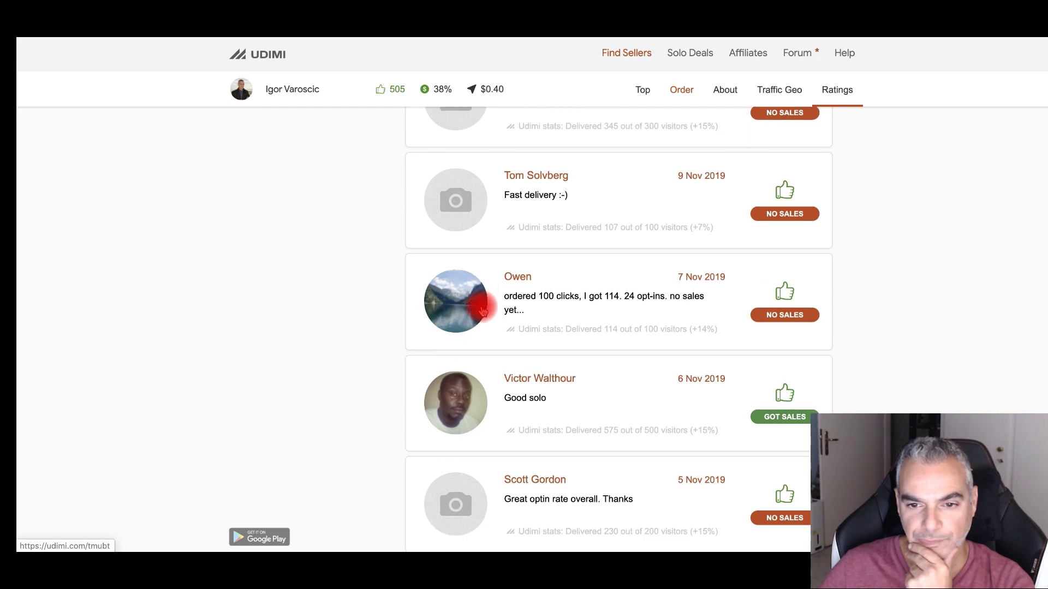
scroll(483, 310, down, 3)
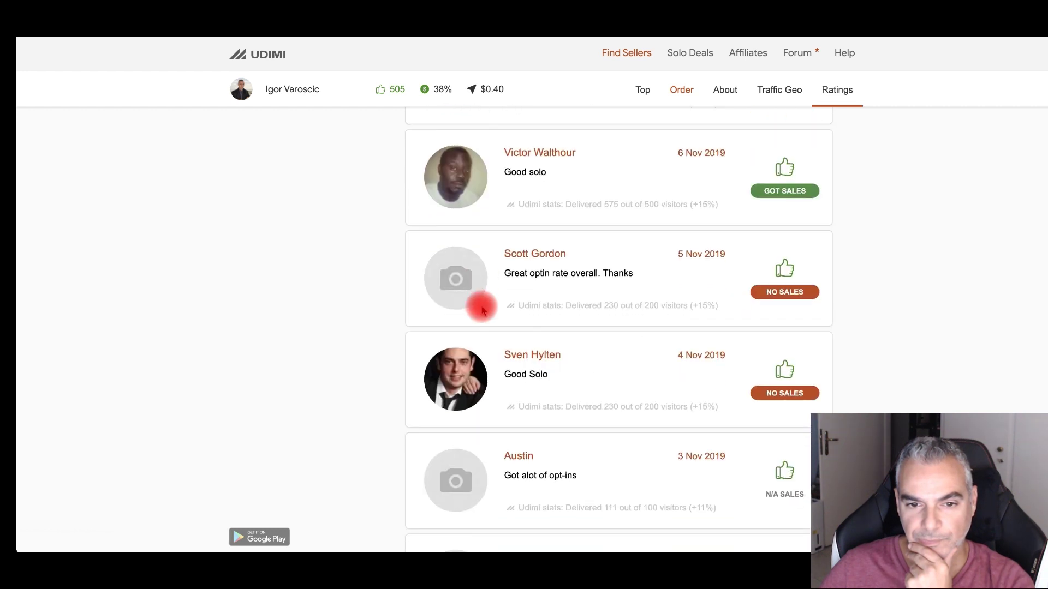
scroll(483, 310, down, 3)
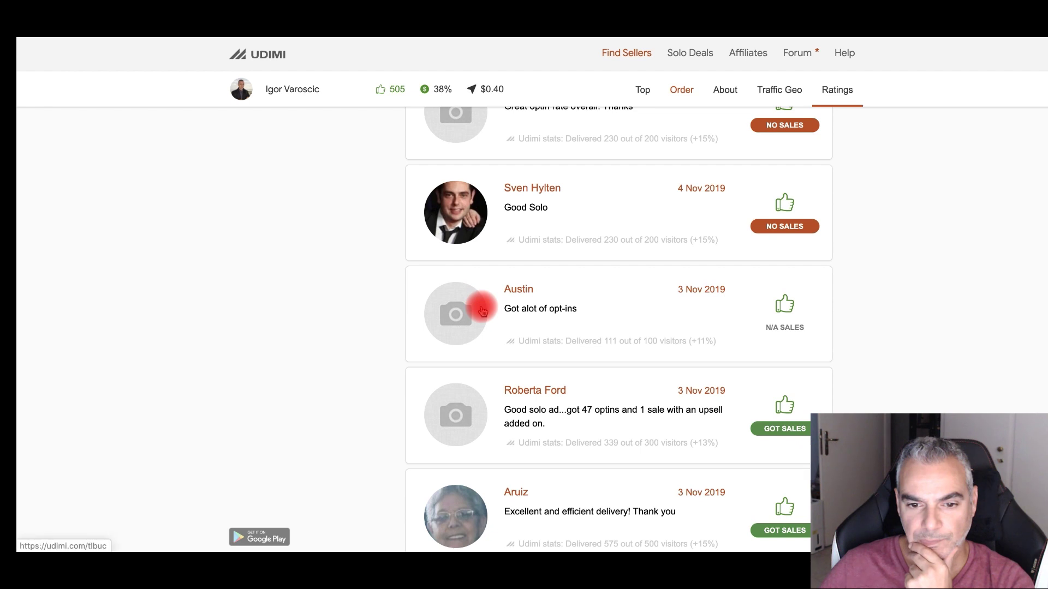
scroll(483, 310, down, 1)
scroll(483, 310, down, 4)
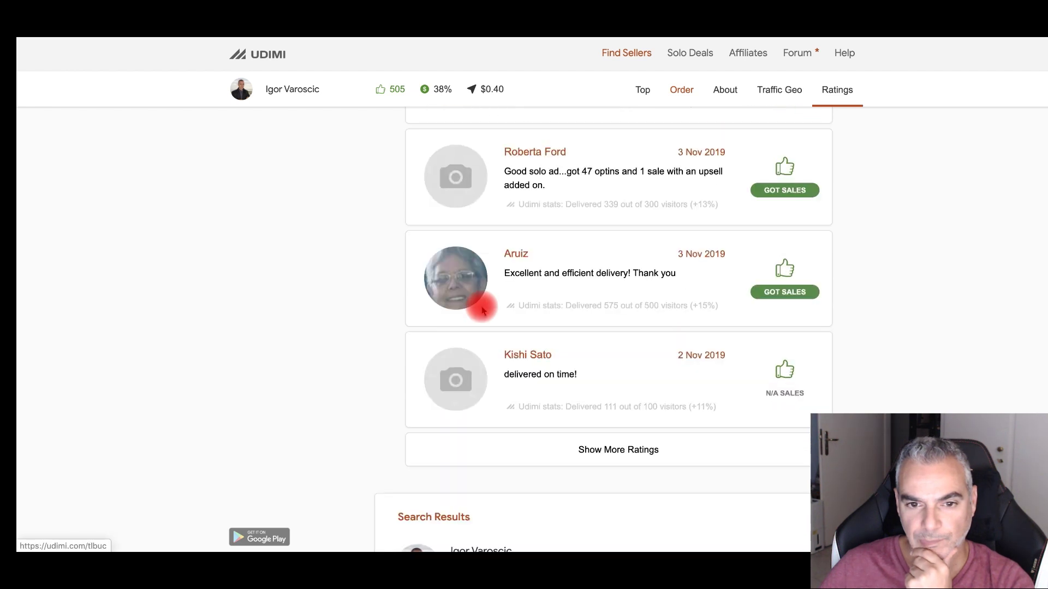
scroll(482, 310, down, 4)
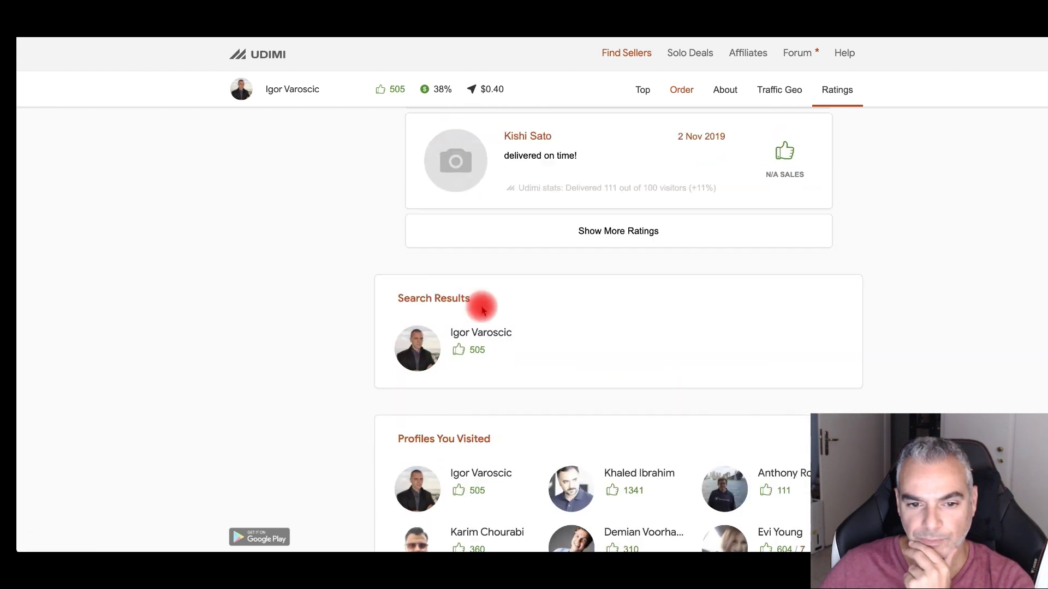
scroll(482, 310, down, 2)
scroll(482, 310, up, 20)
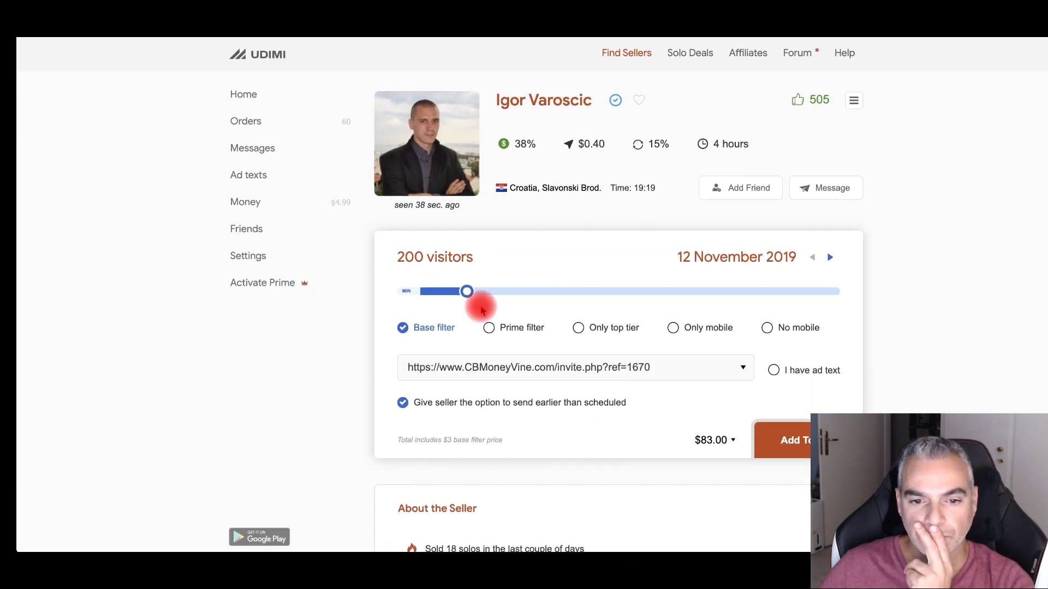
scroll(482, 310, down, 5)
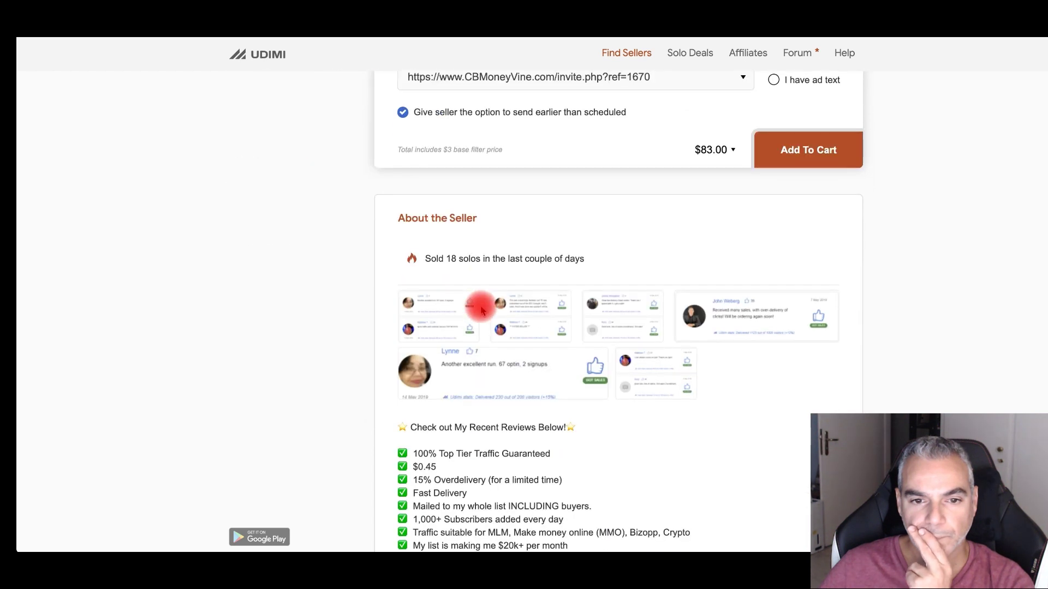
scroll(482, 310, down, 1)
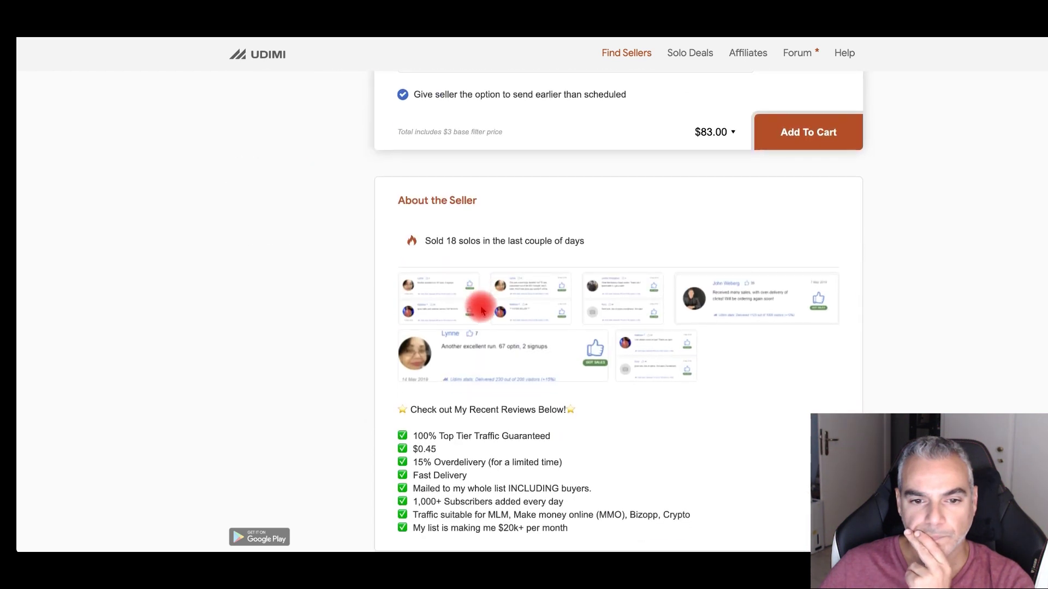
click(465, 346)
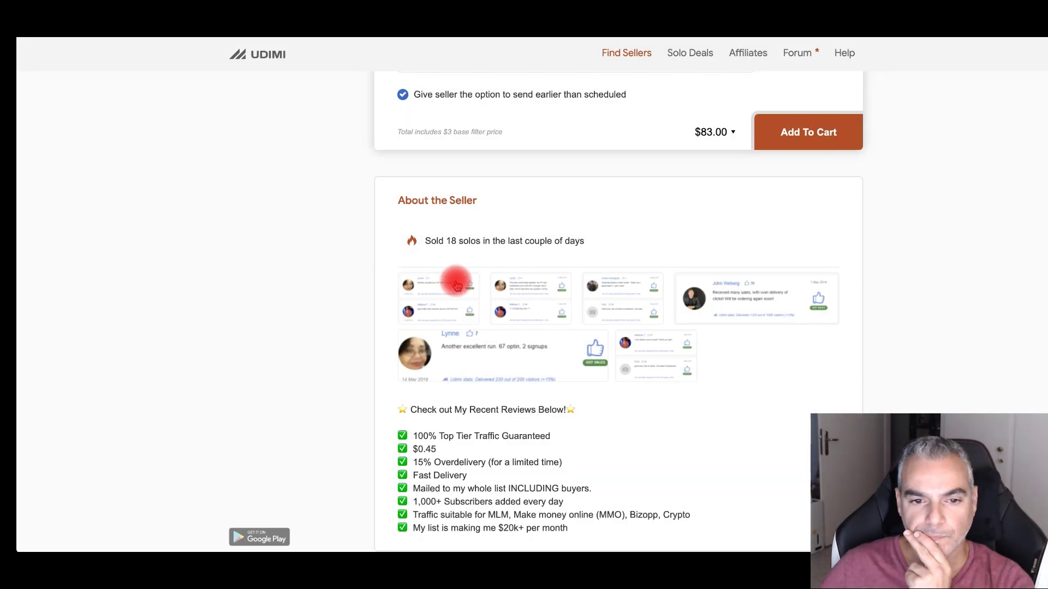
click(455, 281)
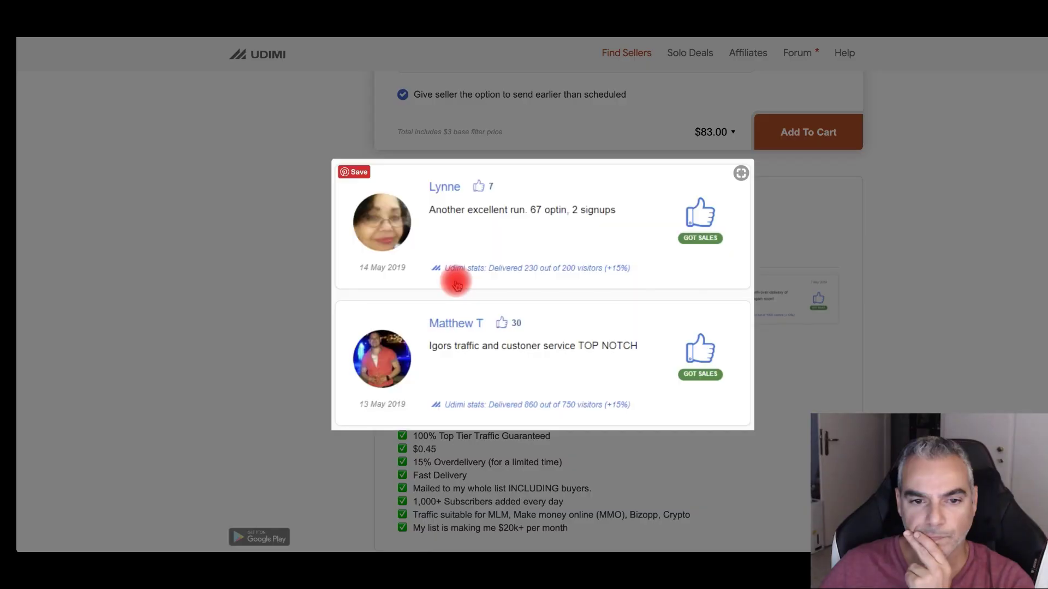
click(271, 238)
click(728, 293)
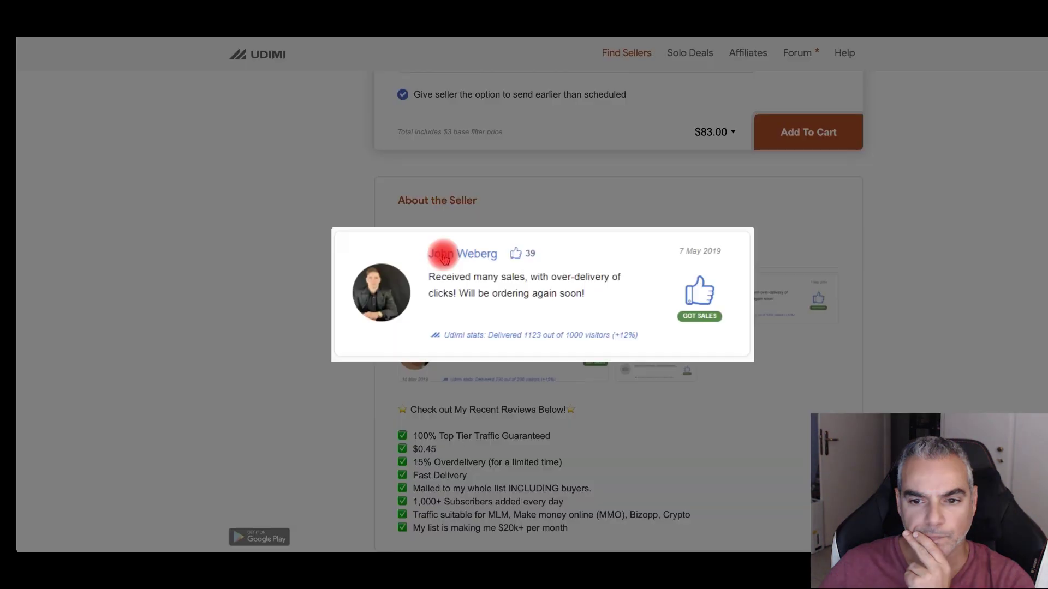
click(268, 224)
scroll(447, 227, up, 10)
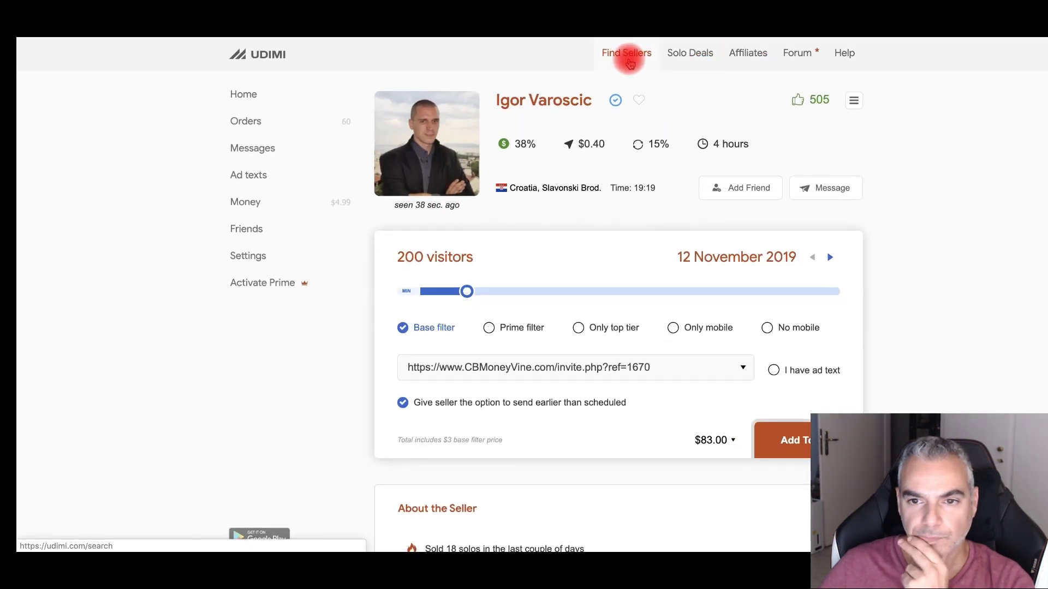
Return to Find Sellers, allow prices up to $0.45 and 20% got sales, and browse the 18 results.
click(630, 61)
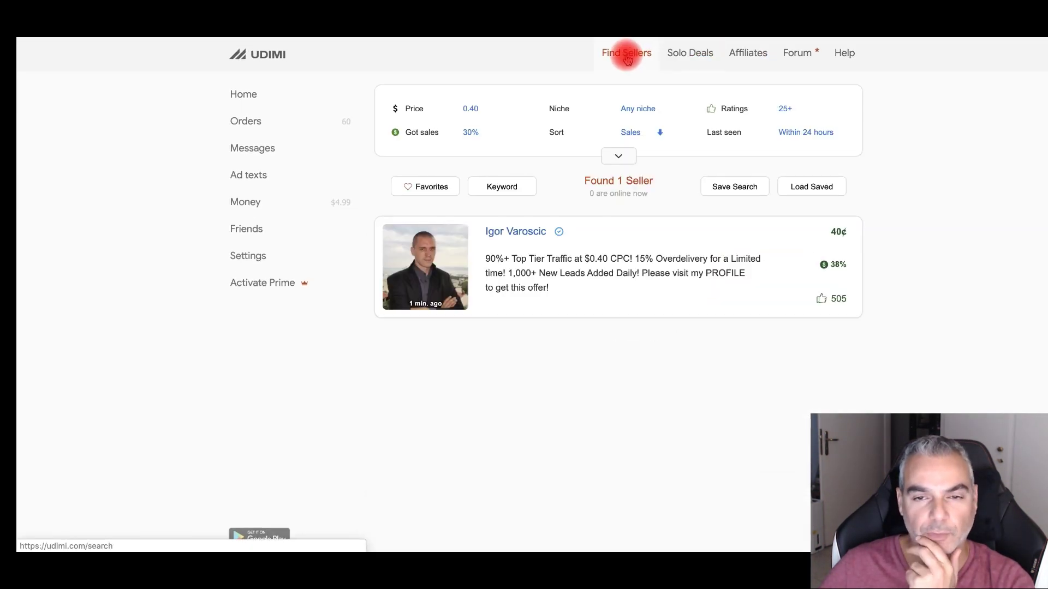
click(472, 109)
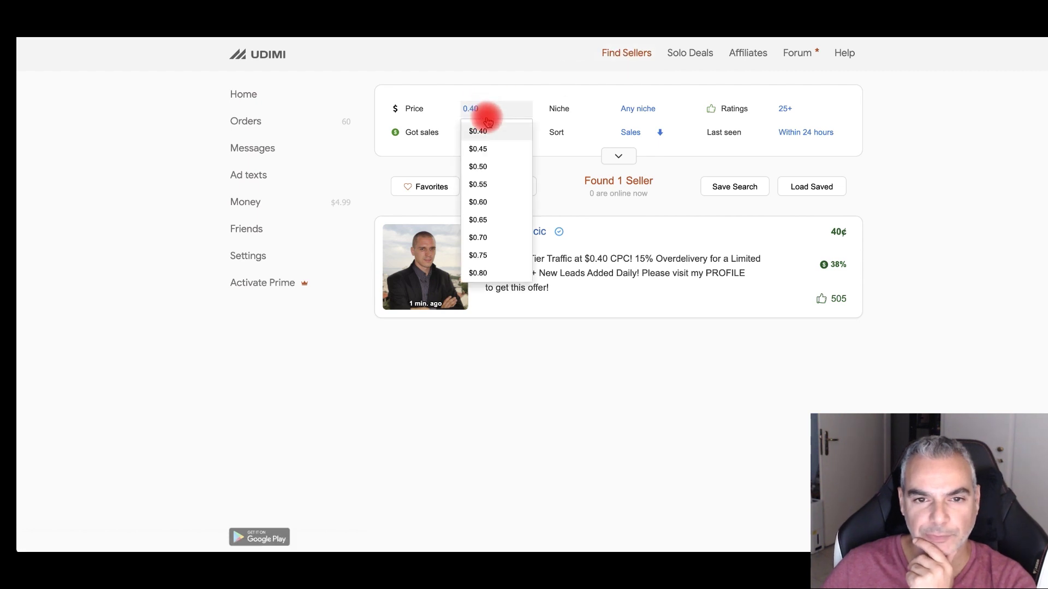
click(486, 157)
click(489, 132)
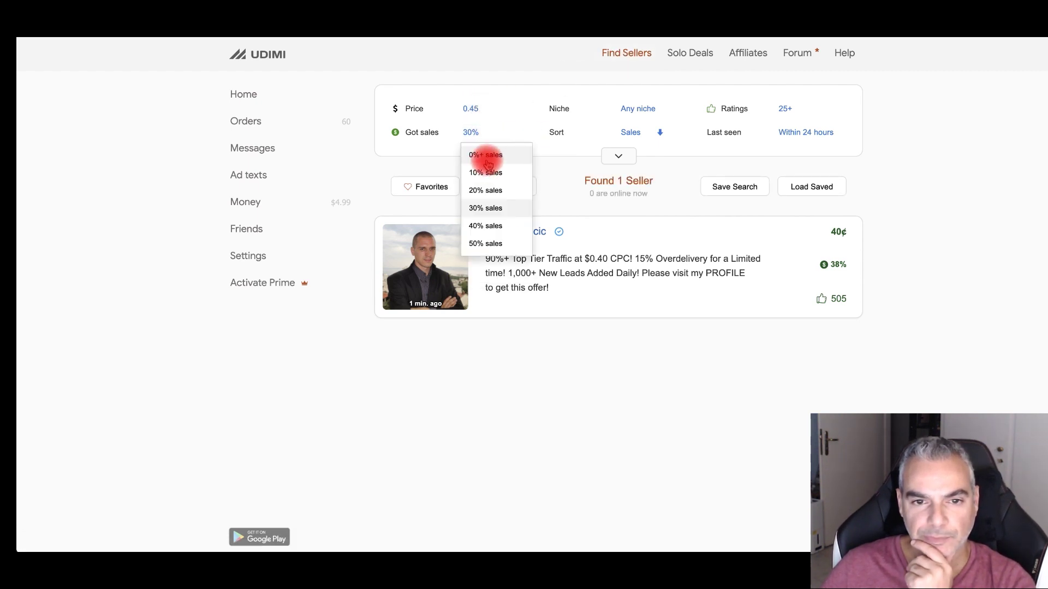
click(494, 190)
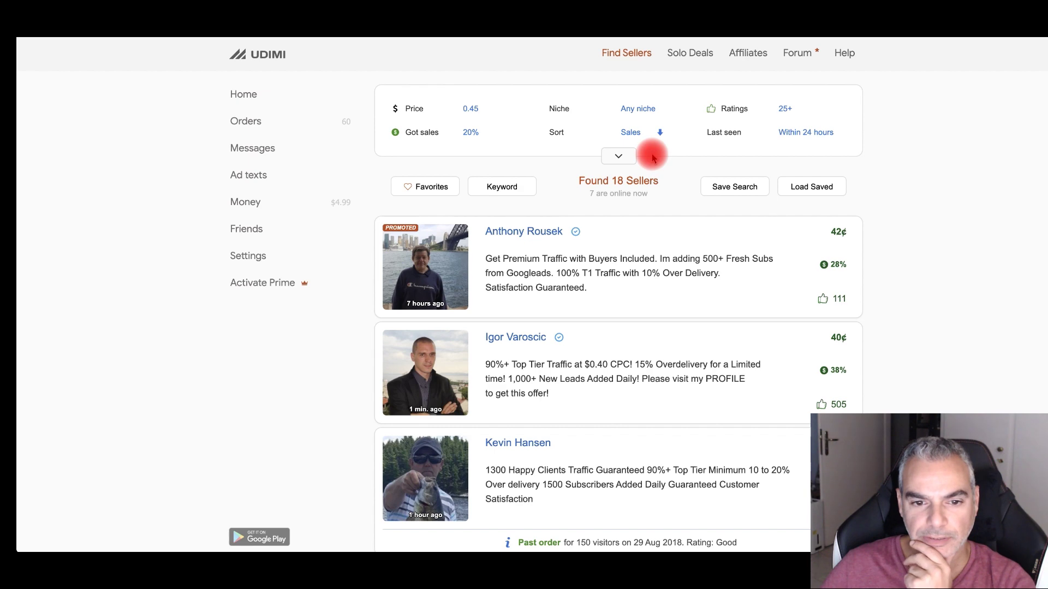
scroll(652, 158, down, 2)
scroll(653, 159, down, 1)
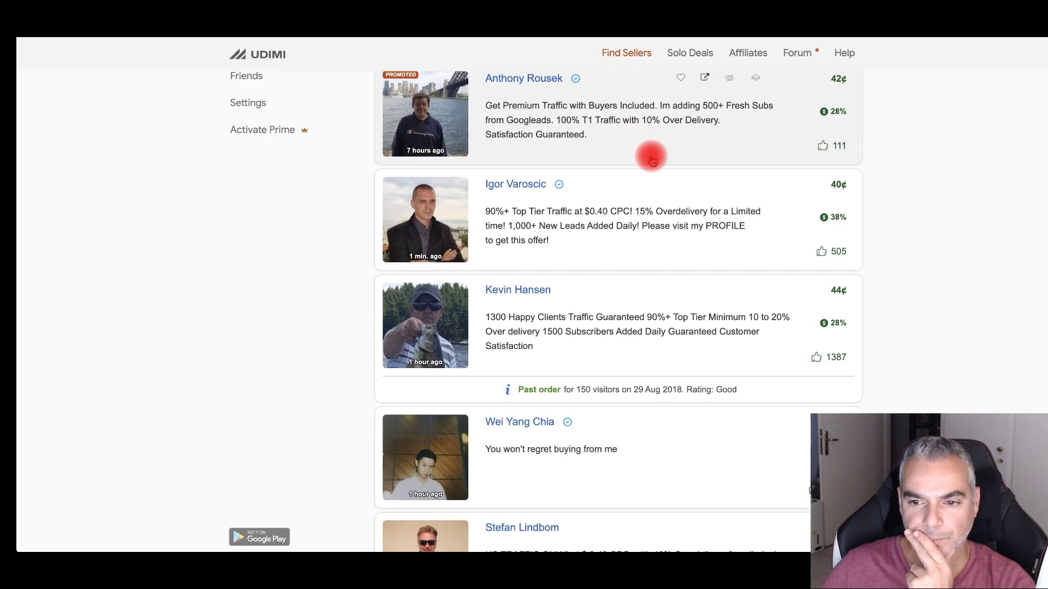
click(513, 291)
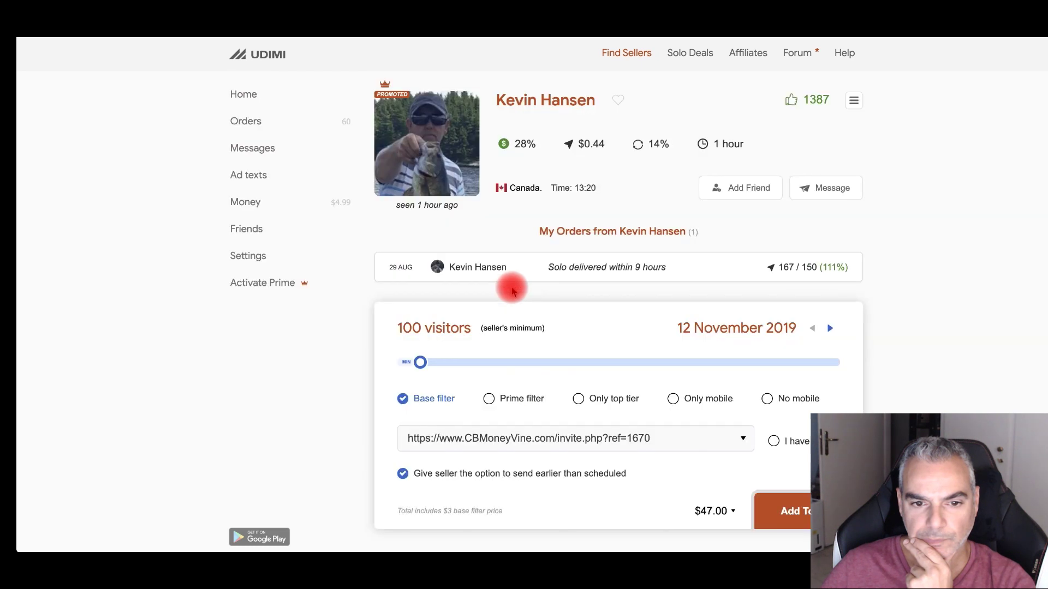
scroll(516, 291, down, 2)
click(489, 244)
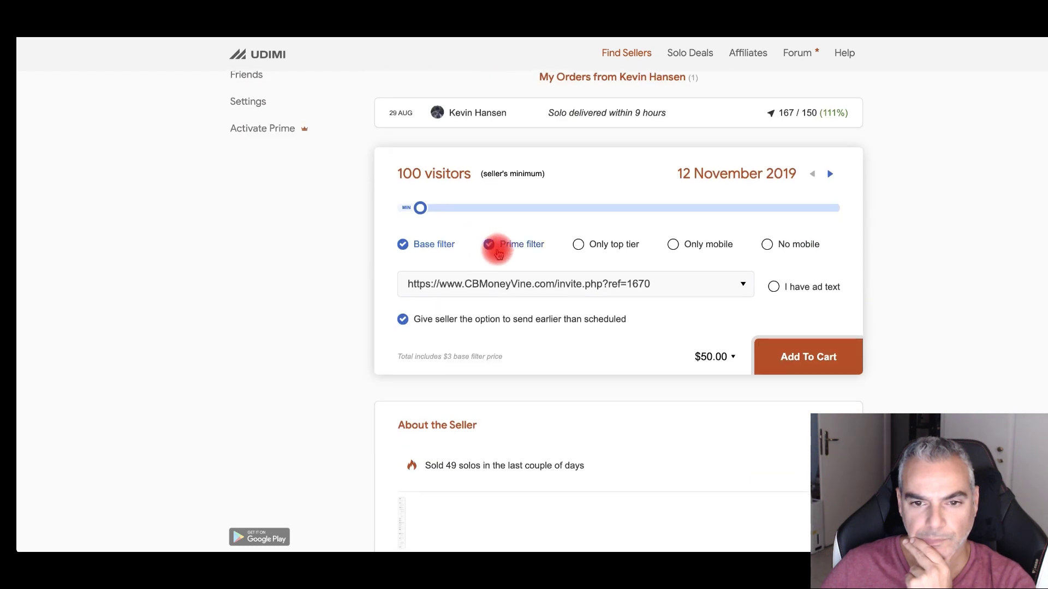
click(576, 245)
click(434, 210)
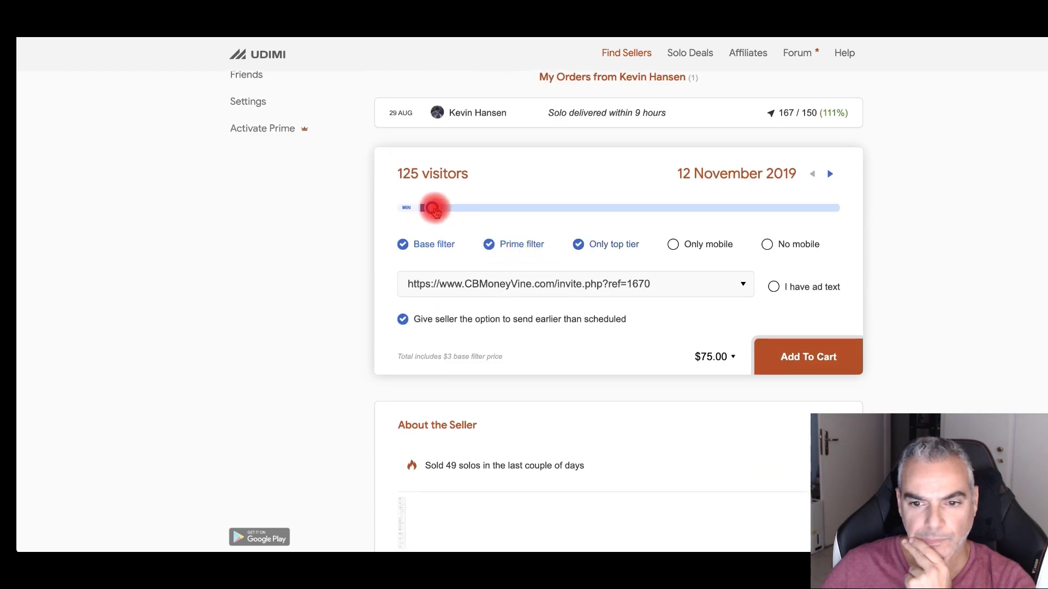
mouse_move(435, 212)
mouse_down()
mouse_move(443, 209)
mouse_move(435, 210)
mouse_up()
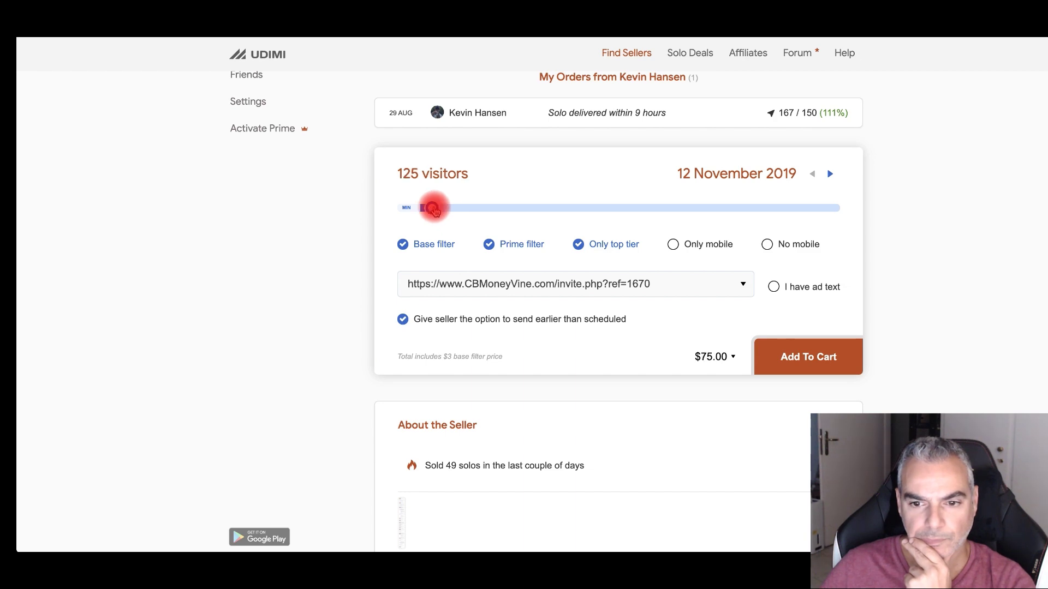
scroll(484, 264, down, 10)
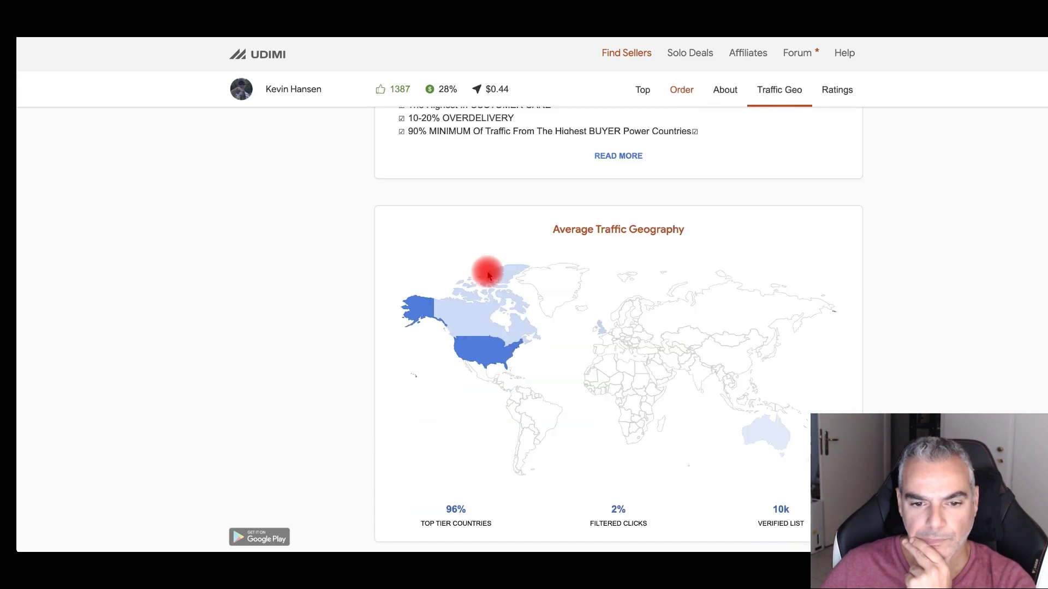
scroll(488, 275, down, 6)
scroll(488, 275, down, 2)
scroll(488, 275, up, 4)
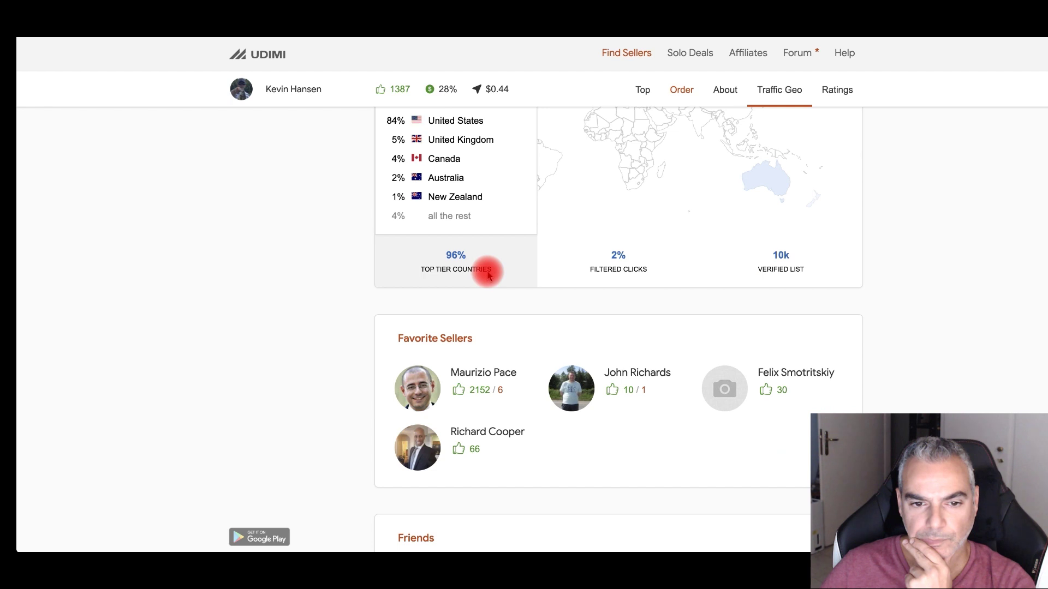
scroll(488, 275, down, 2)
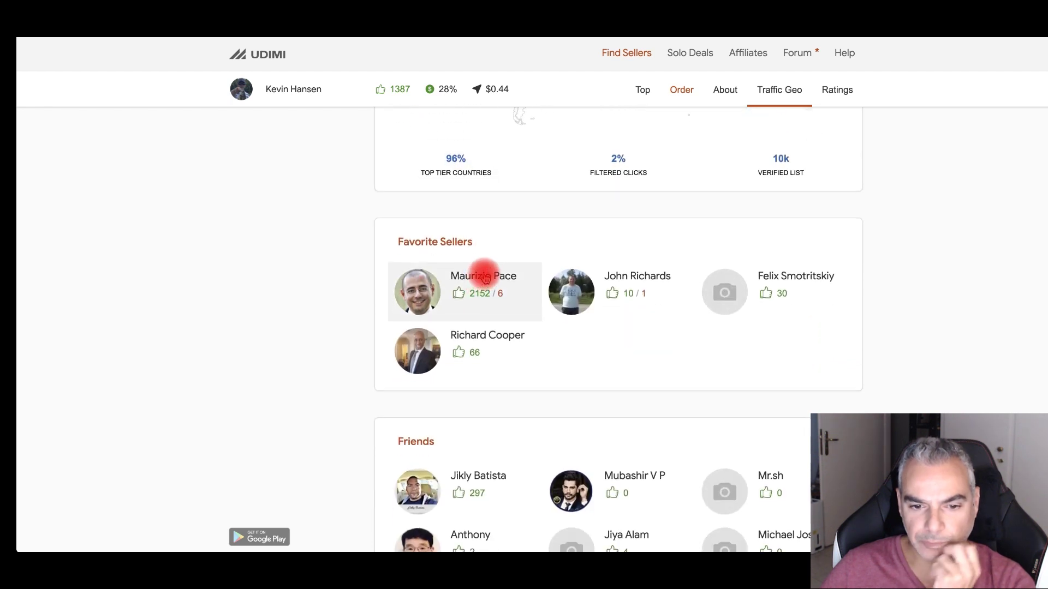
scroll(488, 275, down, 4)
scroll(485, 278, down, 4)
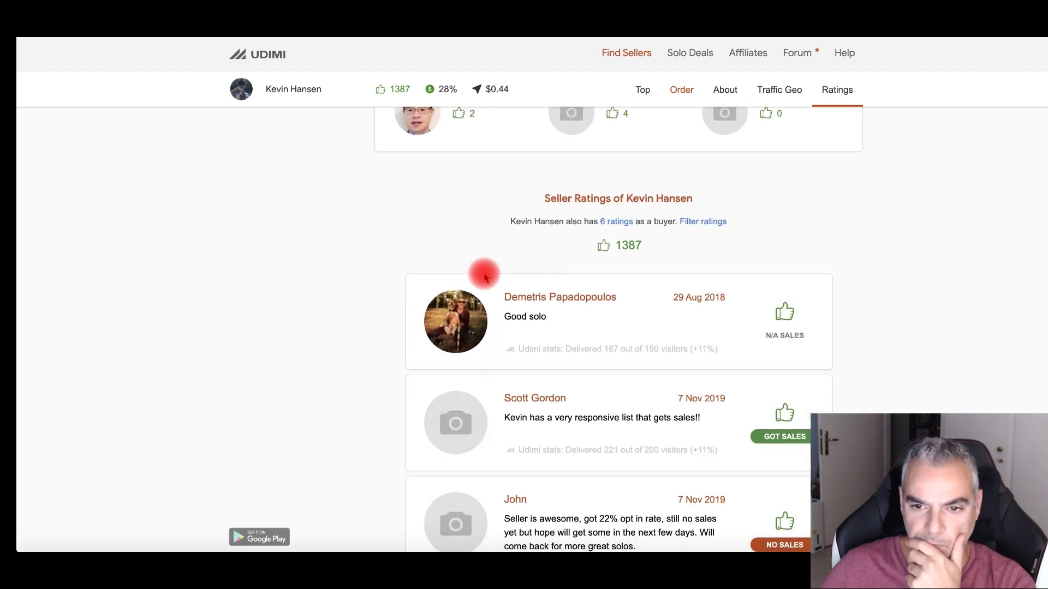
scroll(485, 278, down, 1)
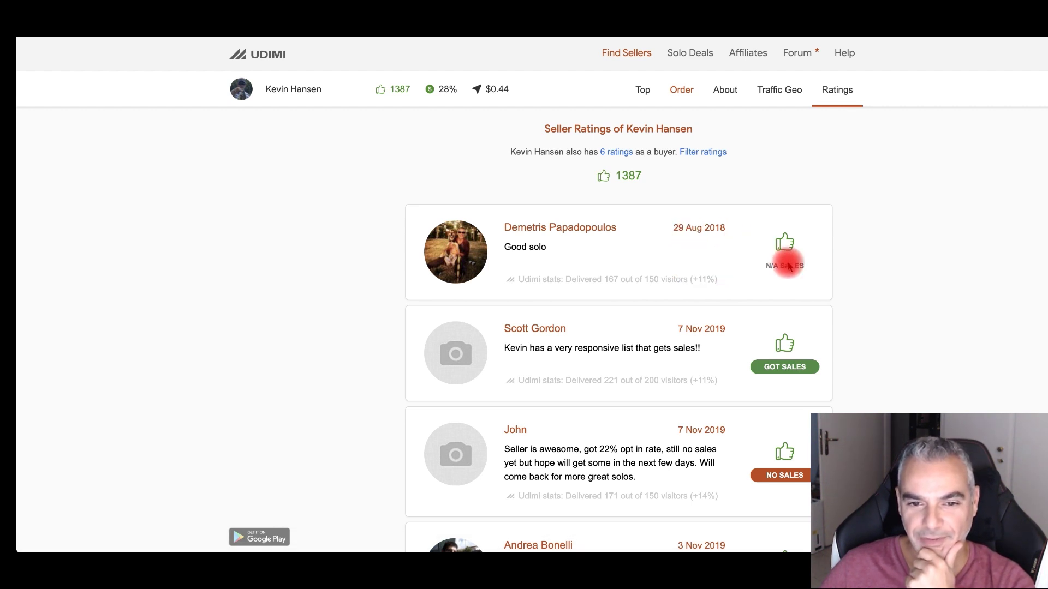
scroll(789, 266, down, 3)
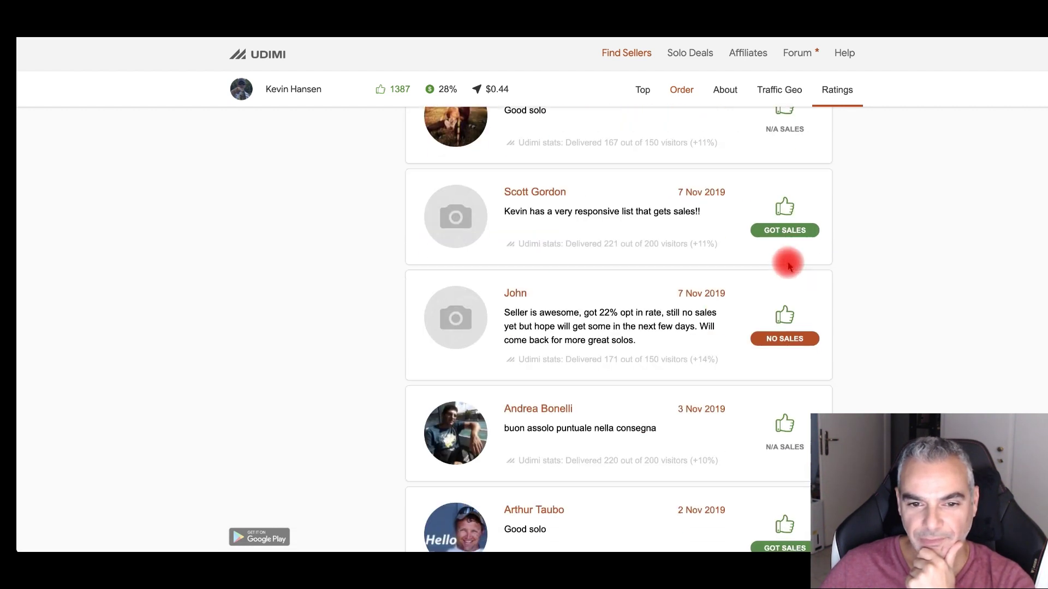
scroll(787, 262, down, 4)
scroll(788, 262, down, 4)
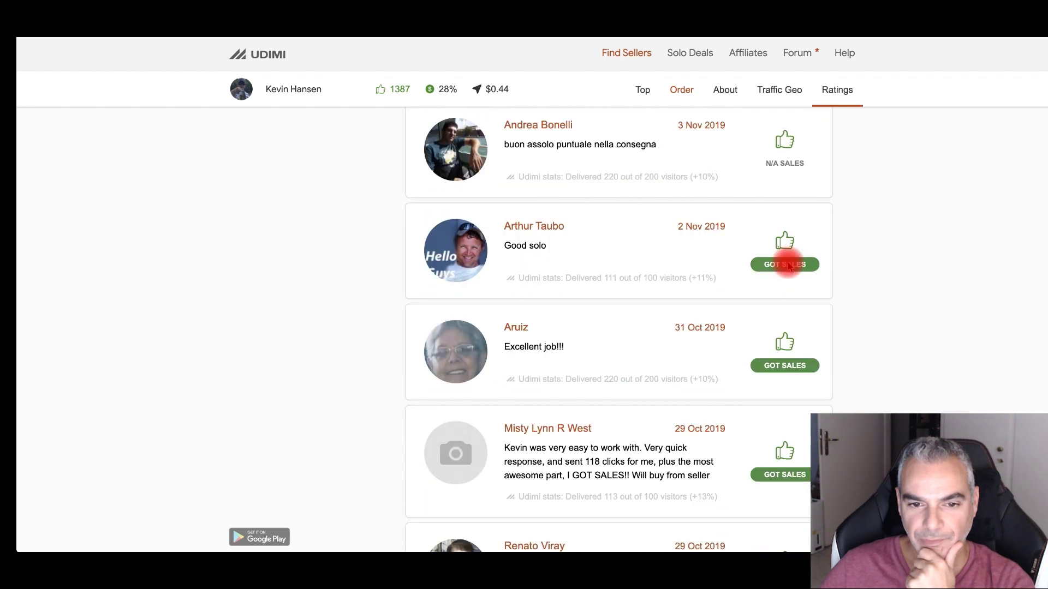
scroll(788, 262, down, 5)
scroll(788, 262, up, 15)
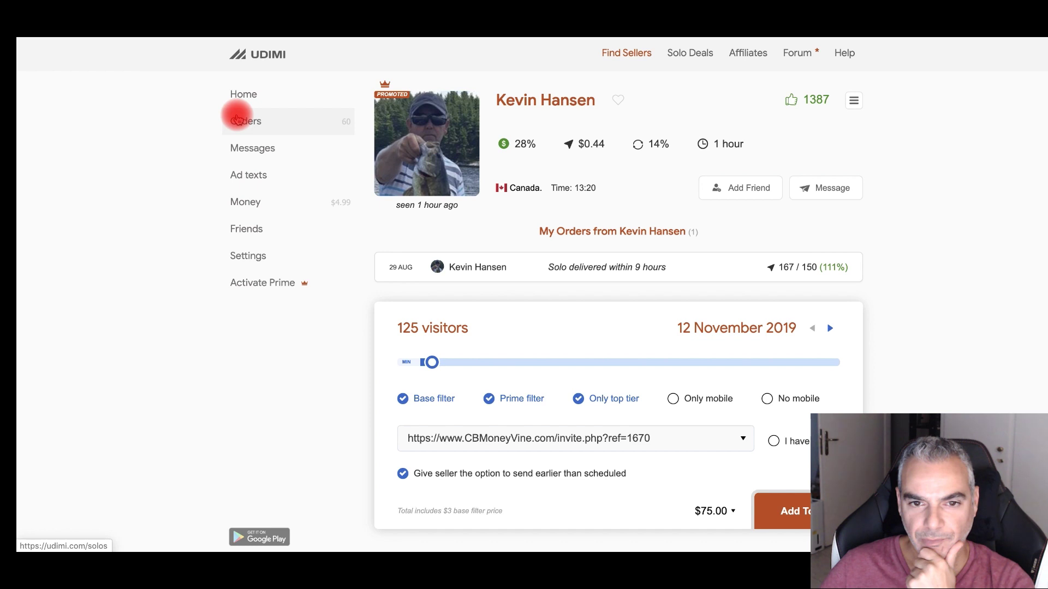
click(238, 119)
Set the Got sales filter to 30% and Ratings to 10+.
scroll(597, 192, down, 3)
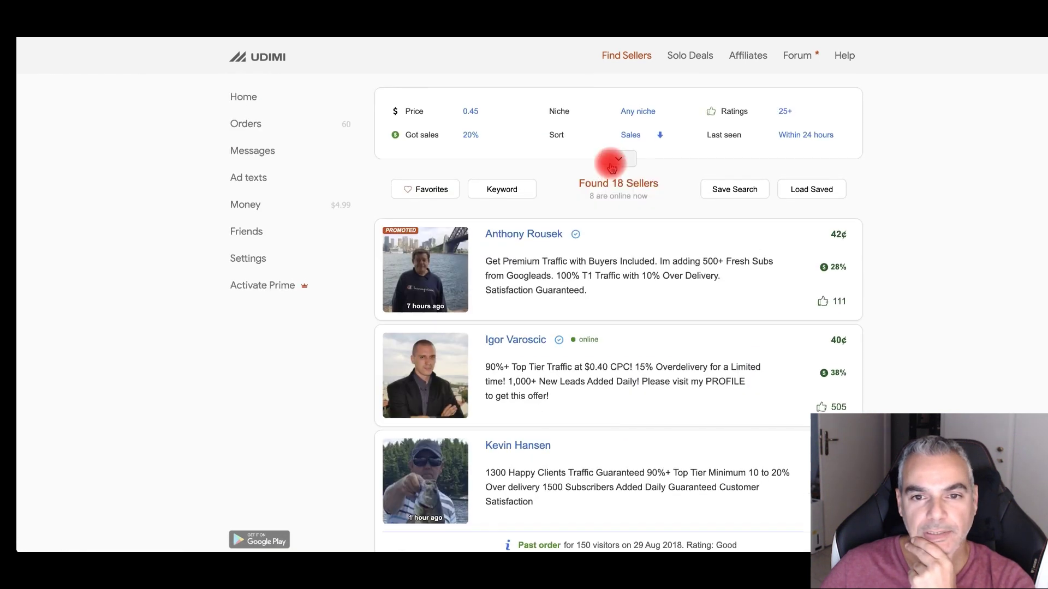
click(475, 132)
click(487, 207)
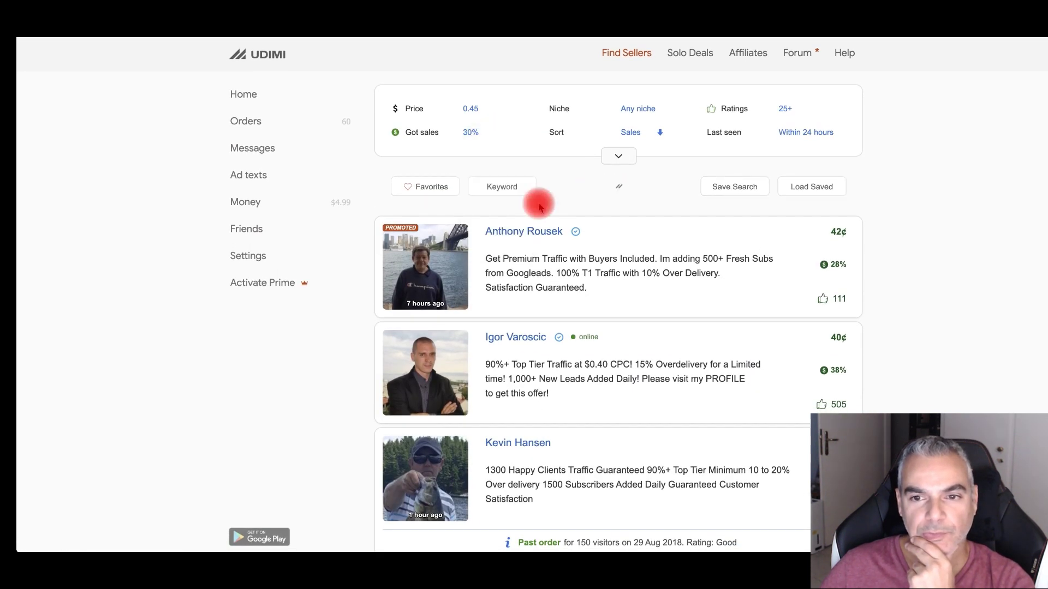
click(804, 111)
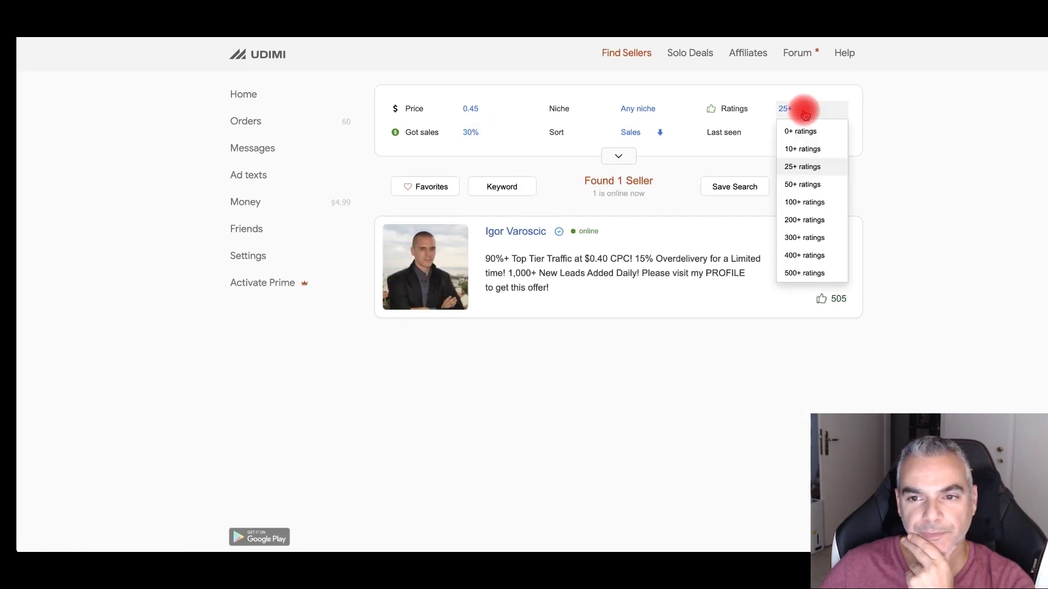
click(804, 152)
Limit the niche to Marketing and the maximum price to $0.55, then browse the 6 sellers.
click(654, 109)
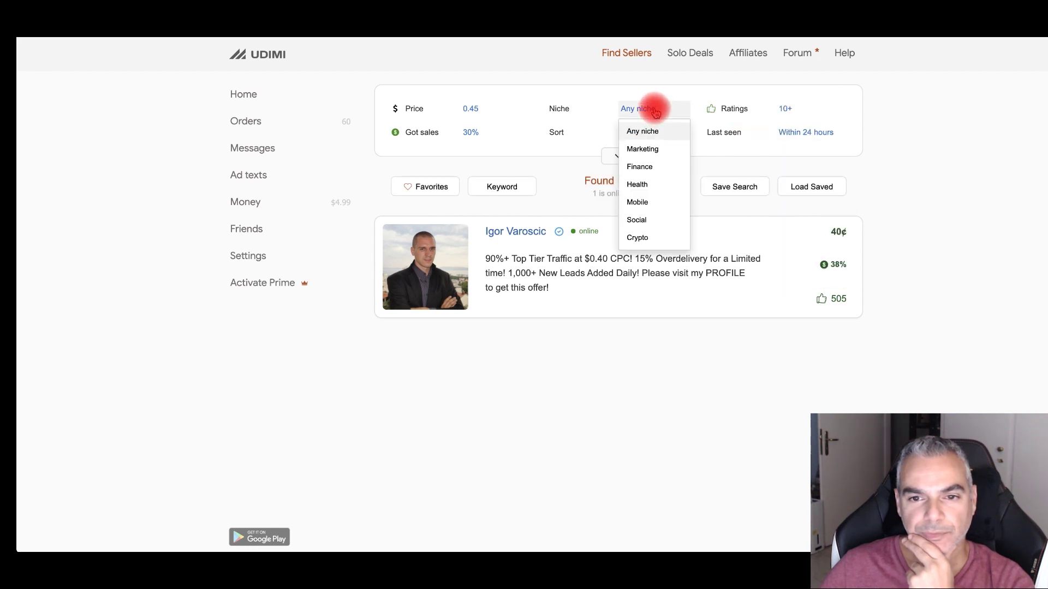
click(658, 150)
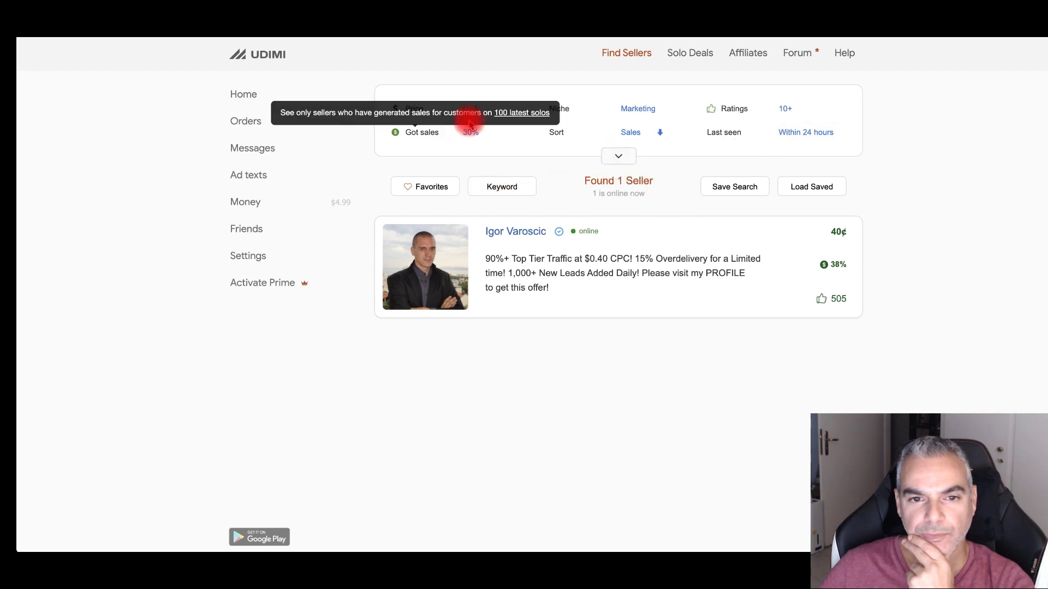
click(472, 109)
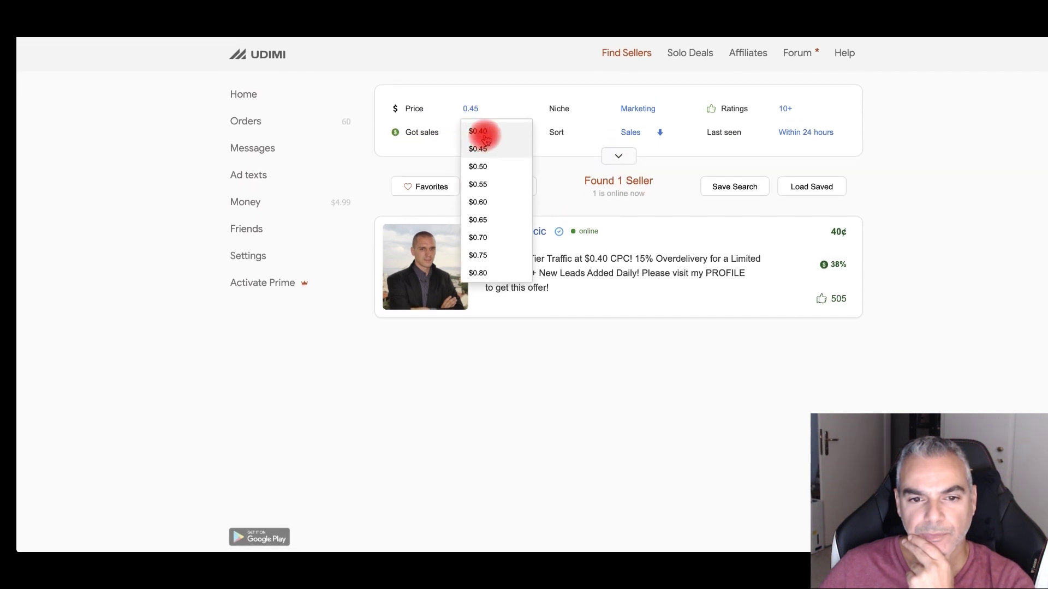
click(485, 136)
click(473, 107)
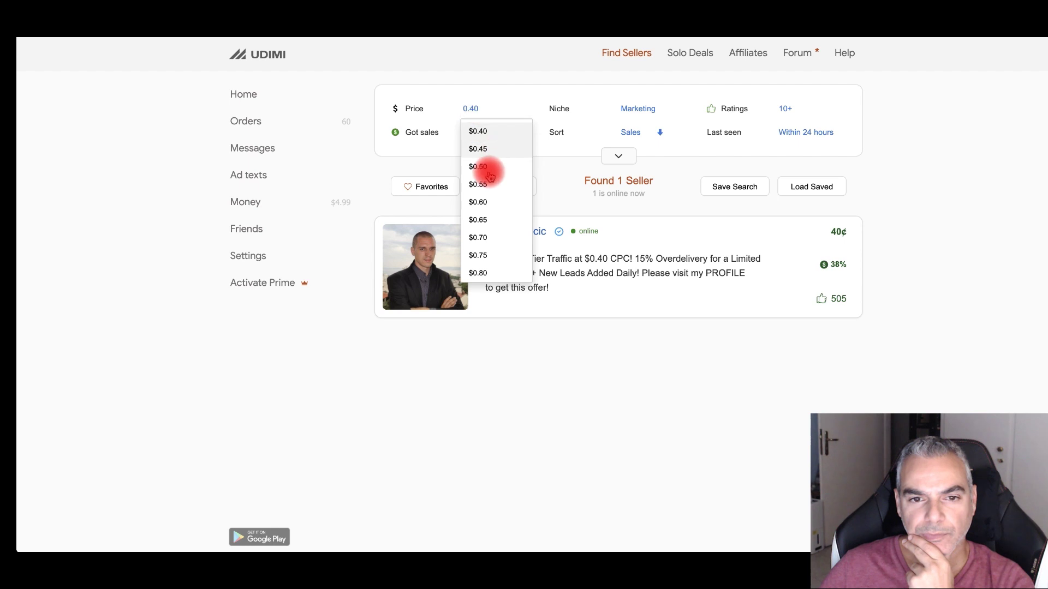
click(487, 183)
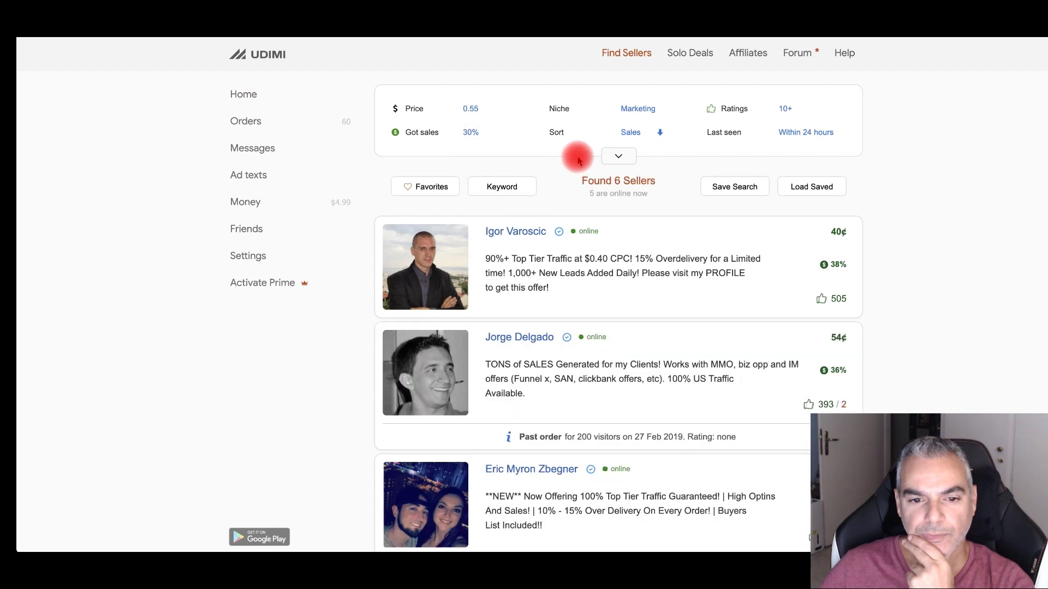
scroll(510, 146, down, 2)
scroll(508, 155, down, 2)
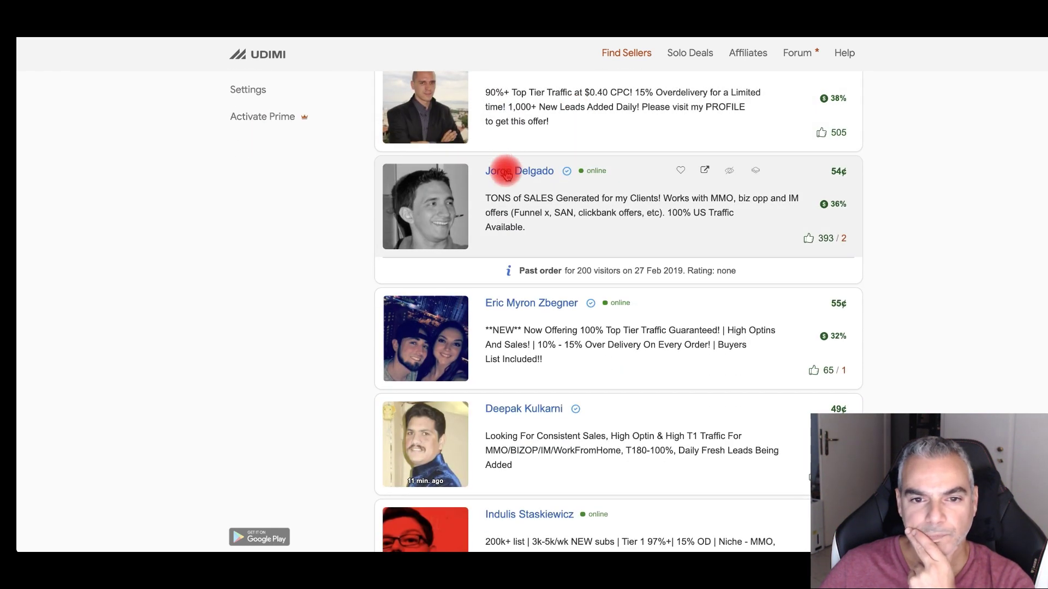
Open the 54¢ seller's profile, add the Prime filter and adjust the visitor slider.
click(506, 173)
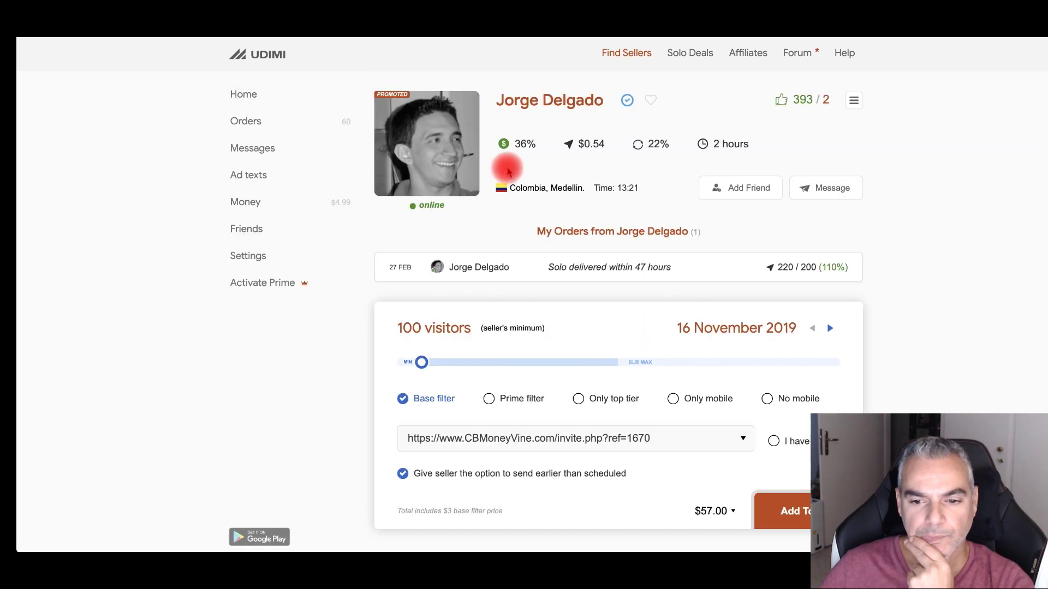
scroll(508, 173, down, 2)
click(489, 279)
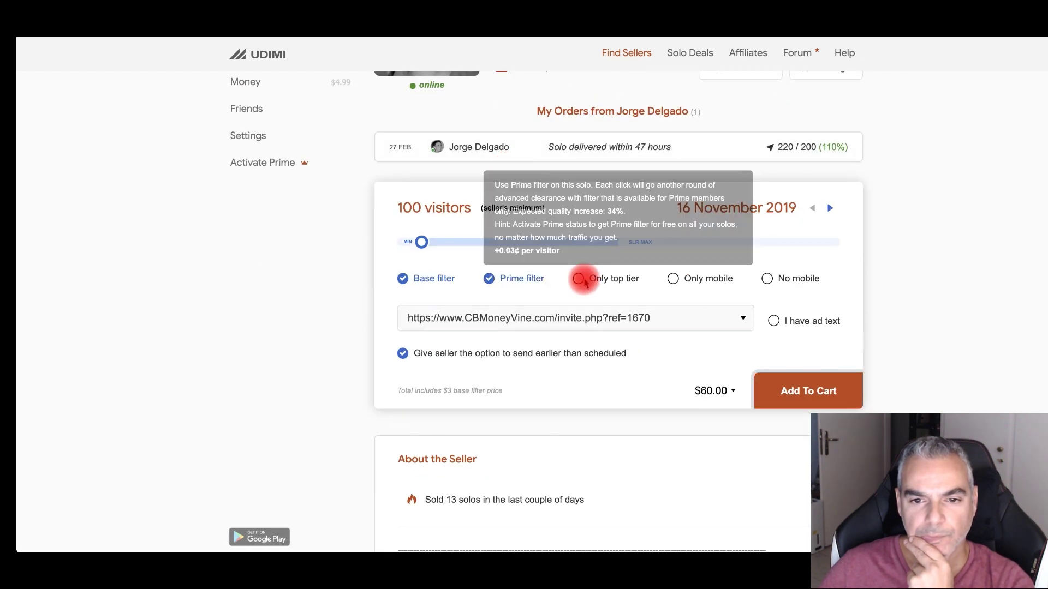
click(493, 243)
drag(494, 244, 447, 244)
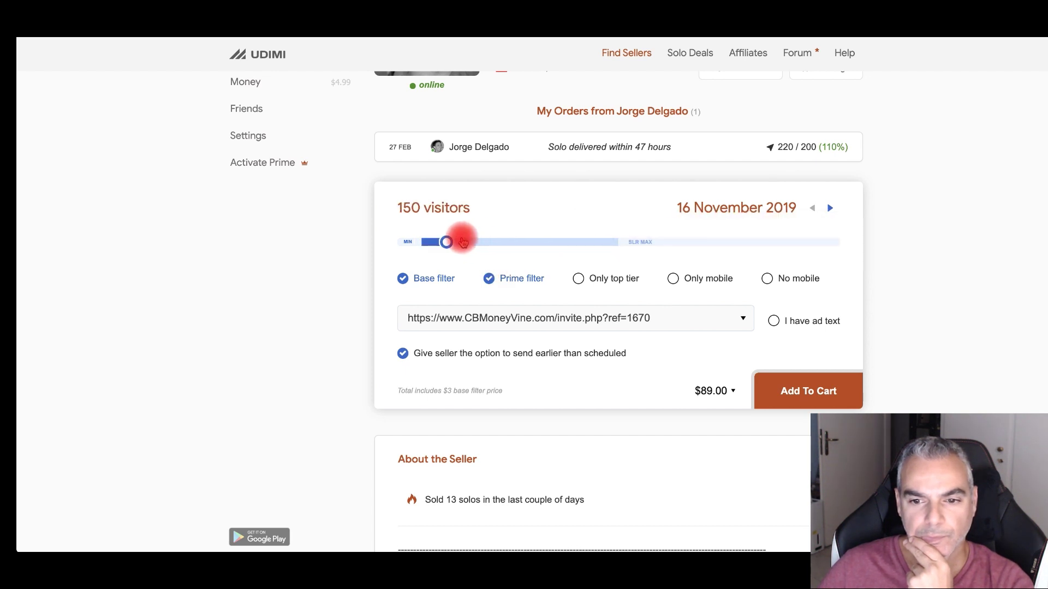
Review this seller's ratings, then return to the 505-rating seller's tab.
scroll(464, 243, down, 4)
scroll(469, 240, down, 15)
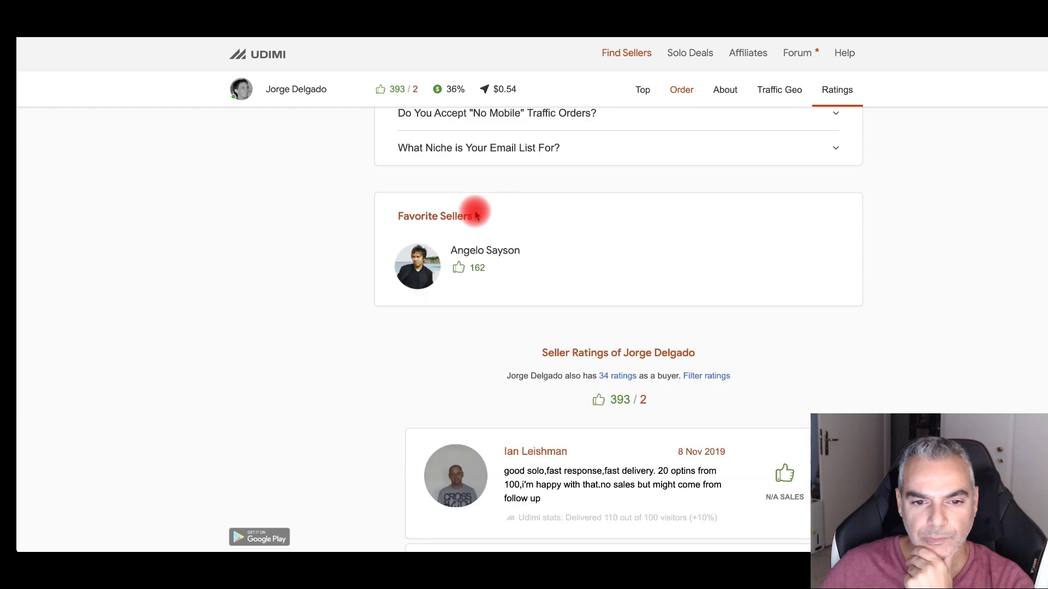
scroll(477, 215, down, 8)
scroll(477, 215, up, 3)
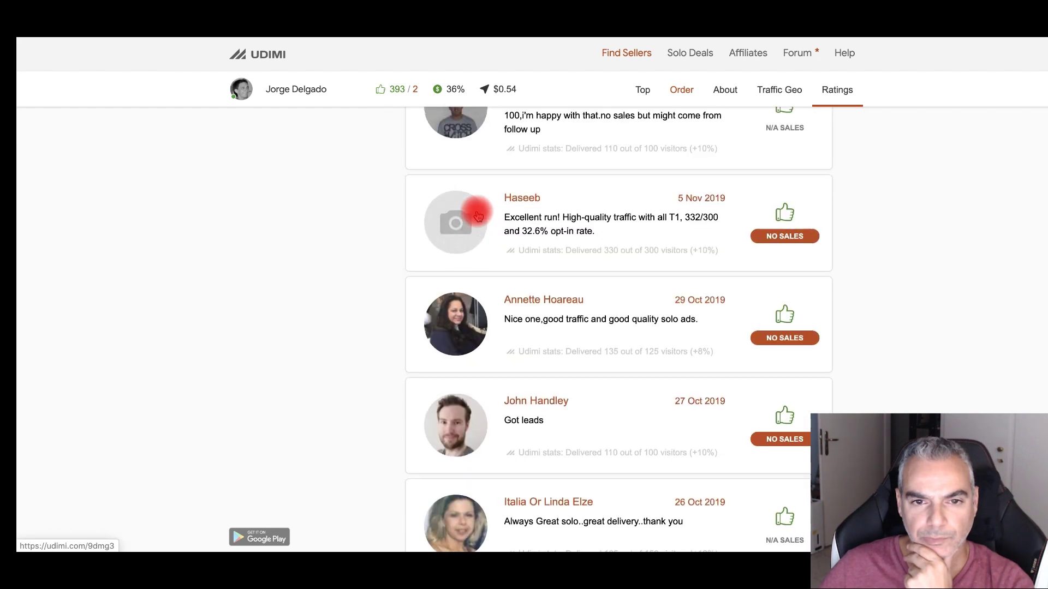
scroll(476, 215, up, 1)
scroll(476, 215, down, 5)
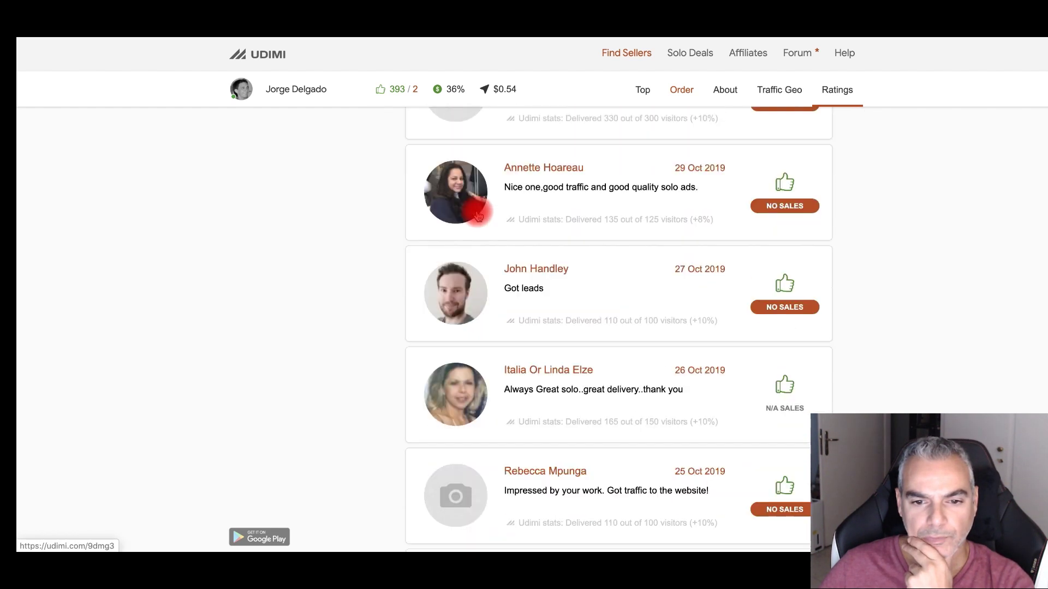
scroll(478, 215, down, 1)
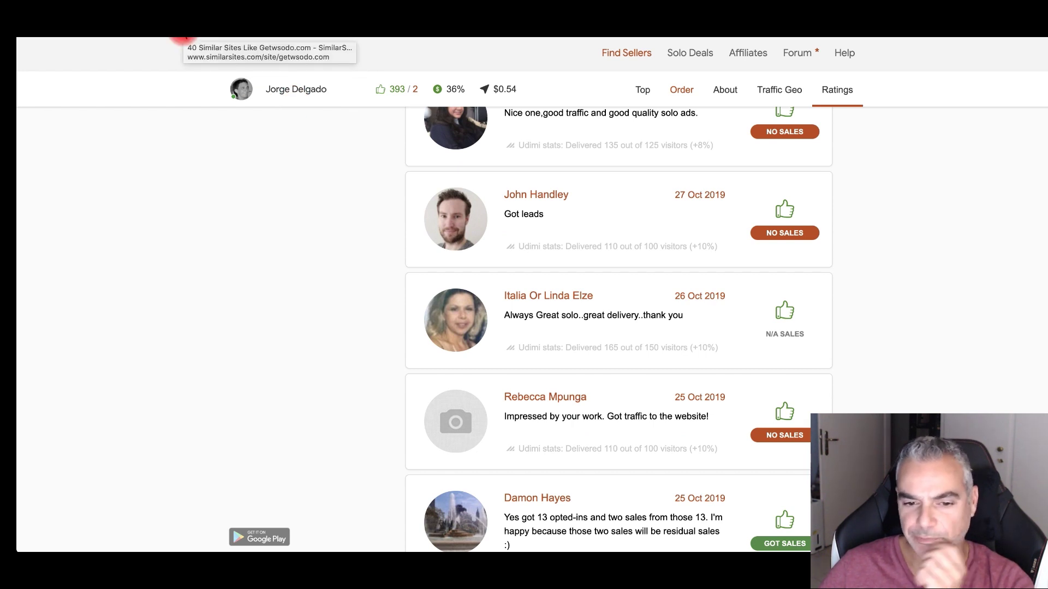
click(185, 36)
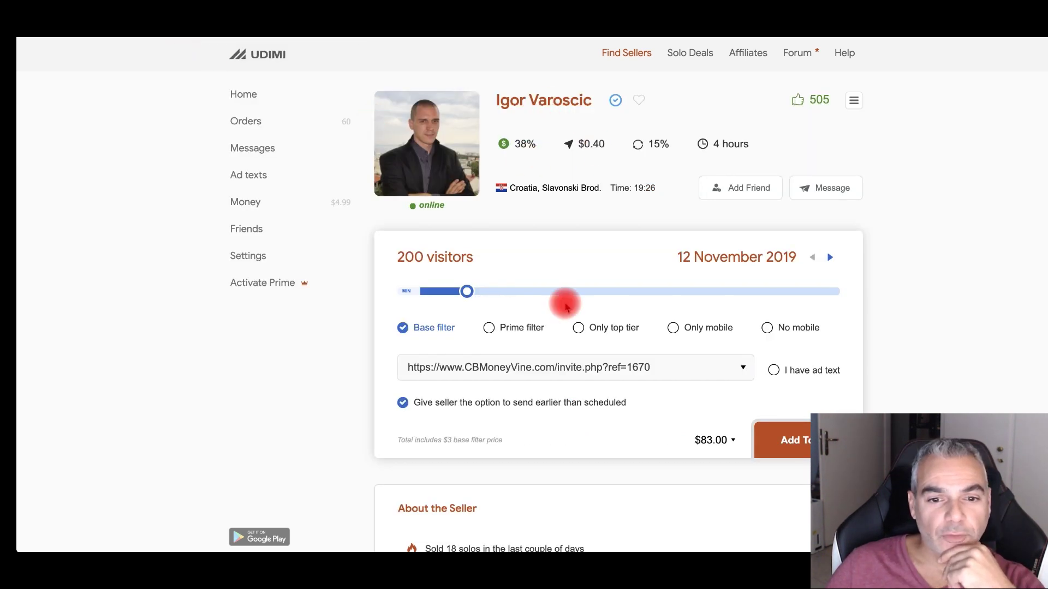
Clear the destination URL field in the 505-rating seller's 200-visitor order form.
scroll(627, 316, down, 1)
drag(655, 308, 394, 297)
text(http://www.clkmg.com/dpapaimc/traxionsolos)
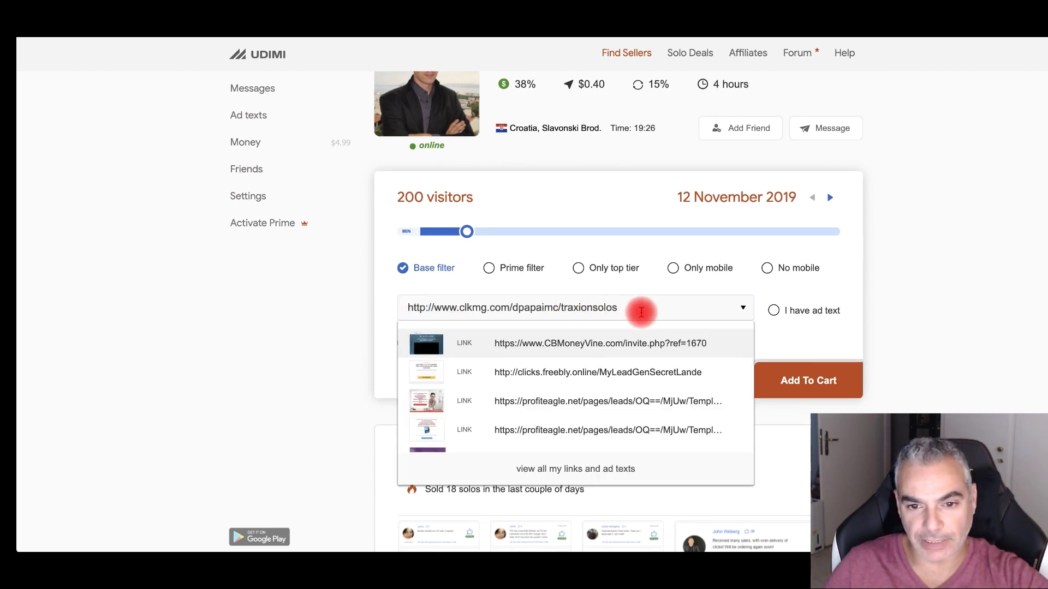
drag(639, 307, 215, 279)
key(BackSpace)
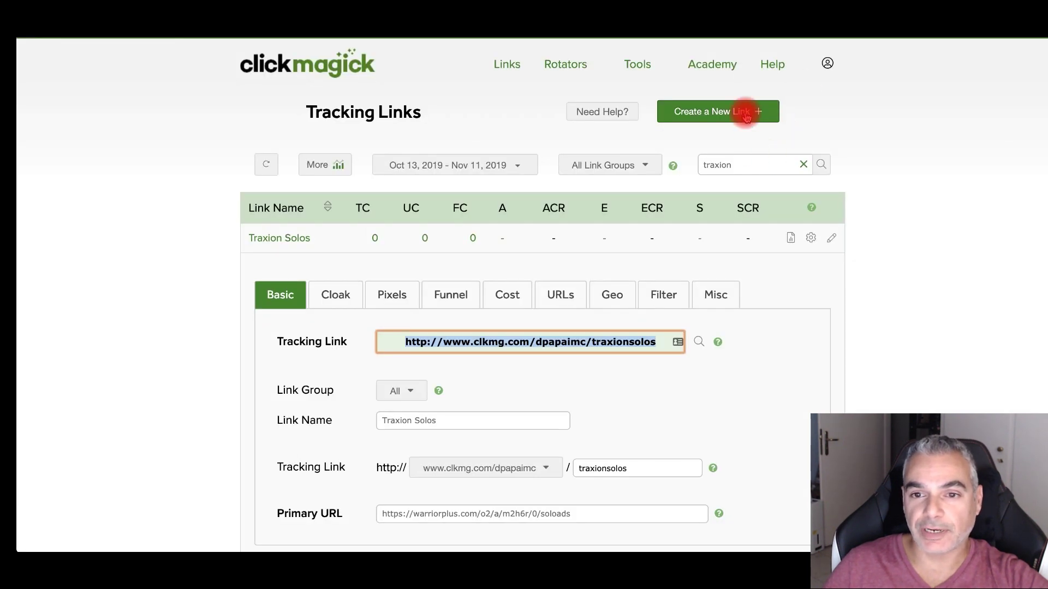
Create a ClickMagick link 'traxion Solo' with ID traxionsololander pointing to the opt-in page.
click(748, 111)
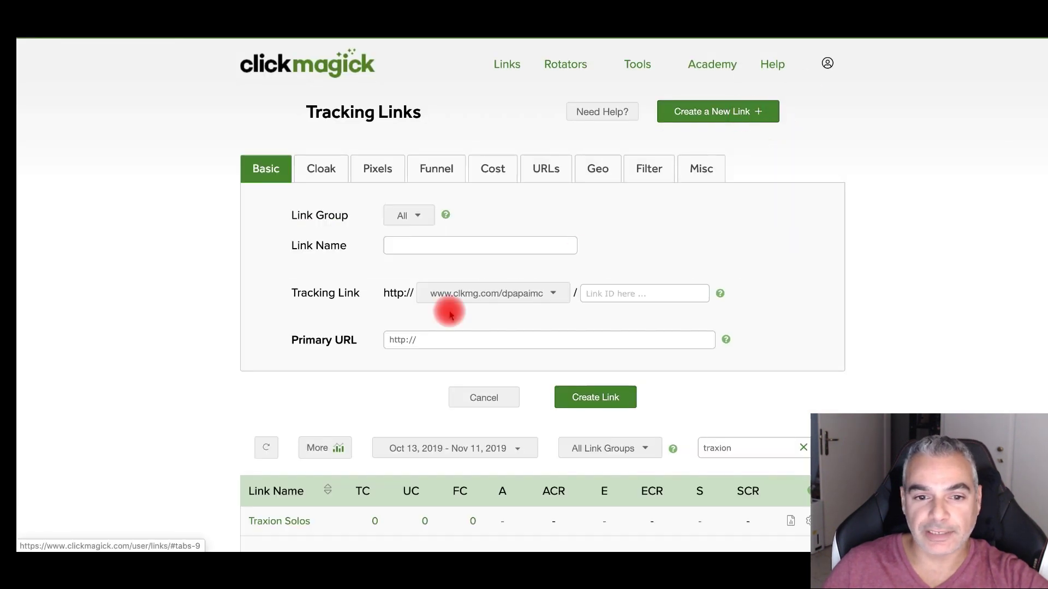
click(476, 343)
text(https)
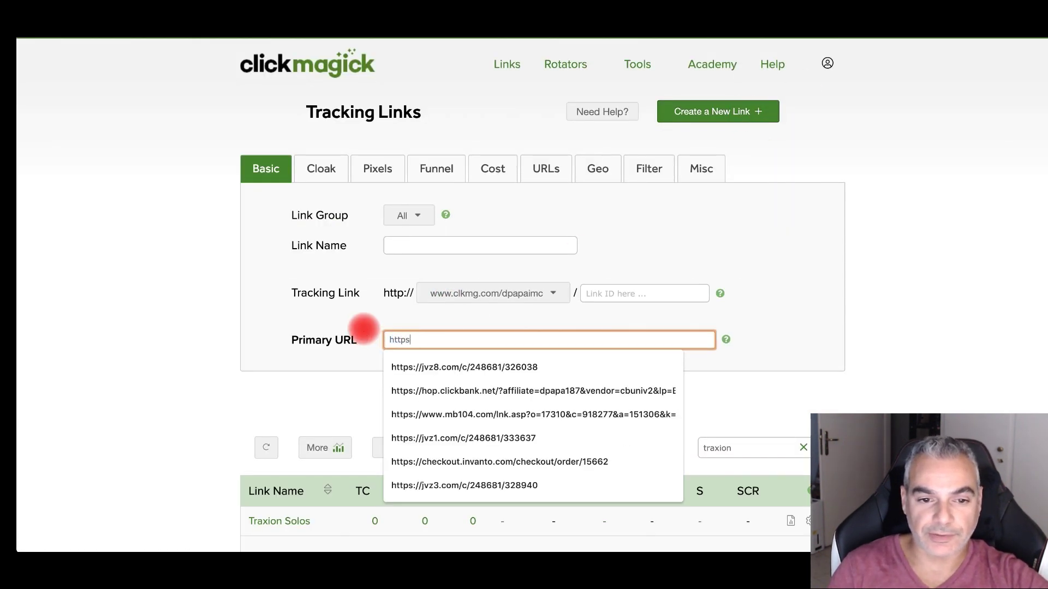
key(BackSpace)
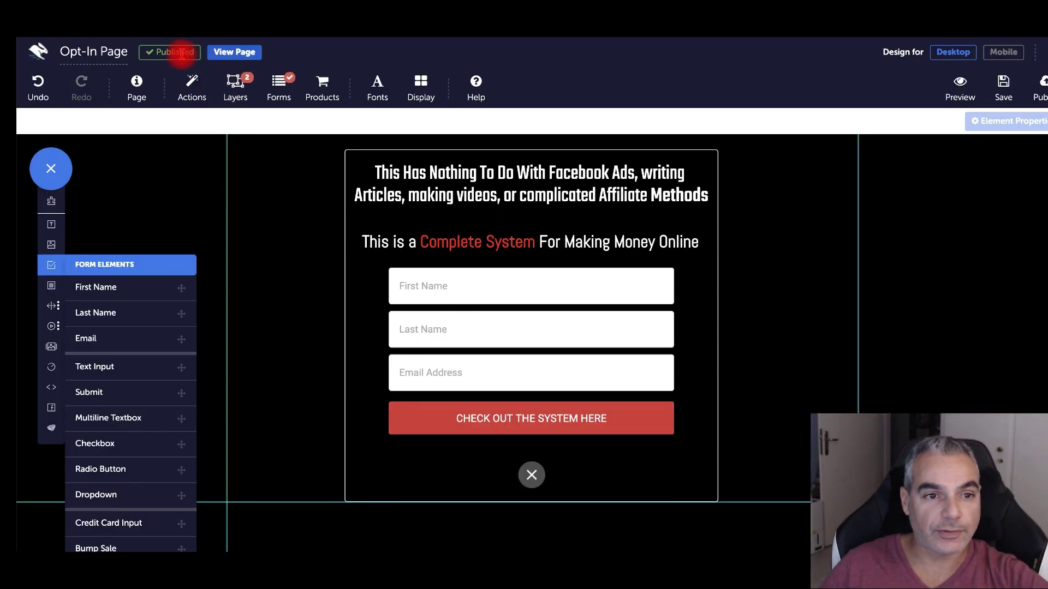
click(253, 54)
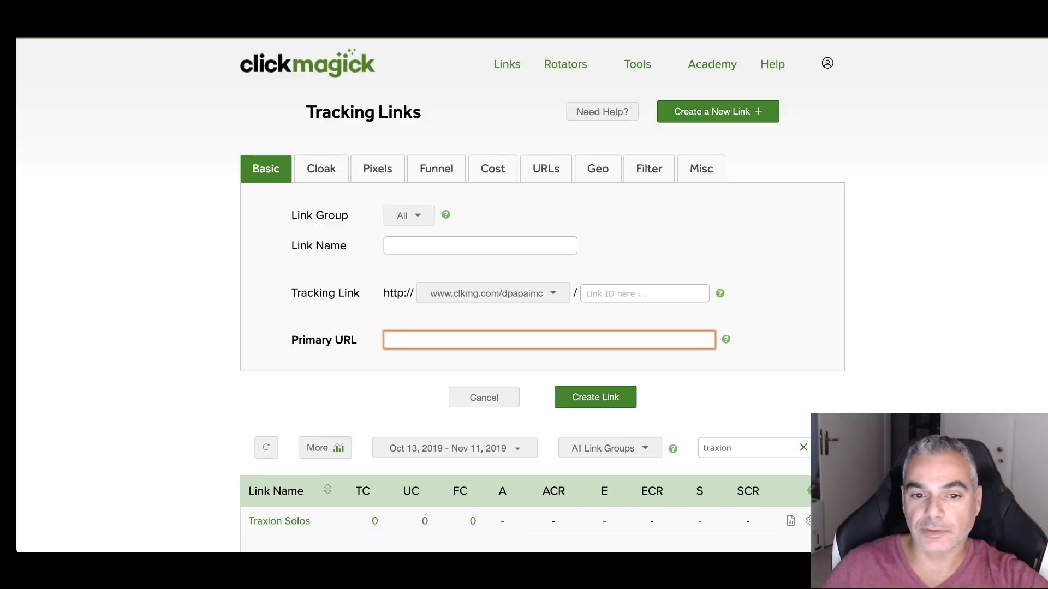
text(https://dpapa.convertri.com/traxion)
click(622, 286)
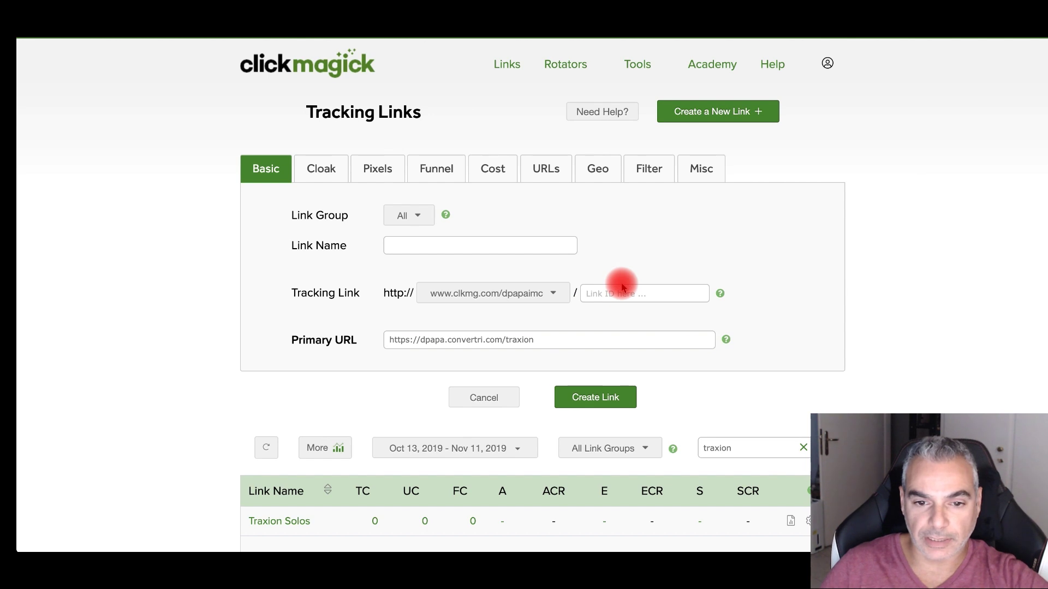
text(traxionsolo)
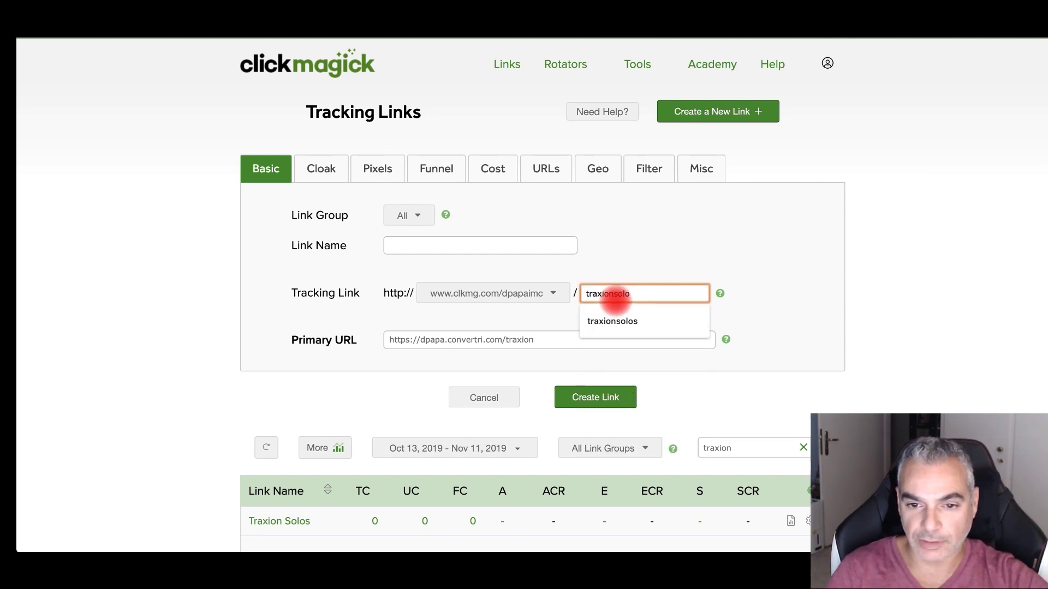
text(lander)
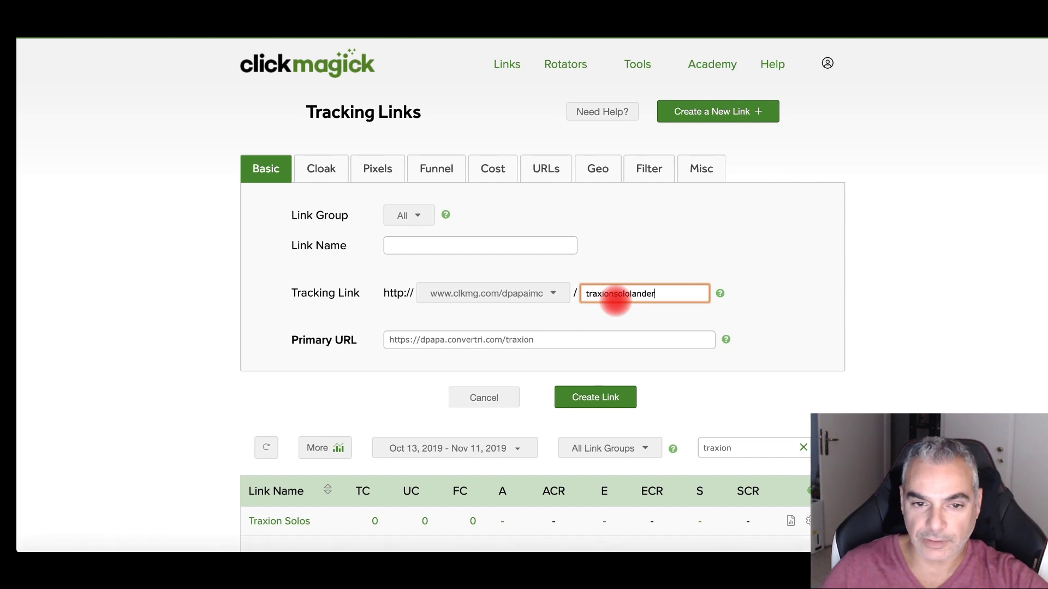
click(499, 242)
text(tr)
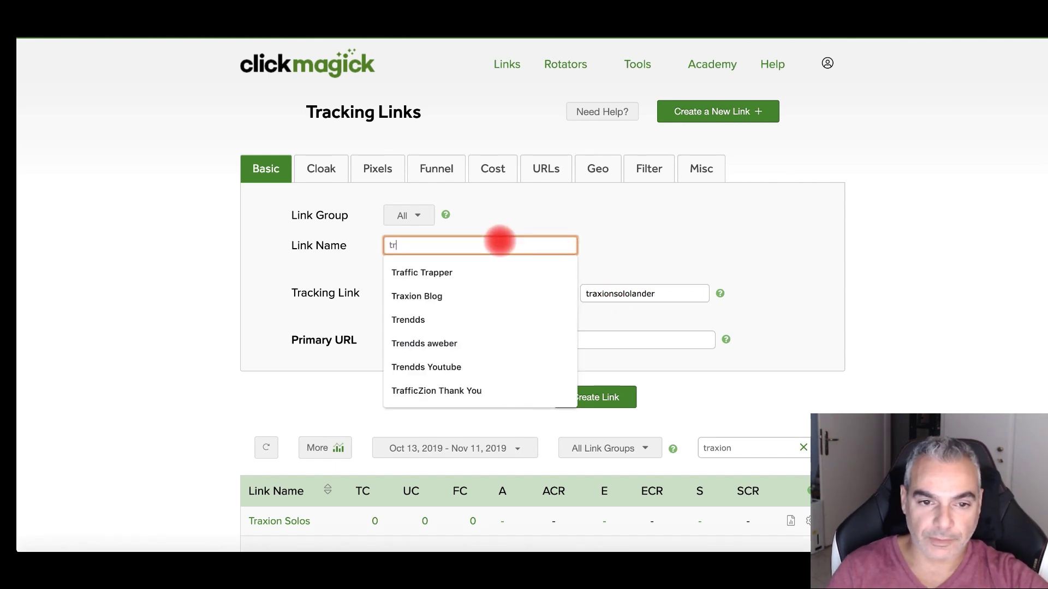
text(axion Solo lander)
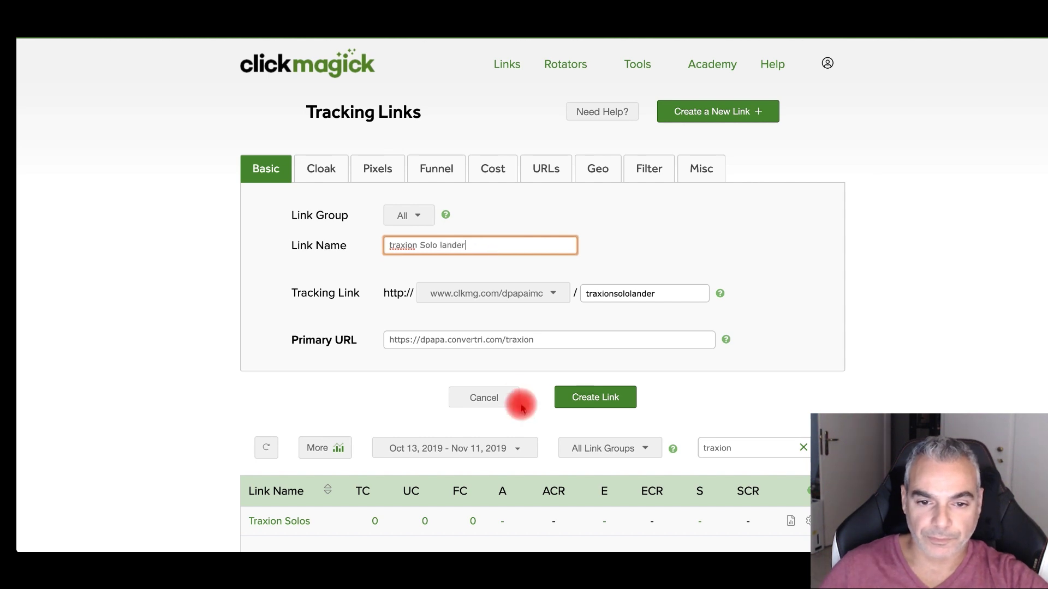
click(585, 397)
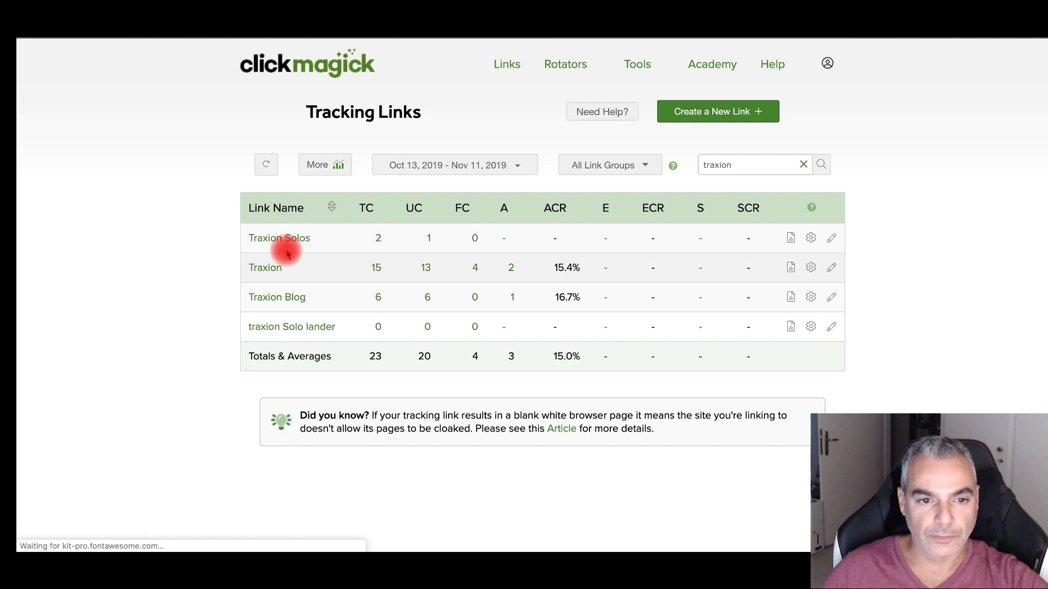
Copy the traxion Solo lander tracking URL and load it in a new browser tab.
click(303, 330)
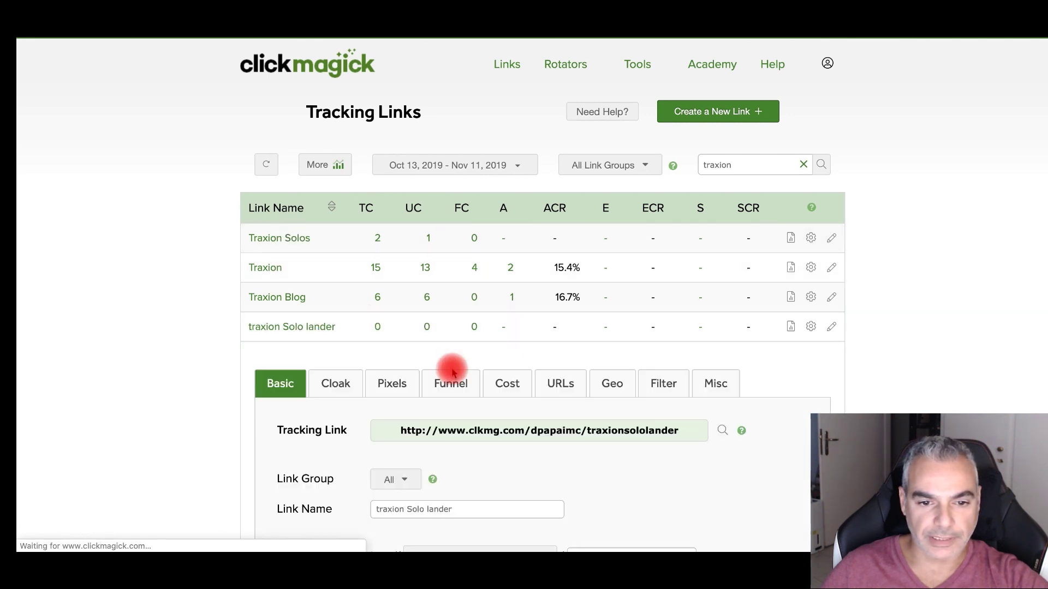
click(470, 426)
key(ctrl+c)
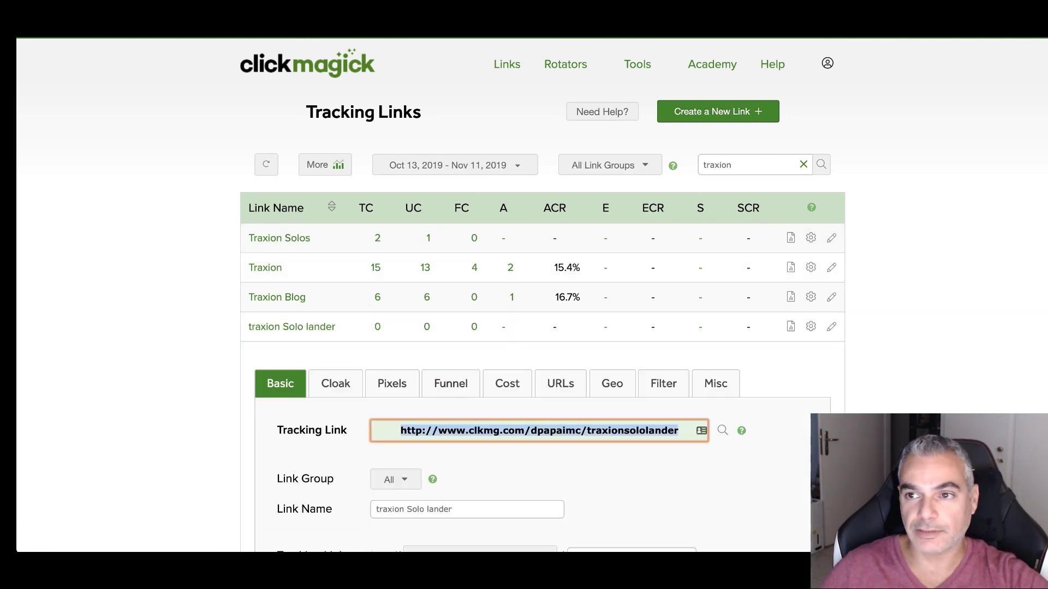
key(ctrl+t)
key(ctrl+v)
key(Return)
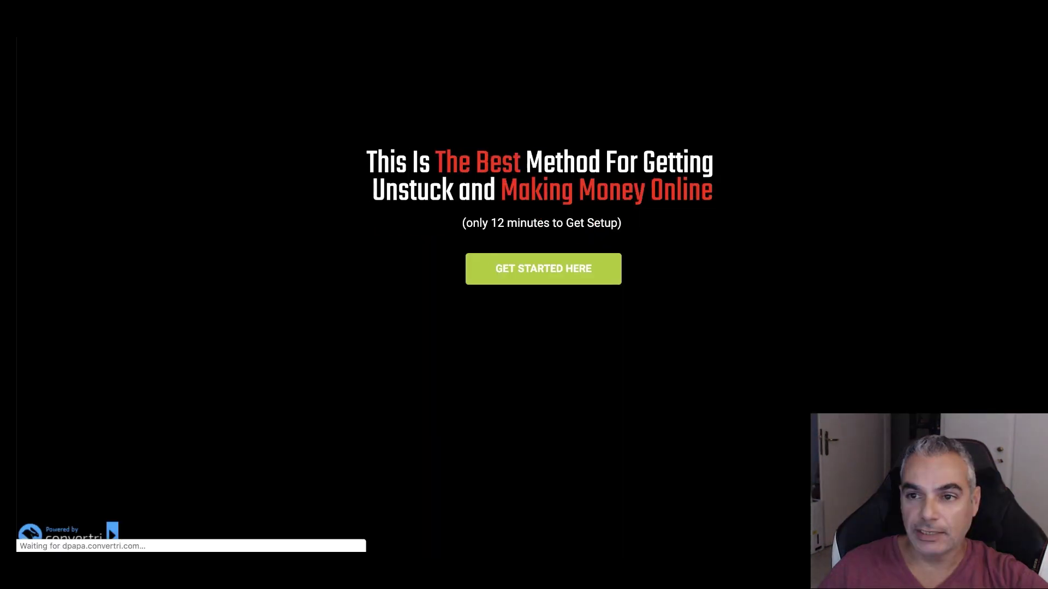
Fill the GET STARTED HERE form with saved first name, last name and e-mail, and submit it.
click(524, 285)
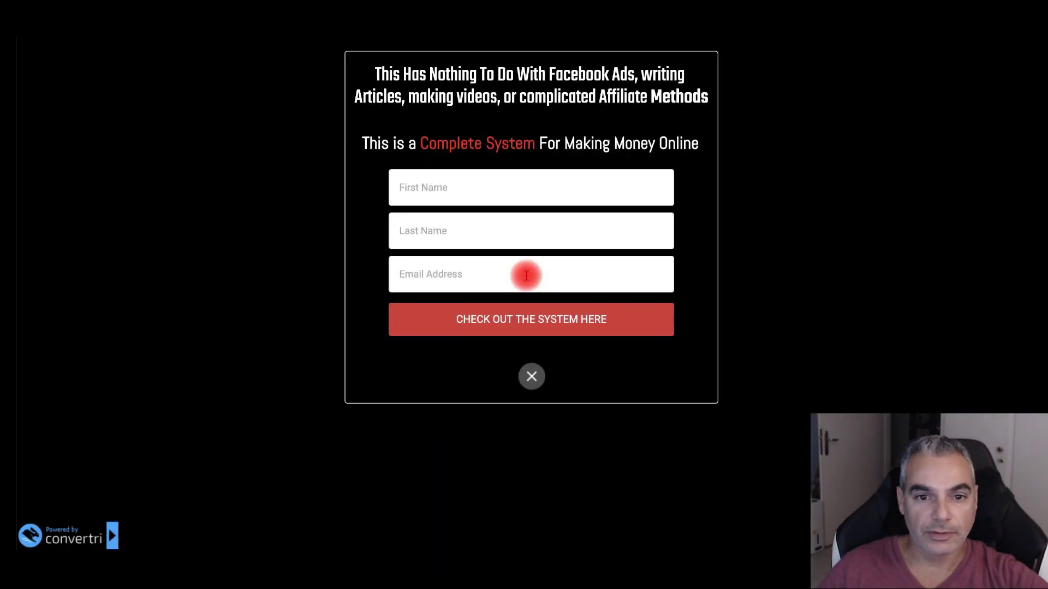
click(465, 187)
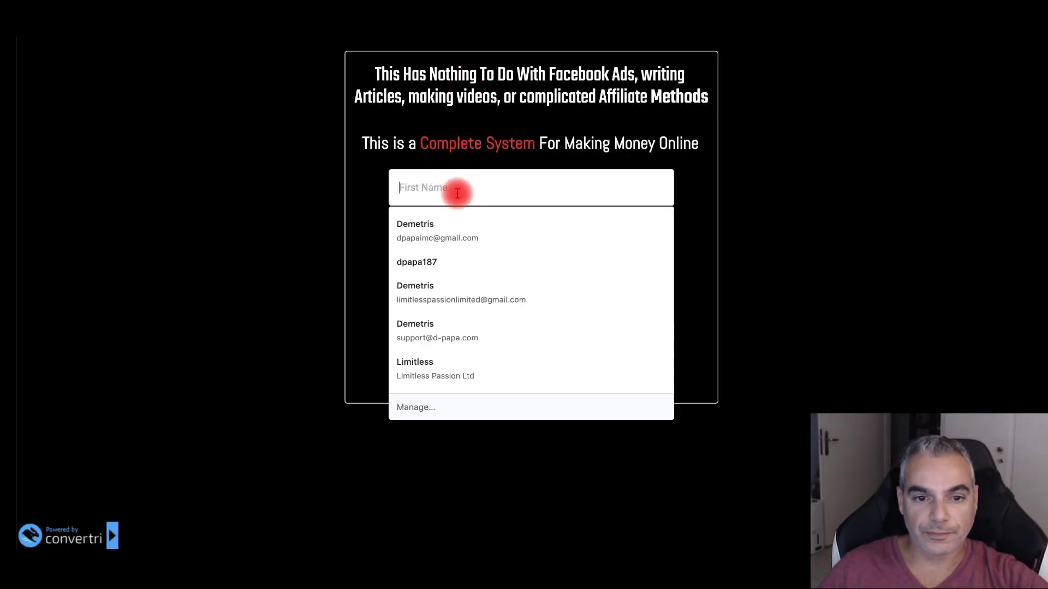
click(456, 231)
click(456, 231)
click(417, 285)
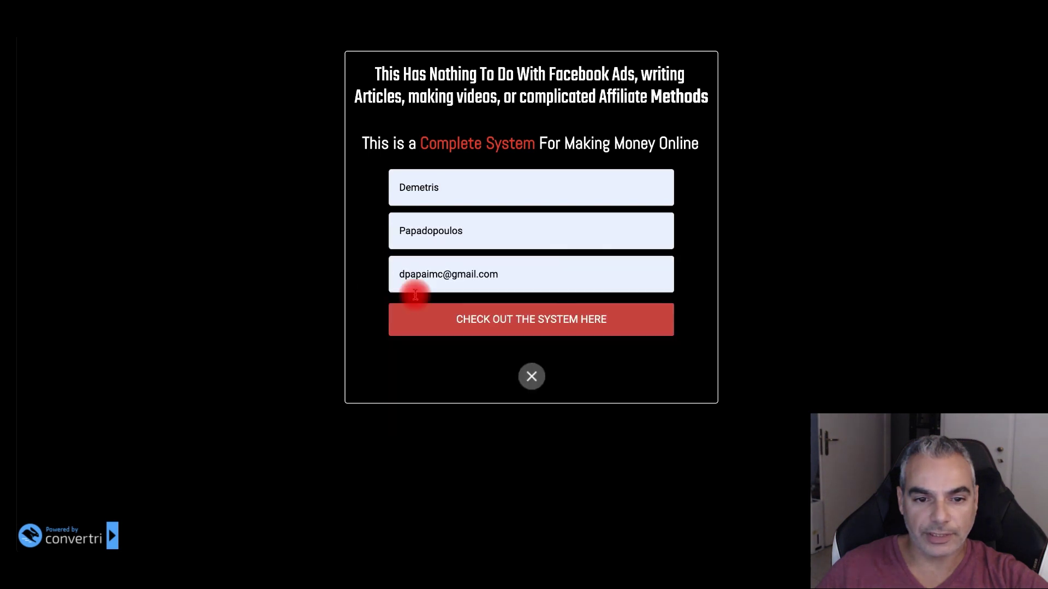
click(493, 315)
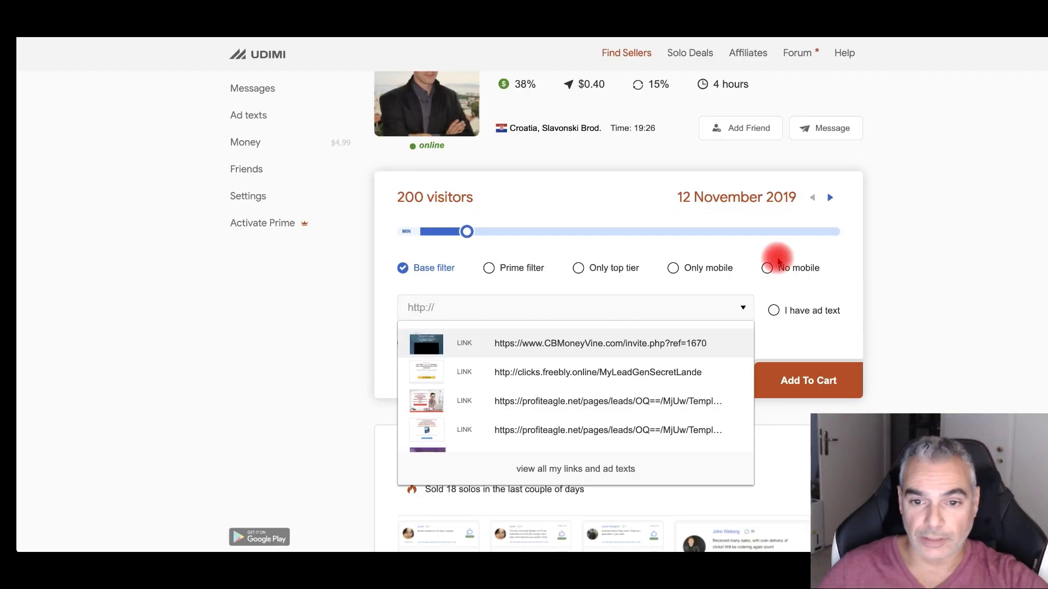
Paste the ClickMagick tracking link as the solo order's destination URL.
click(877, 265)
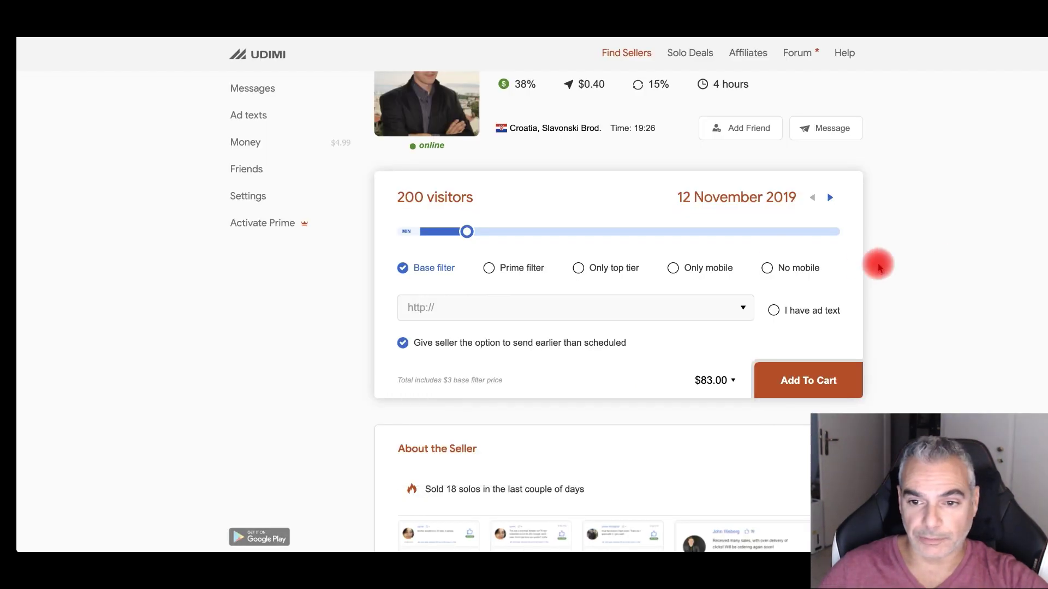
click(409, 307)
key(ctrl+v)
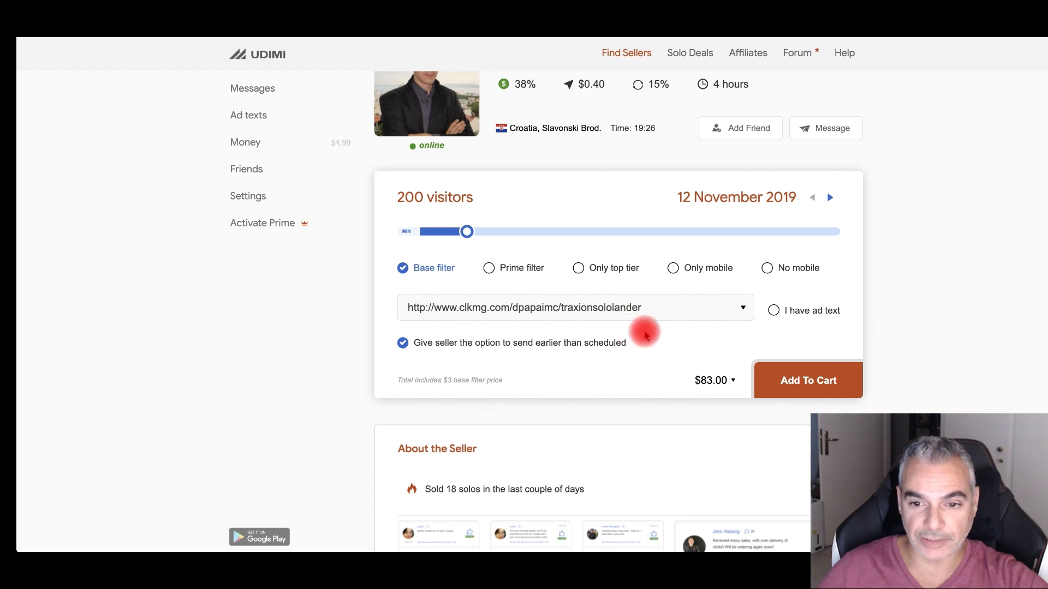
scroll(643, 332, down, 2)
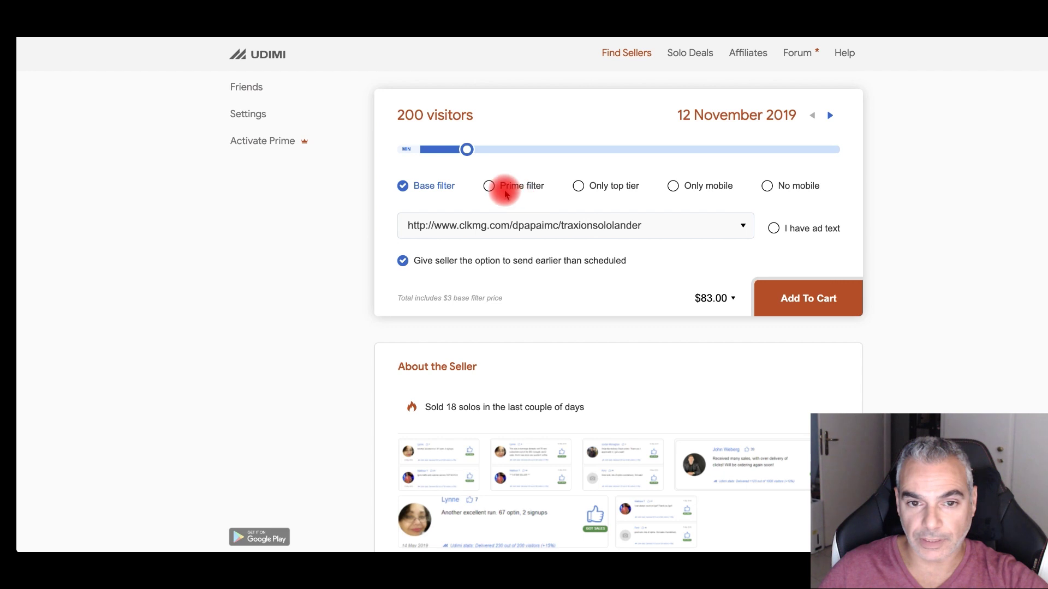
Add Prime filter and Only top tier, lower to 150 visitors for $83.00, and add to cart.
mouse_move(492, 187)
click(536, 190)
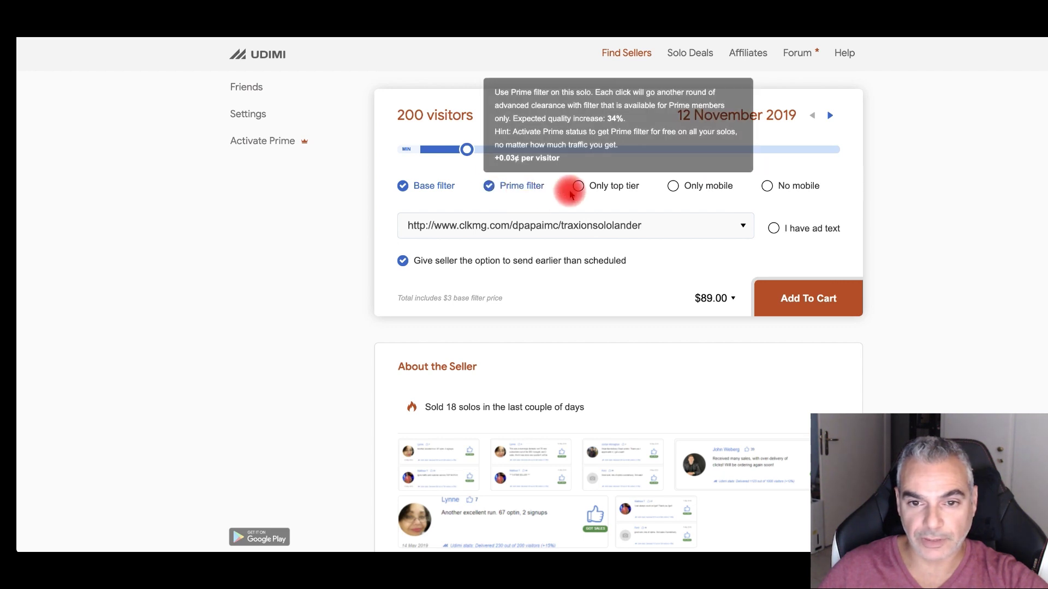
click(578, 186)
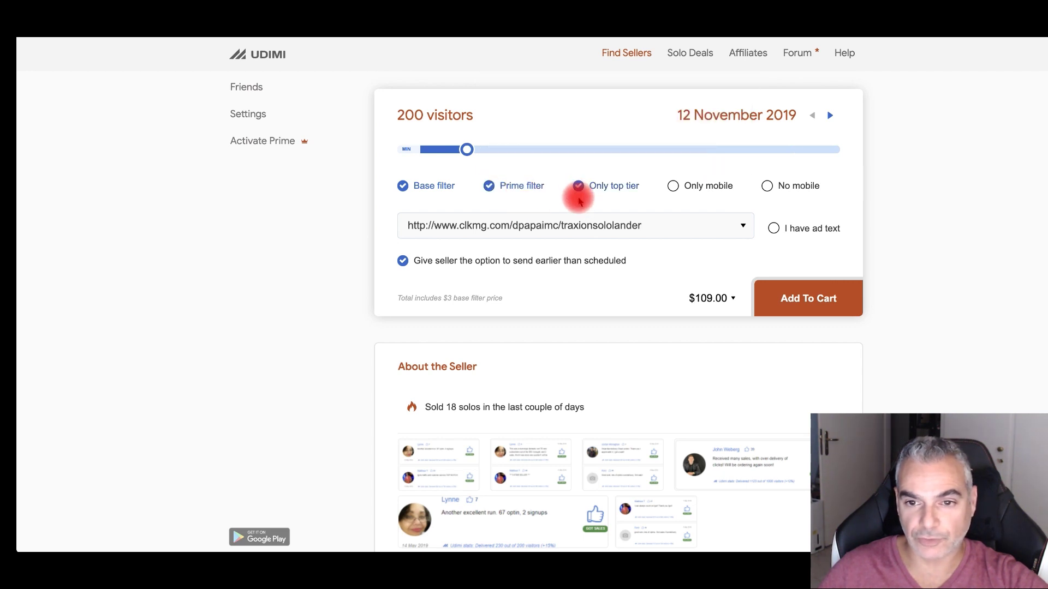
click(726, 298)
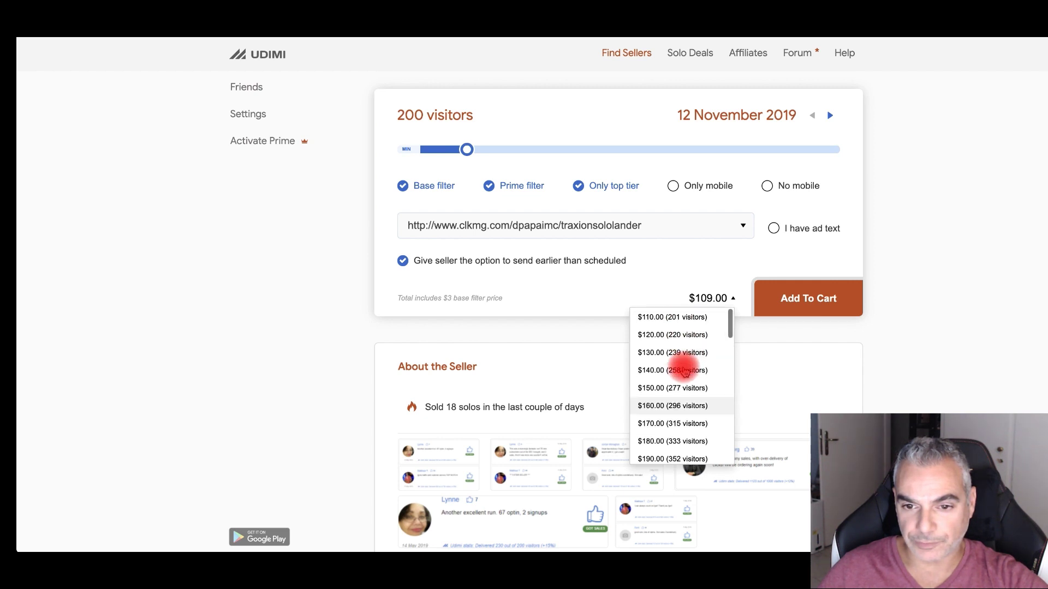
click(720, 303)
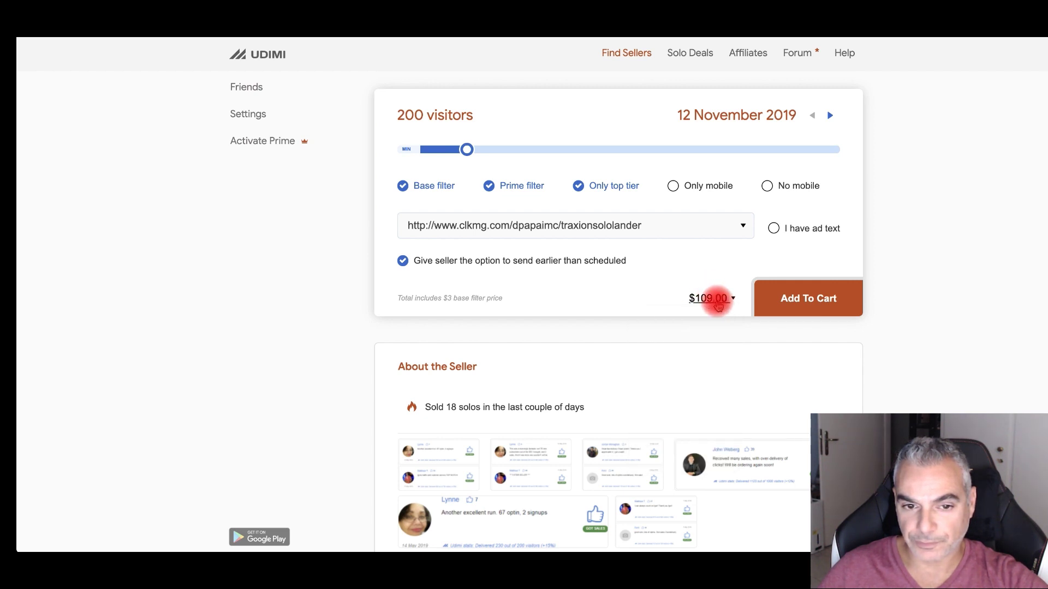
click(718, 303)
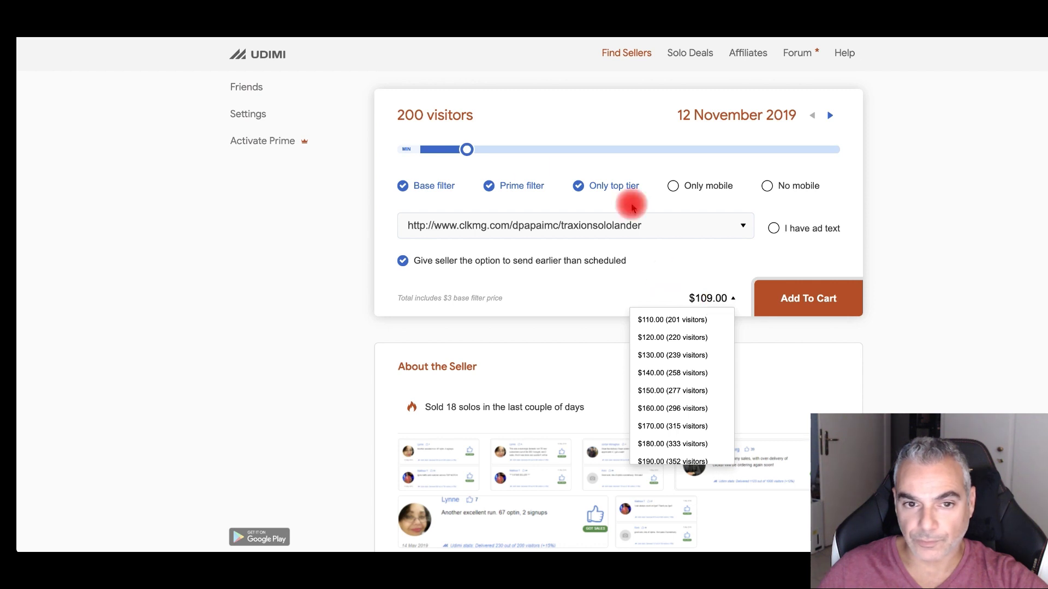
click(466, 150)
drag(465, 153, 449, 156)
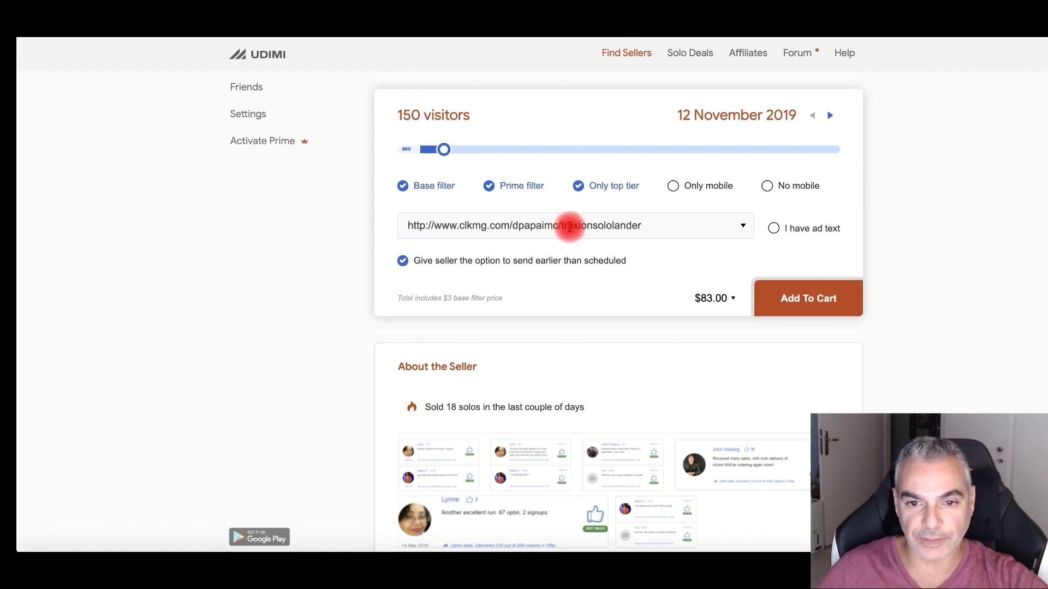
click(813, 301)
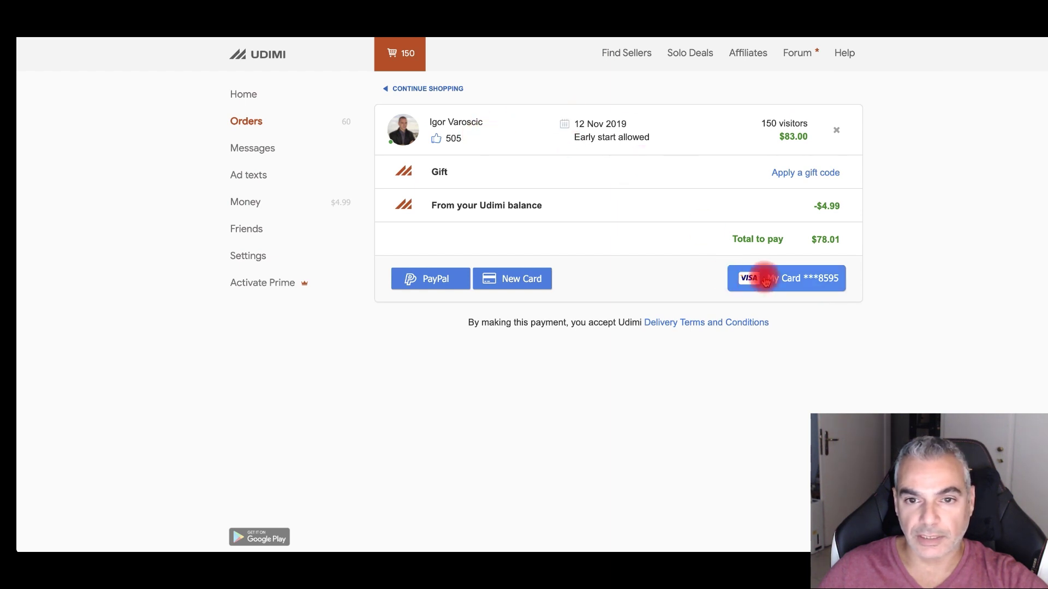
Pay the $78.01 cart total with the saved Visa card.
click(766, 281)
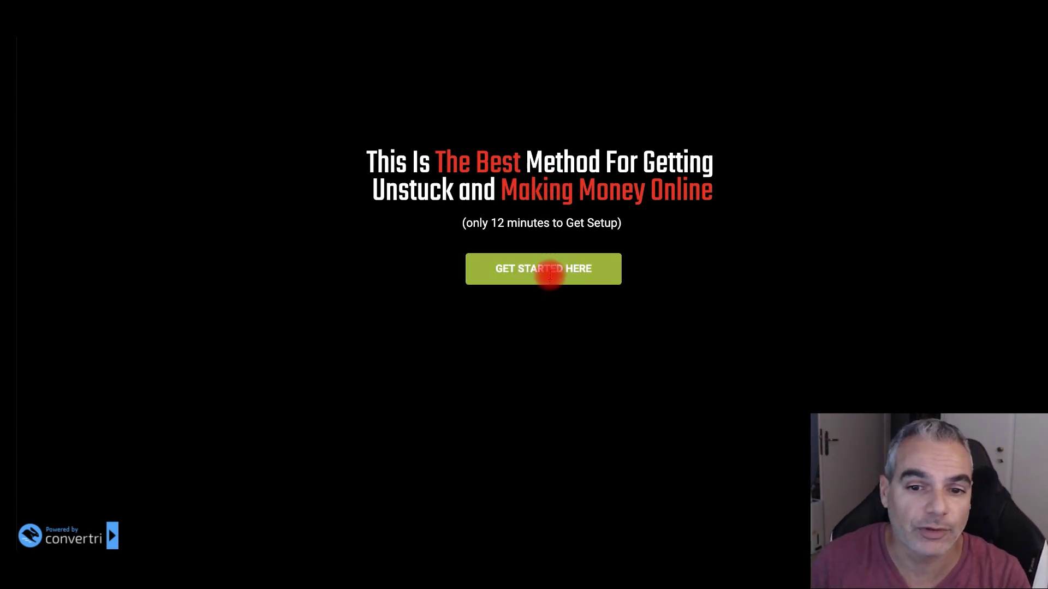
Open the signup popup on the Convertri opt-in landing page.
click(552, 271)
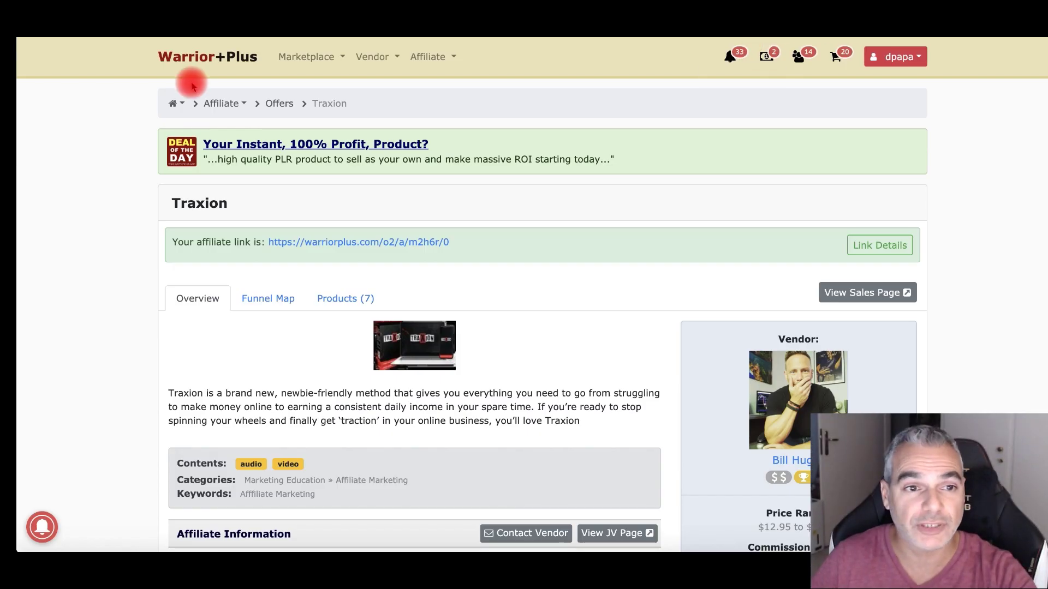
Check affiliate stats, then open the Sales Dashboard showing $35.54 today and $945.04 this month.
click(431, 60)
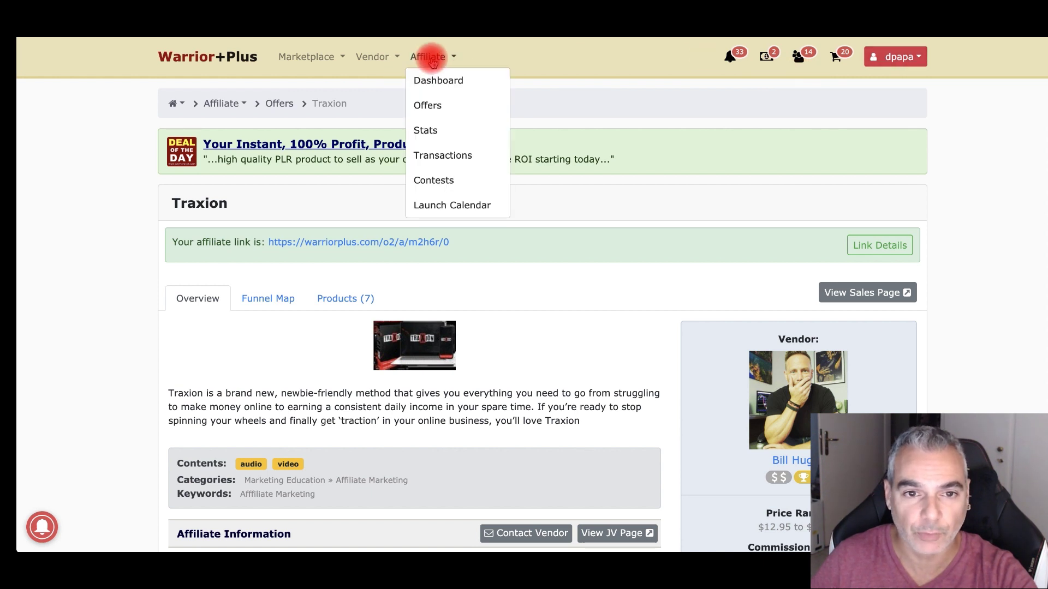
click(425, 130)
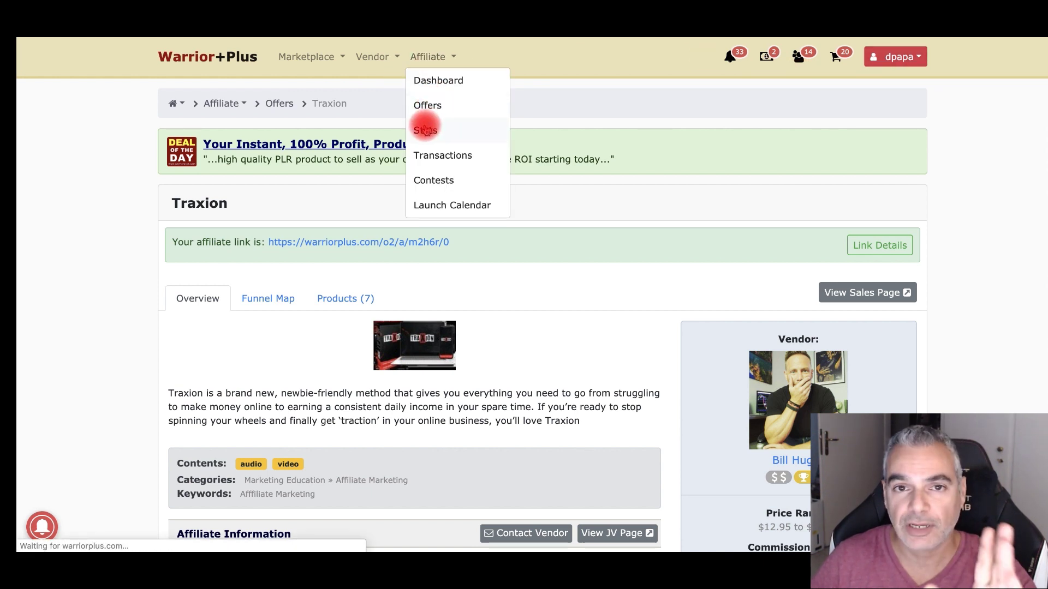
click(439, 58)
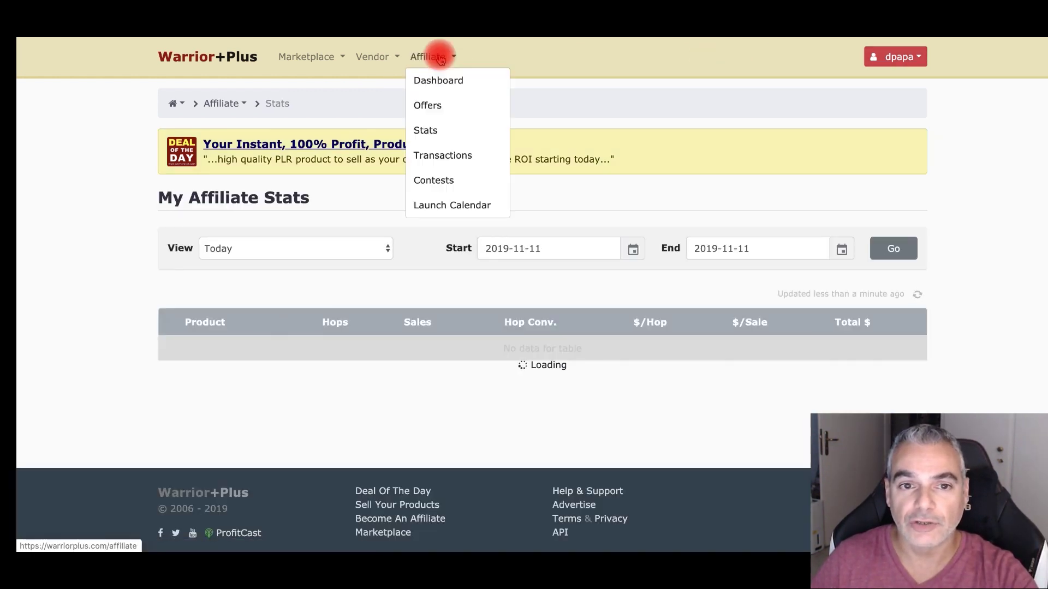
click(440, 81)
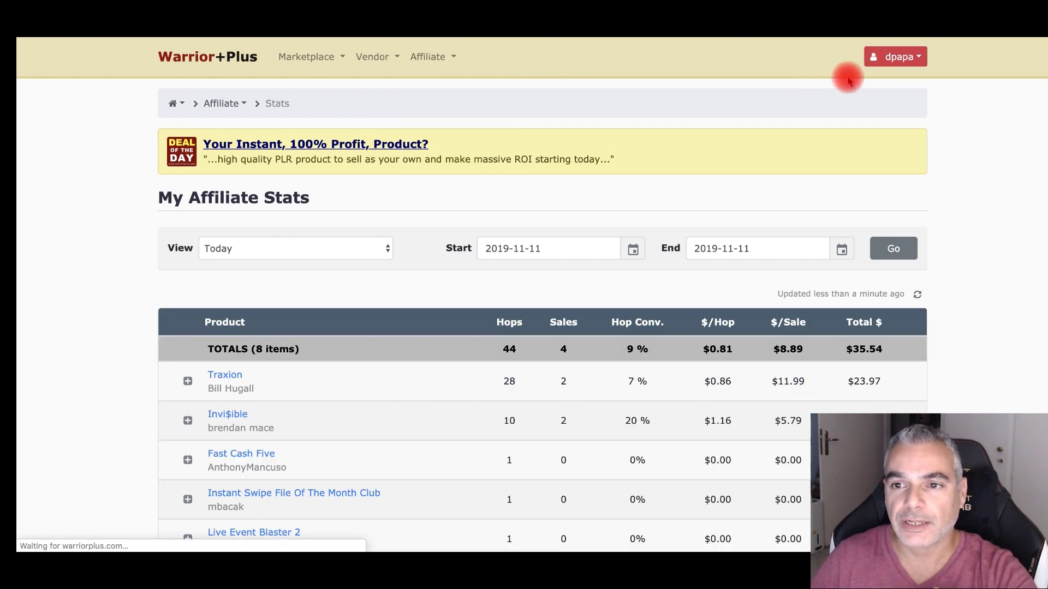
click(887, 57)
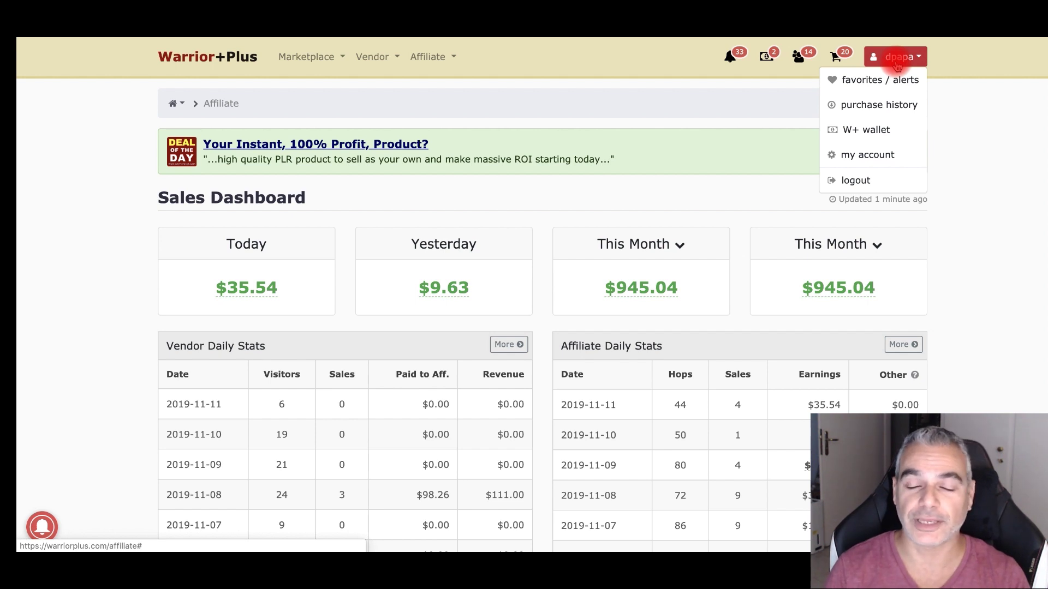
Close the account dropdown to reveal the 2019-11-11 daily stats: 44 hops, 4 sales, $35.54.
click(896, 59)
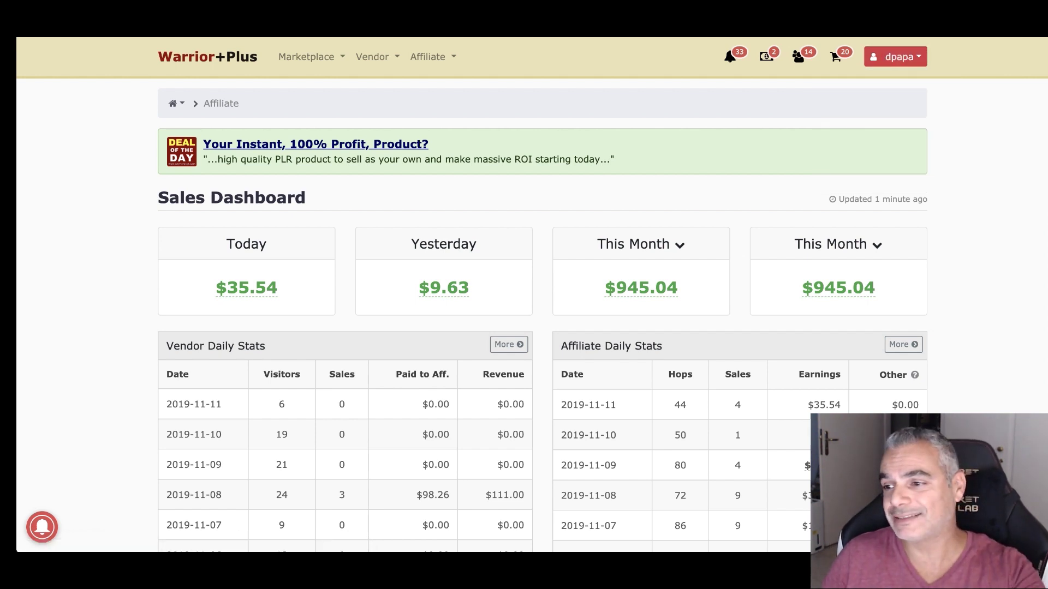